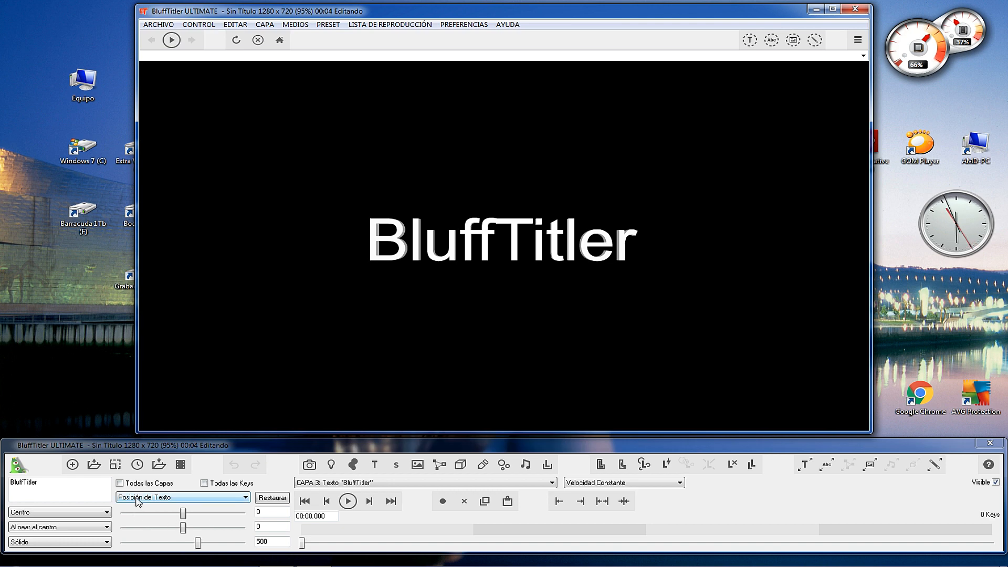
# Move the BluffTitler text with the text position property to about 13.6, 3.2 and 232.4, roughly centred and closer to the camera.
pyautogui.click(245, 498)
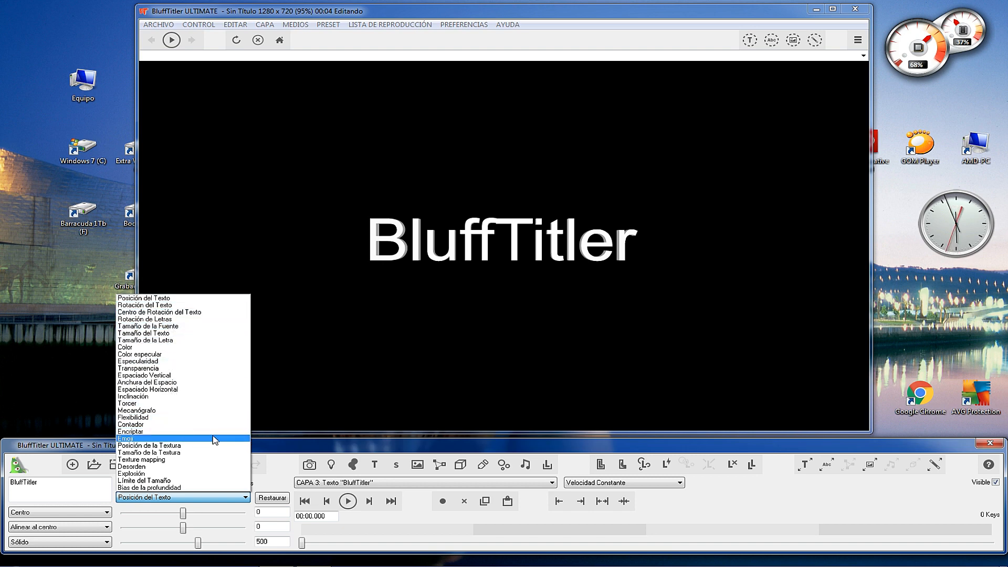
pyautogui.click(156, 297)
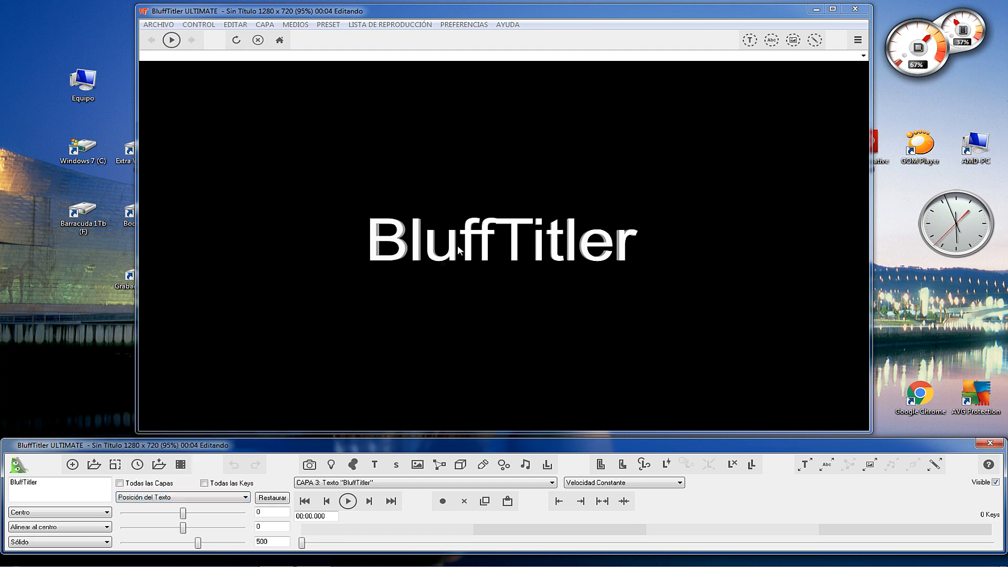
pyautogui.moveTo(183, 516); pyautogui.dragTo(196, 544)
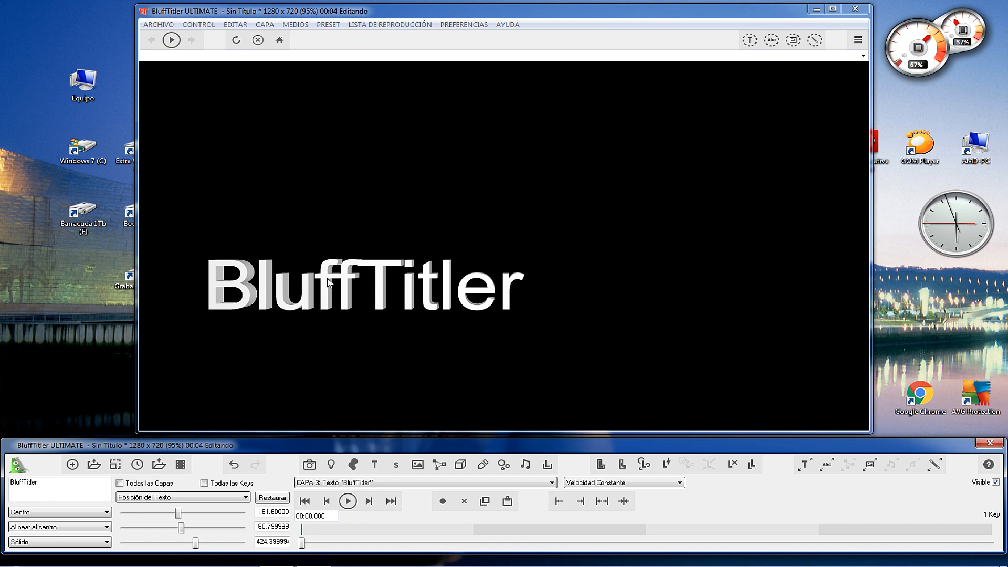
pyautogui.moveTo(328, 282); pyautogui.dragTo(468, 271)
pyautogui.scroll(-12, 466, 267)
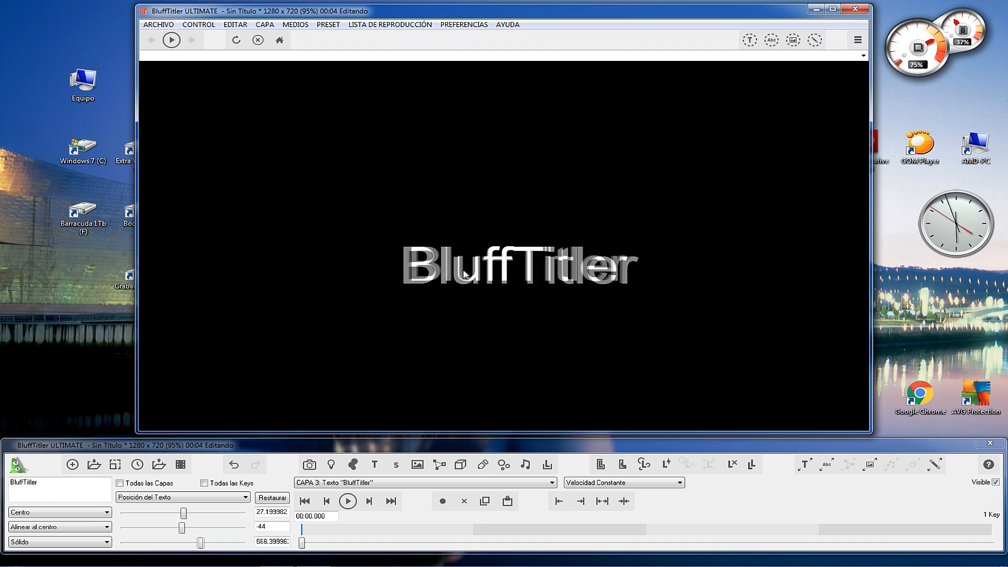
pyautogui.scroll(6, 458, 273)
pyautogui.scroll(13, 456, 278)
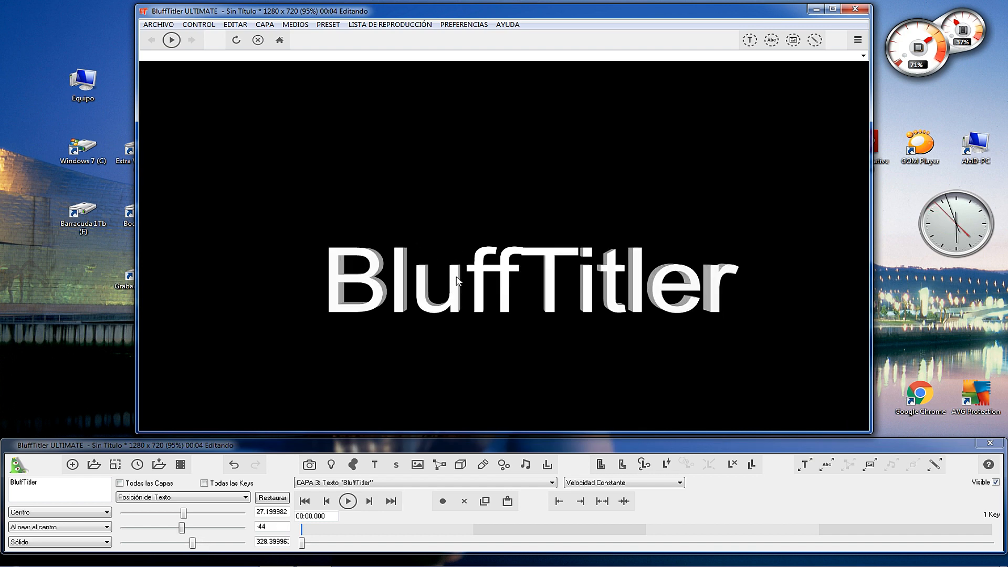
pyautogui.moveTo(465, 289); pyautogui.dragTo(454, 256)
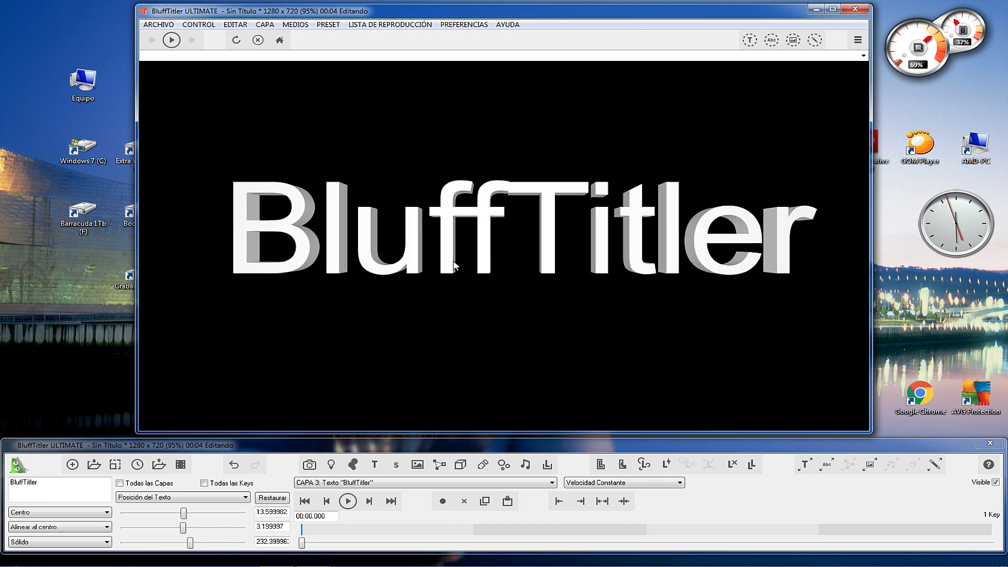
# Rotate the whole text freely on all three axes using the text rotation property, bringing it back to nearly level and facing forward.
pyautogui.click(244, 497)
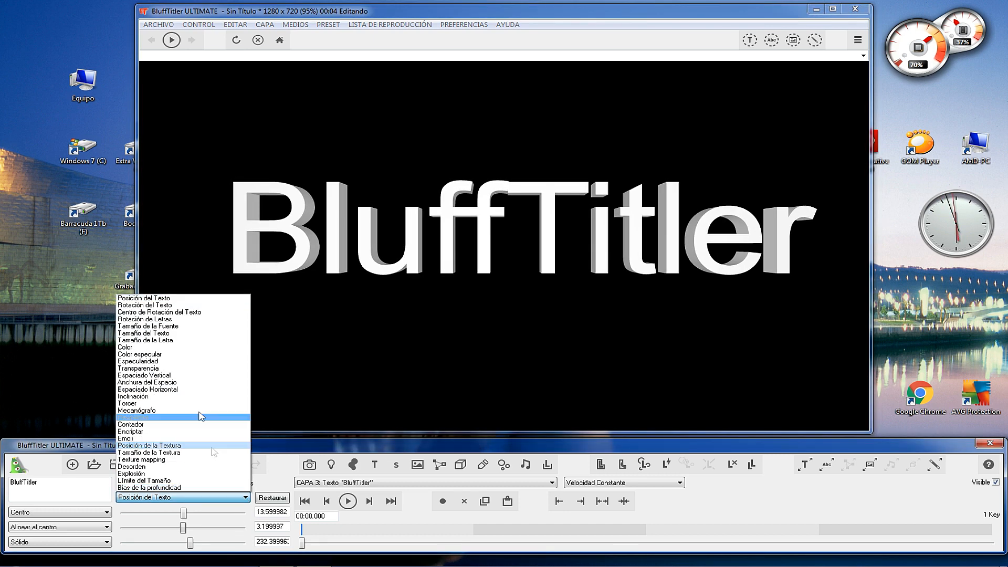
pyautogui.click(162, 306)
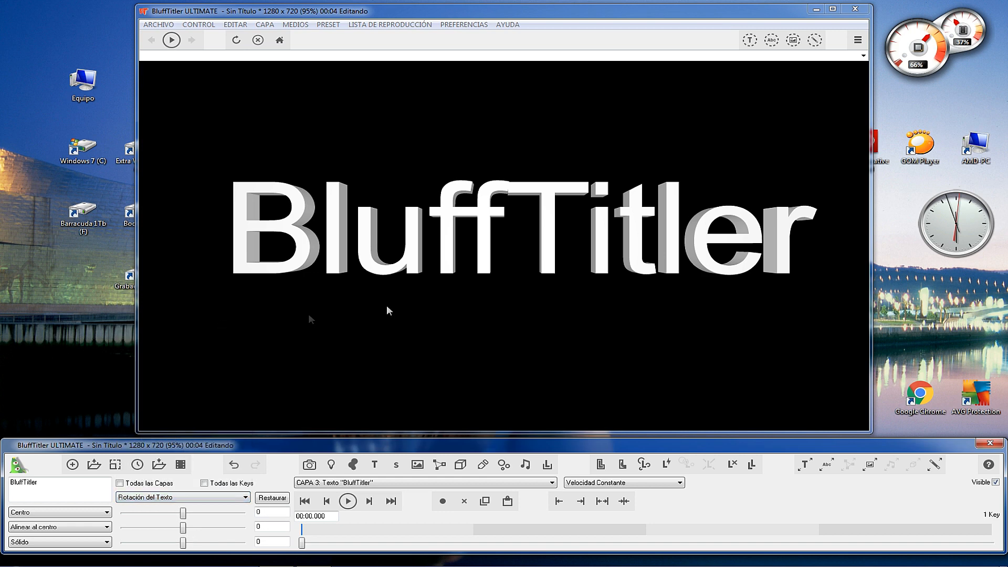
pyautogui.moveTo(367, 255); pyautogui.dragTo(379, 228)
pyautogui.scroll(-8, 378, 225)
pyautogui.scroll(17, 379, 226)
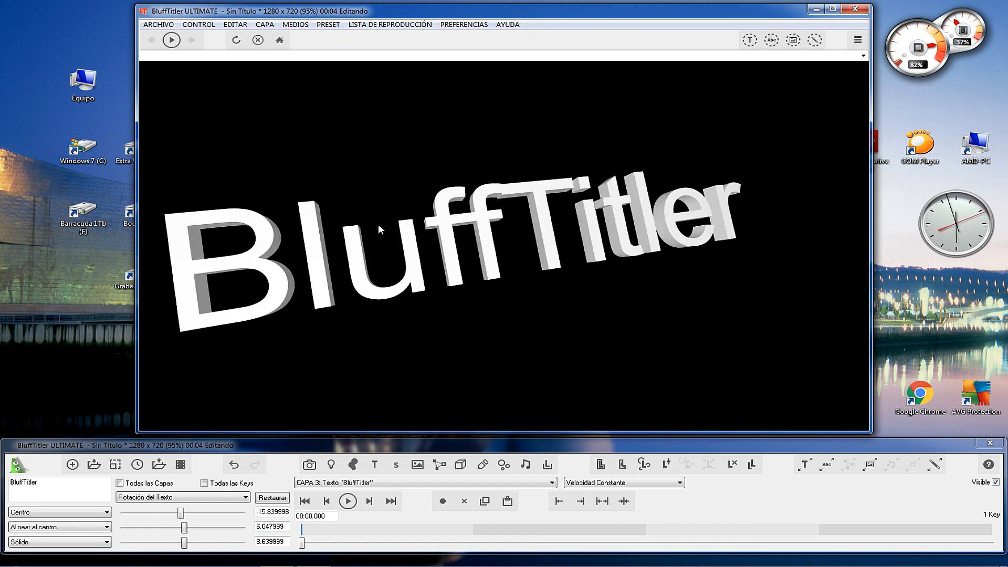
pyautogui.scroll(-6, 379, 226)
pyautogui.scroll(-12, 378, 224)
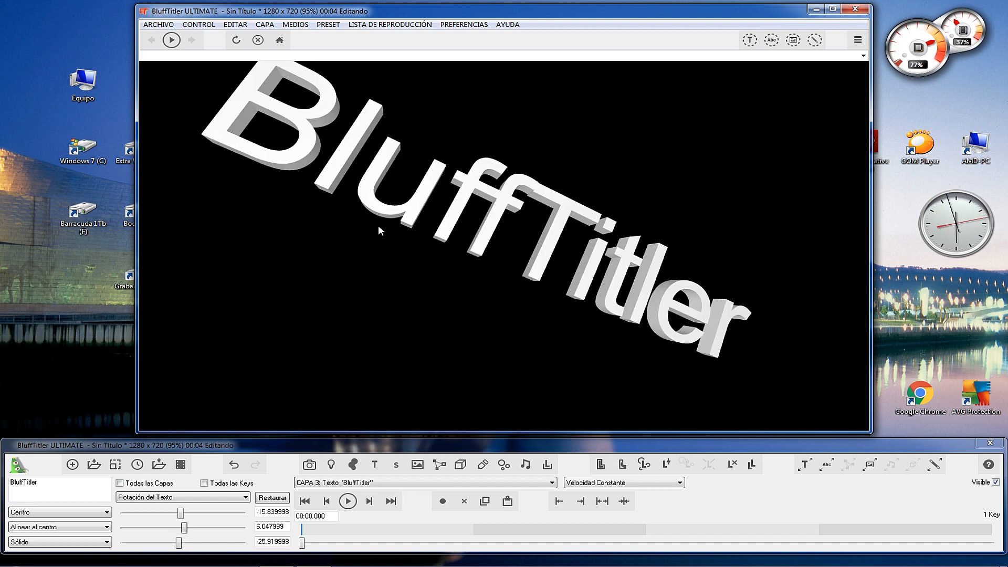
pyautogui.scroll(10, 378, 225)
pyautogui.scroll(1, 378, 224)
pyautogui.scroll(-3, 378, 225)
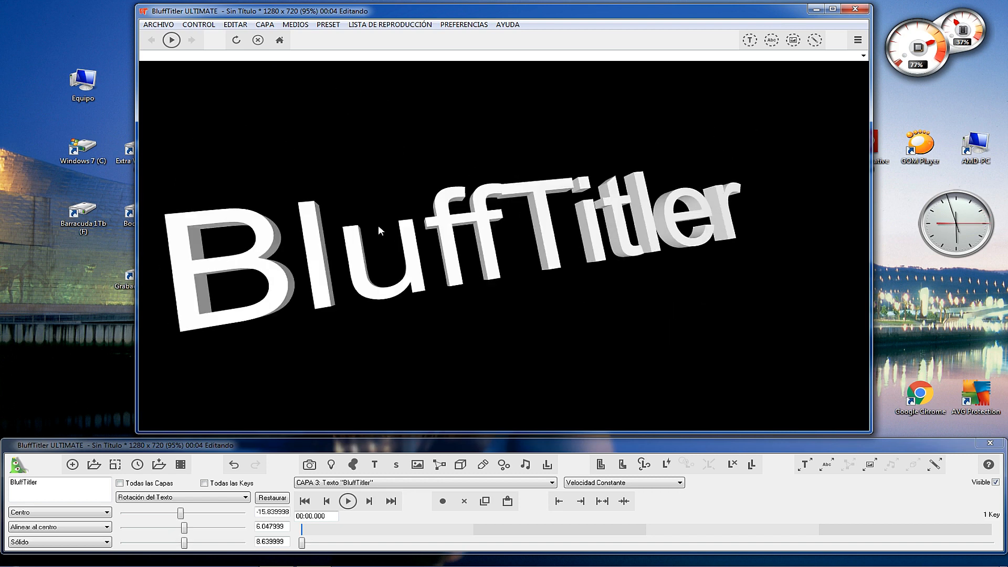
pyautogui.moveTo(373, 224); pyautogui.dragTo(436, 299)
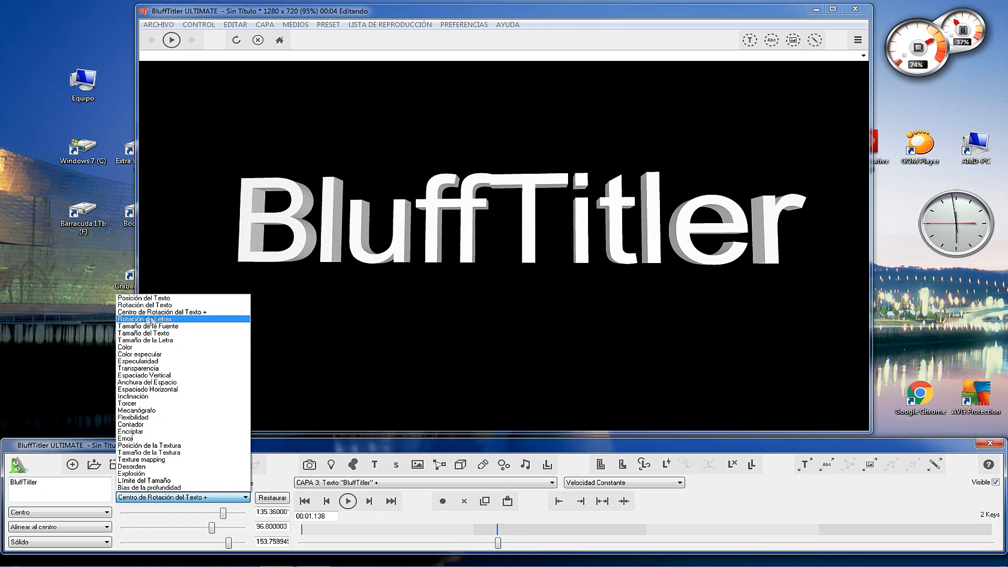
# Switch to the letter rotation property, delete the text layer's keyframe at 00:01.138, and return to the timeline's start.
pyautogui.click(144, 320)
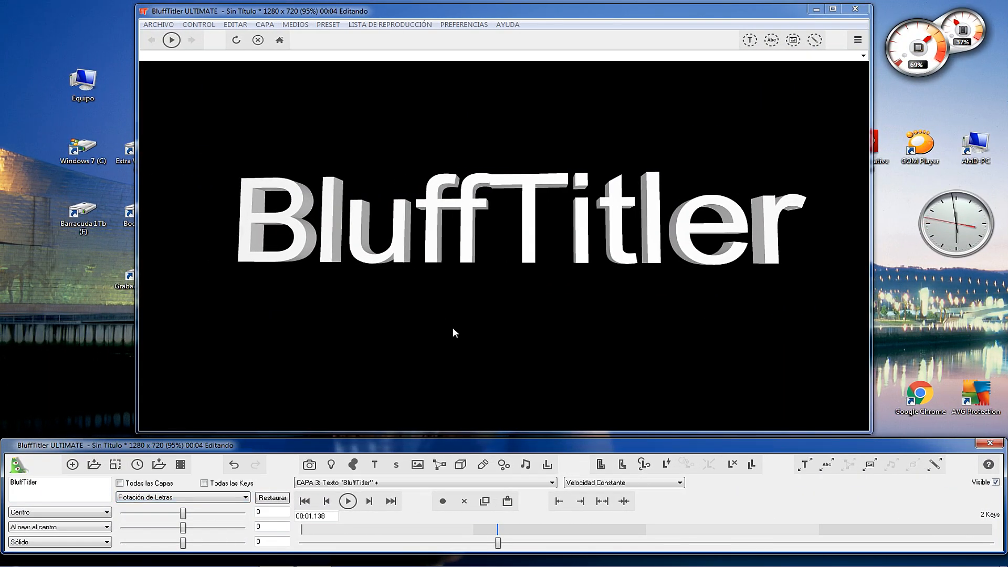
pyautogui.moveTo(503, 546); pyautogui.dragTo(302, 543)
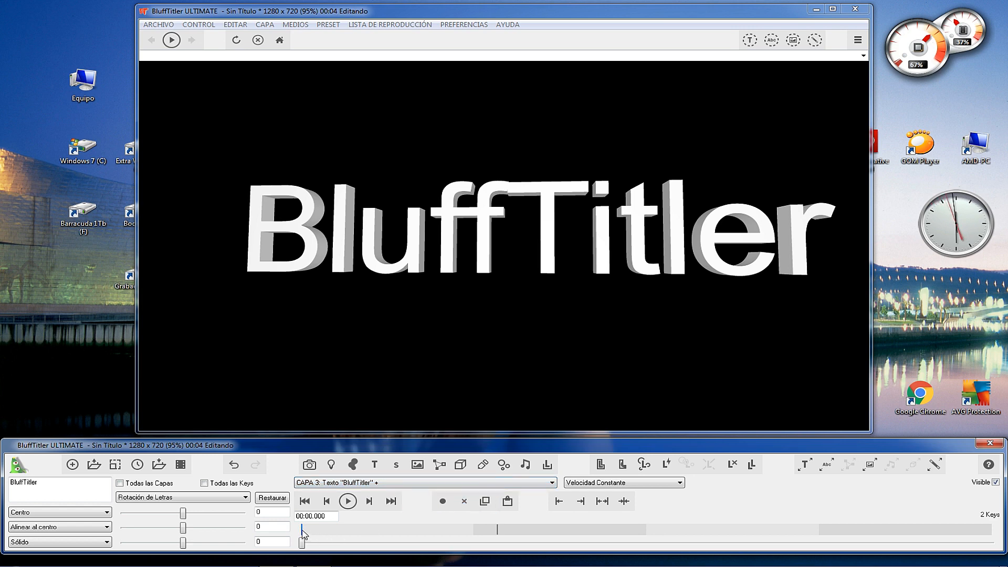
pyautogui.click(497, 531)
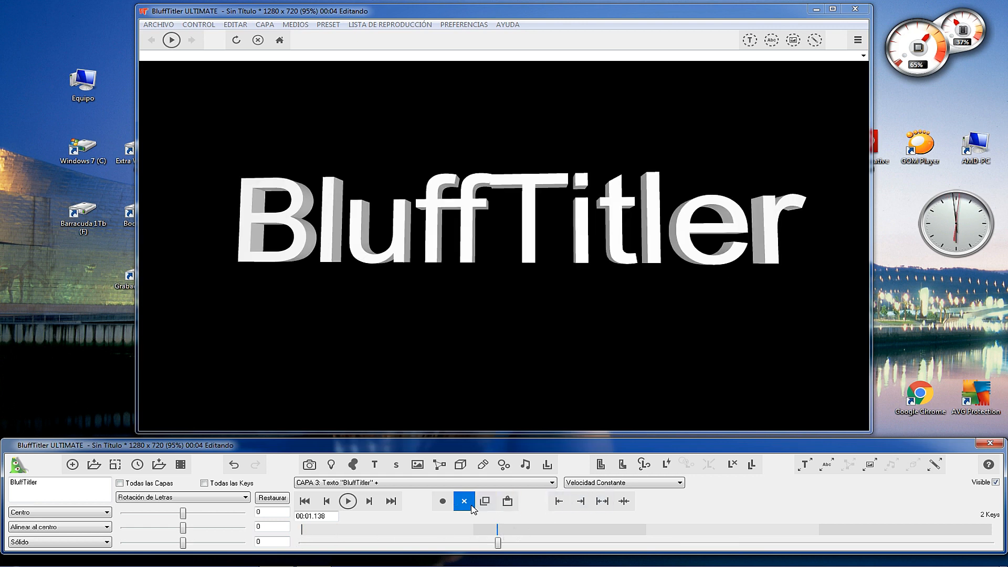
pyautogui.click(464, 500)
pyautogui.moveTo(333, 539); pyautogui.dragTo(287, 540)
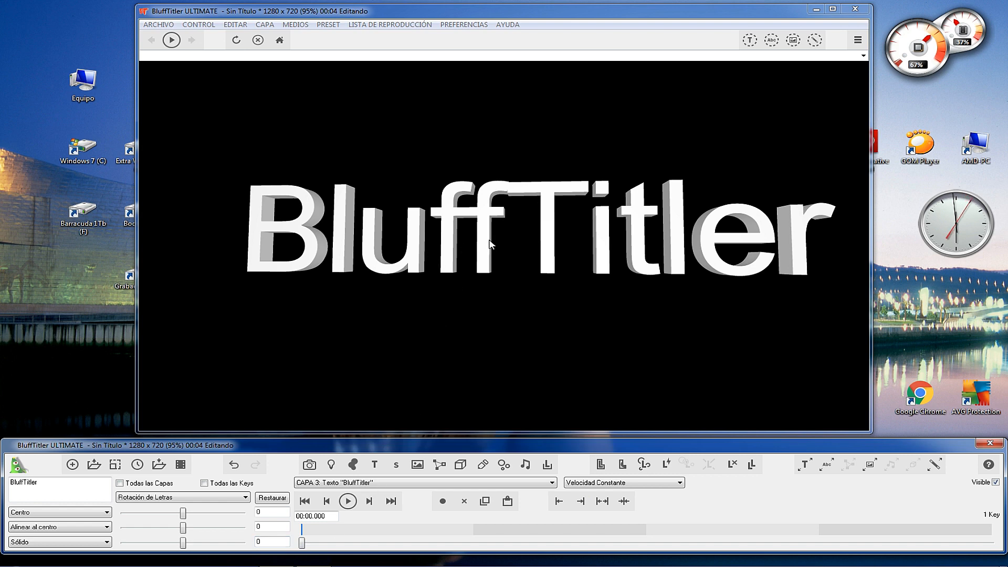
# Key the letters' first-axis rotation at 360 at 00:01.399, and set the second and third axes to about -7.27 and 14.54 at 00:00.000.
pyautogui.moveTo(303, 546); pyautogui.dragTo(504, 546)
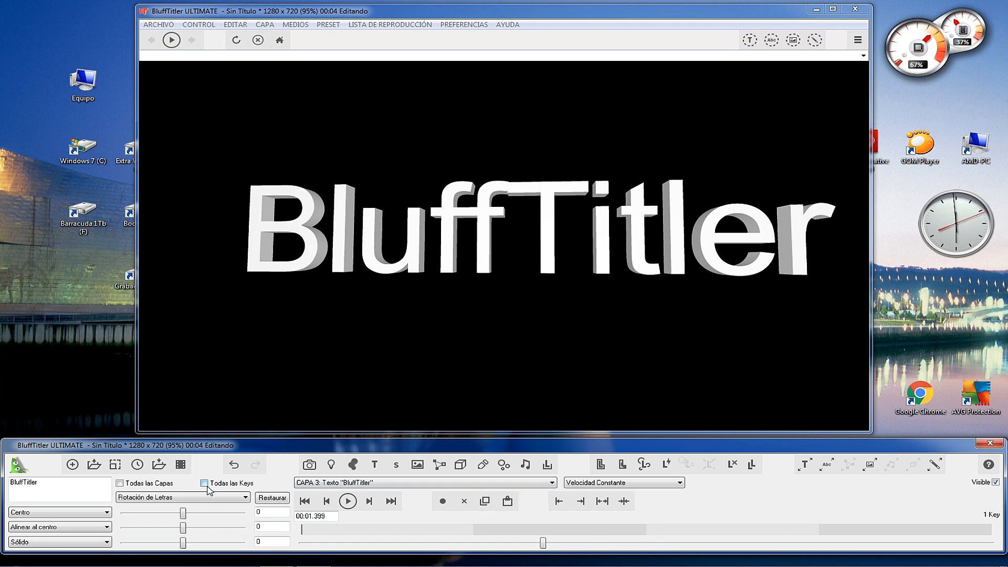
pyautogui.moveTo(184, 516); pyautogui.dragTo(243, 516)
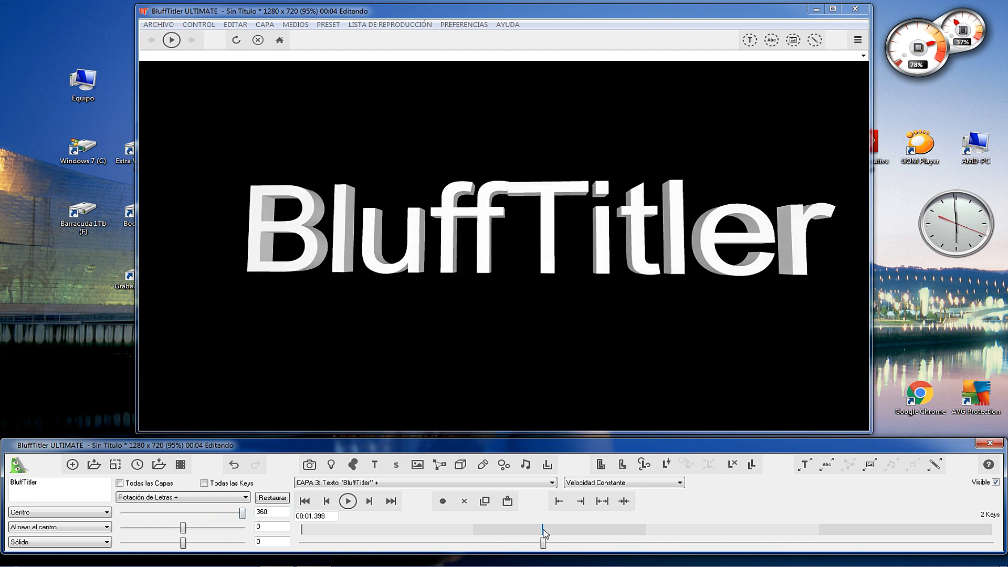
pyautogui.moveTo(543, 544); pyautogui.dragTo(248, 549)
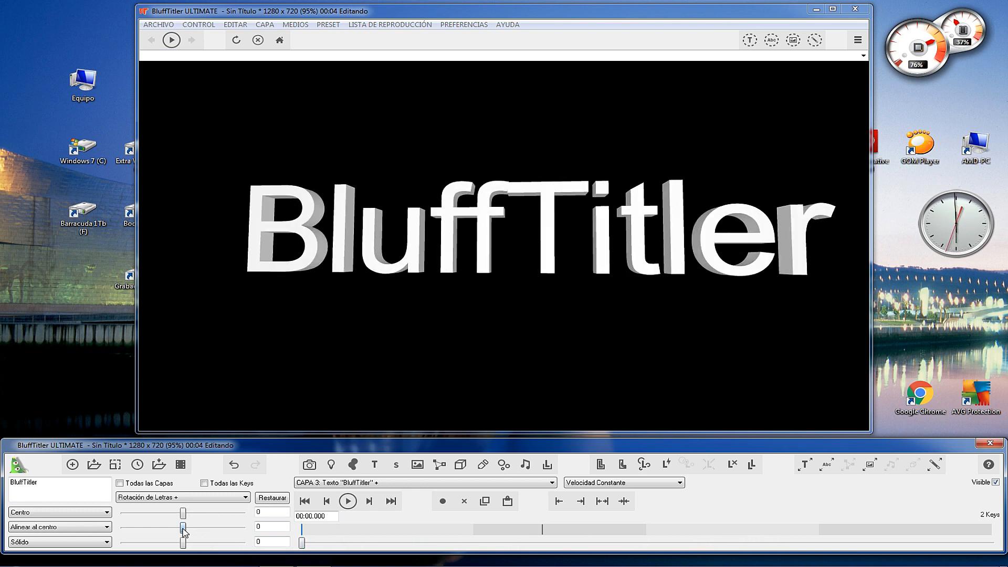
pyautogui.moveTo(189, 532)
pyautogui.mouseDown()
pyautogui.moveTo(202, 532)
pyautogui.moveTo(176, 531)
pyautogui.moveTo(199, 533)
pyautogui.moveTo(182, 537)
pyautogui.moveTo(197, 545)
pyautogui.moveTo(150, 546)
pyautogui.moveTo(186, 546)
pyautogui.mouseUp()
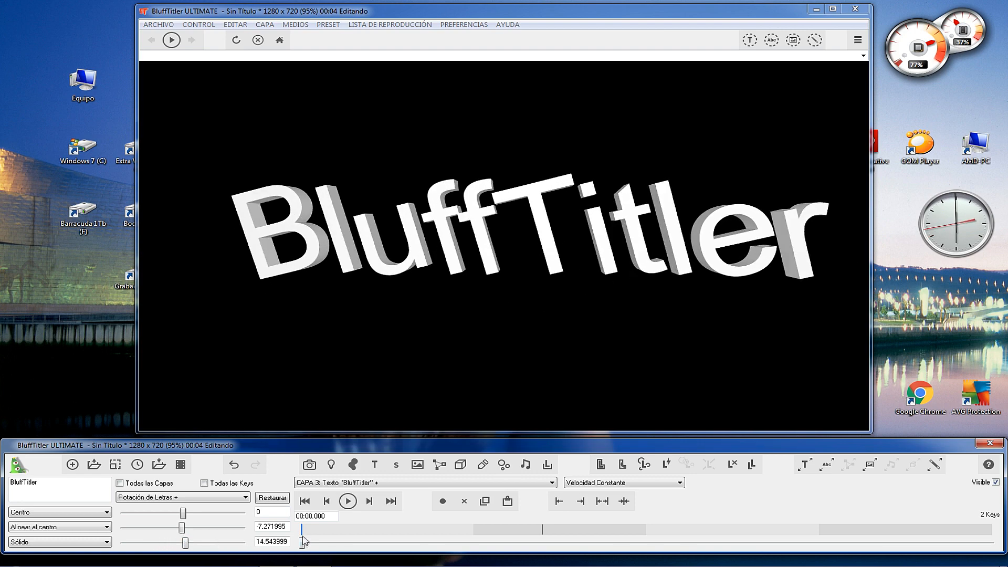
# Key the letters' third-axis rotation at about 40 at 00:01.779 and at 0 at 00:01.981.
pyautogui.moveTo(303, 543); pyautogui.dragTo(610, 544)
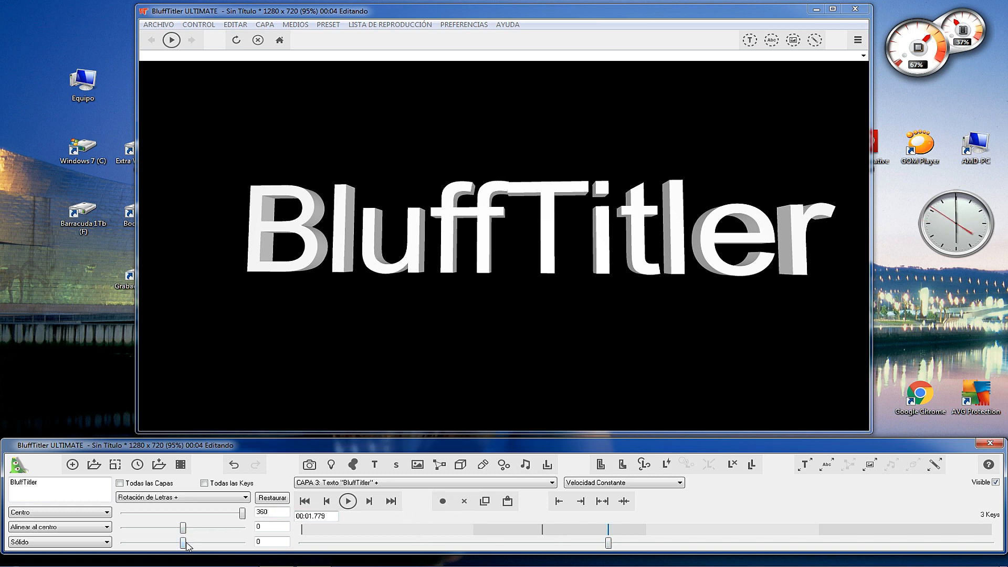
pyautogui.moveTo(183, 543); pyautogui.dragTo(189, 542)
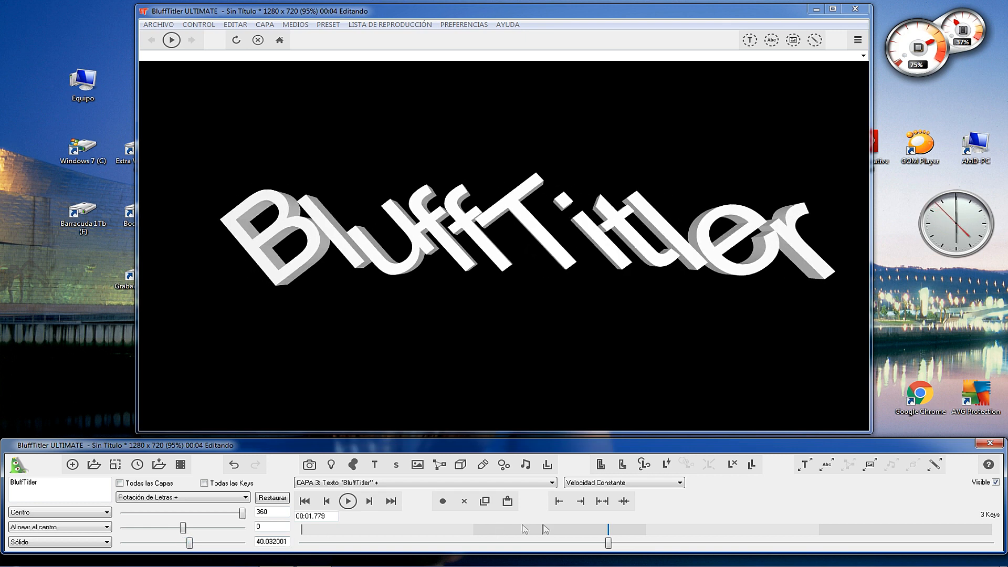
pyautogui.moveTo(609, 542); pyautogui.dragTo(631, 545)
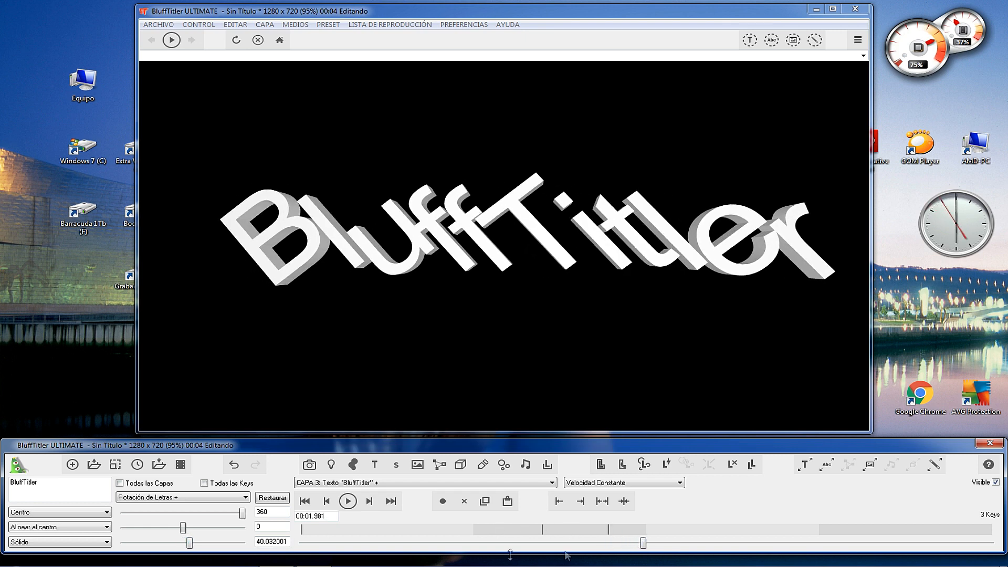
pyautogui.click(442, 501)
pyautogui.moveTo(191, 546); pyautogui.dragTo(184, 551)
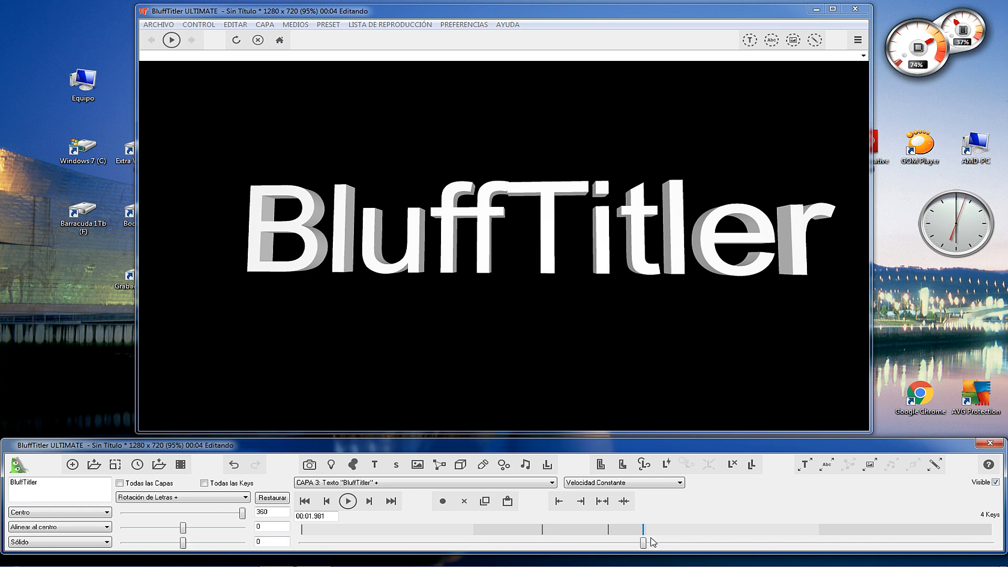
# Key the letters' third-axis rotation at about -25.5 at 00:02.144 and play the animation.
pyautogui.moveTo(649, 543); pyautogui.dragTo(671, 545)
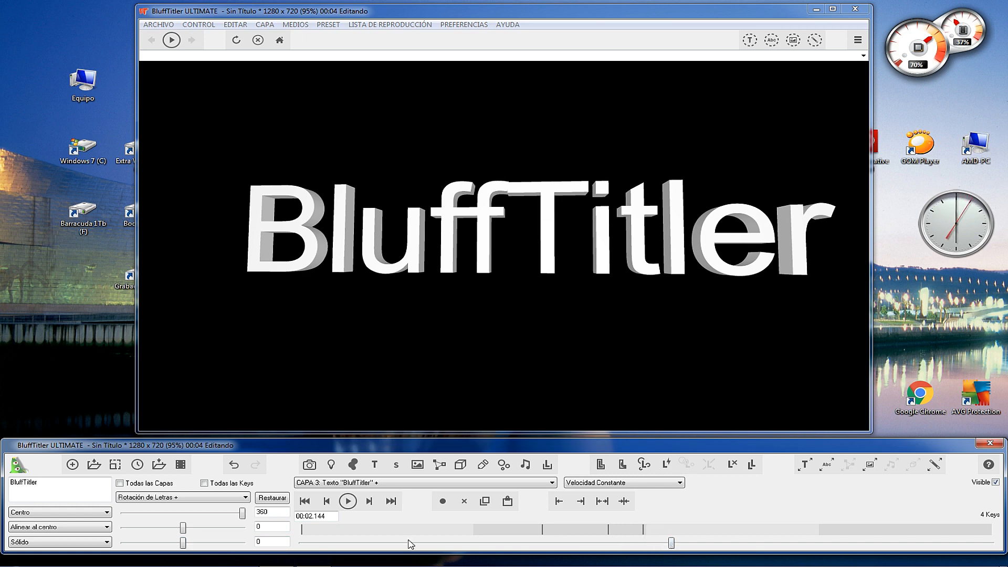
pyautogui.moveTo(184, 543); pyautogui.dragTo(180, 548)
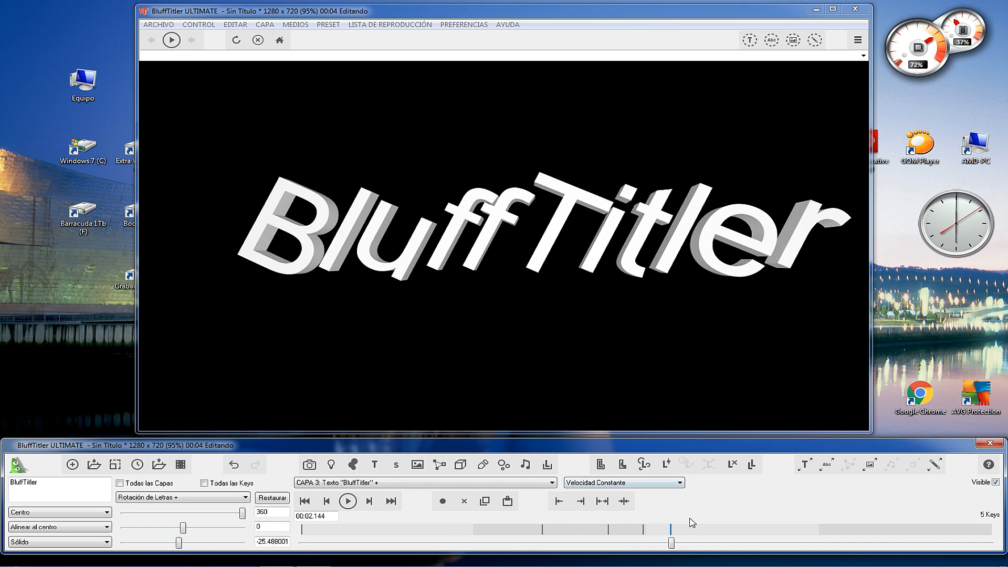
pyautogui.moveTo(672, 544); pyautogui.dragTo(439, 543)
pyautogui.click(347, 501)
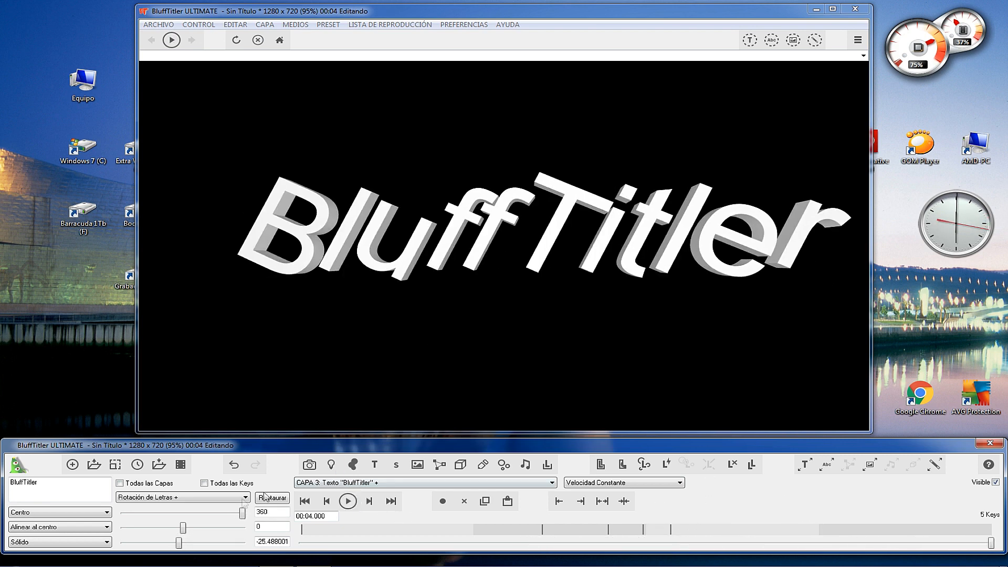
# Set the letter rotation to 0 on all three axes at 00:04.000.
pyautogui.moveTo(179, 542)
pyautogui.mouseDown()
pyautogui.moveTo(247, 544)
pyautogui.moveTo(187, 546)
pyautogui.mouseUp()
pyautogui.moveTo(286, 541); pyautogui.dragTo(236, 539)
pyautogui.write('0')
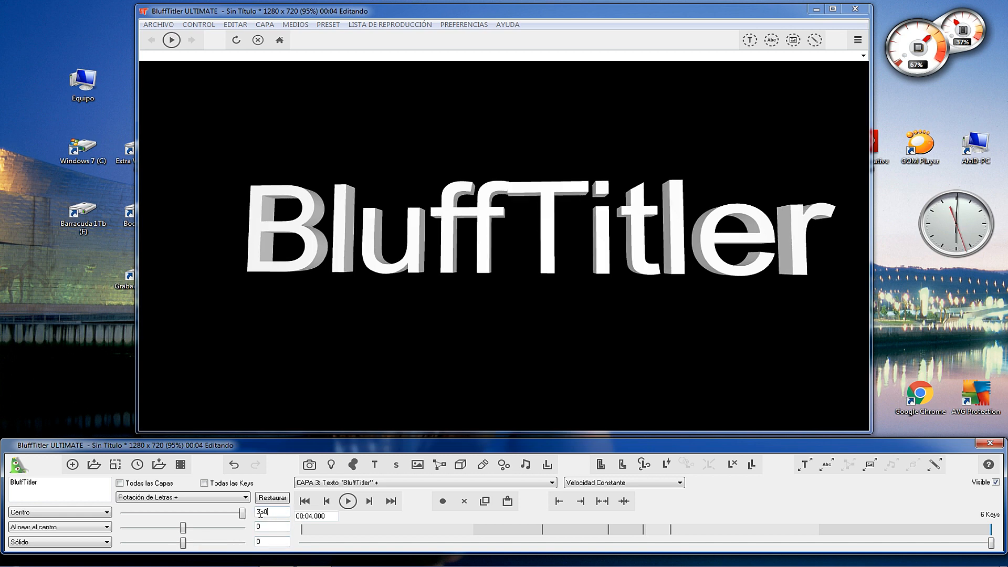
pyautogui.write('0')
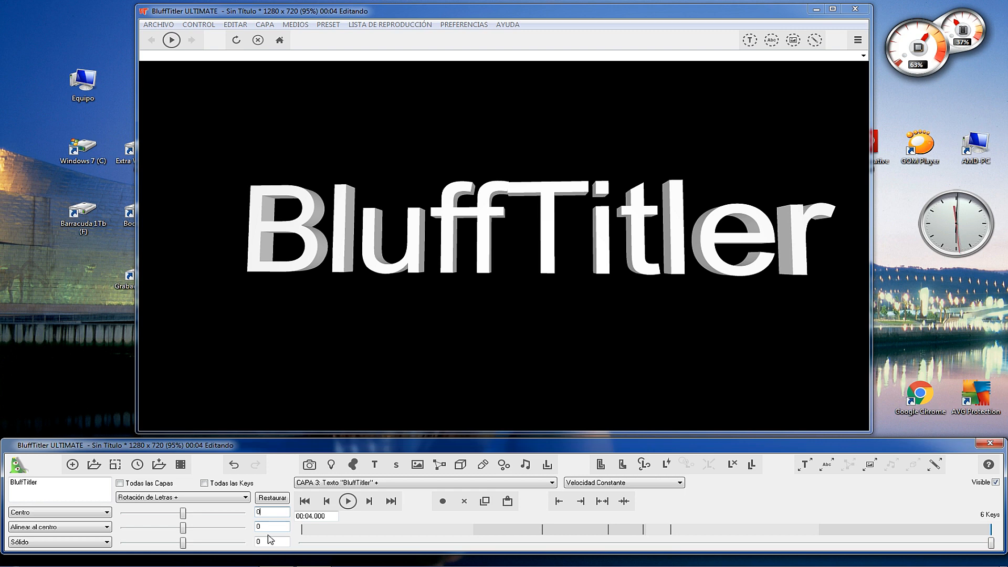
# Reduce the text's font size to about 0.93 for all keyframes.
pyautogui.click(243, 498)
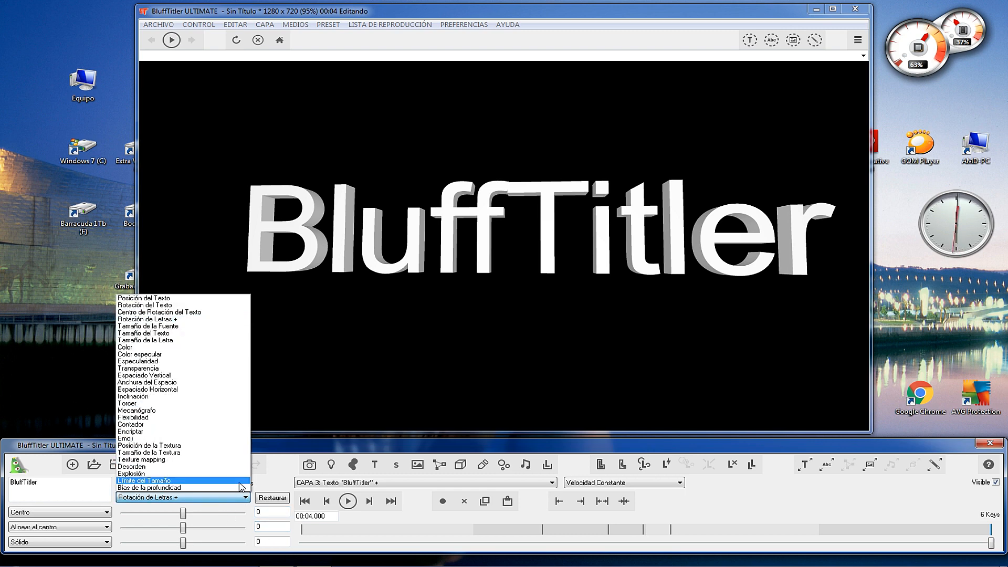
pyautogui.click(179, 326)
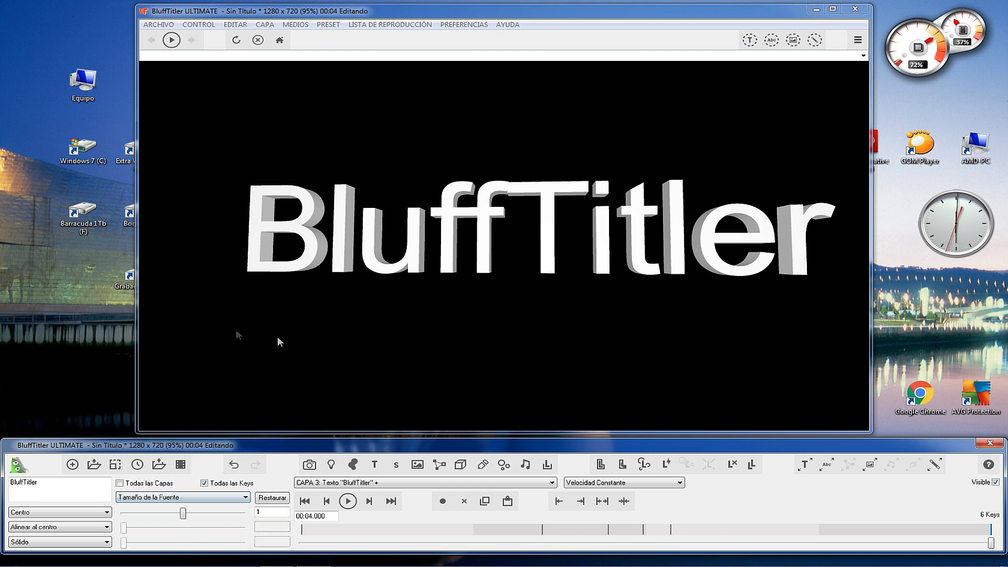
pyautogui.moveTo(182, 513)
pyautogui.mouseDown()
pyautogui.moveTo(223, 513)
pyautogui.moveTo(138, 513)
pyautogui.moveTo(182, 514)
pyautogui.mouseUp()
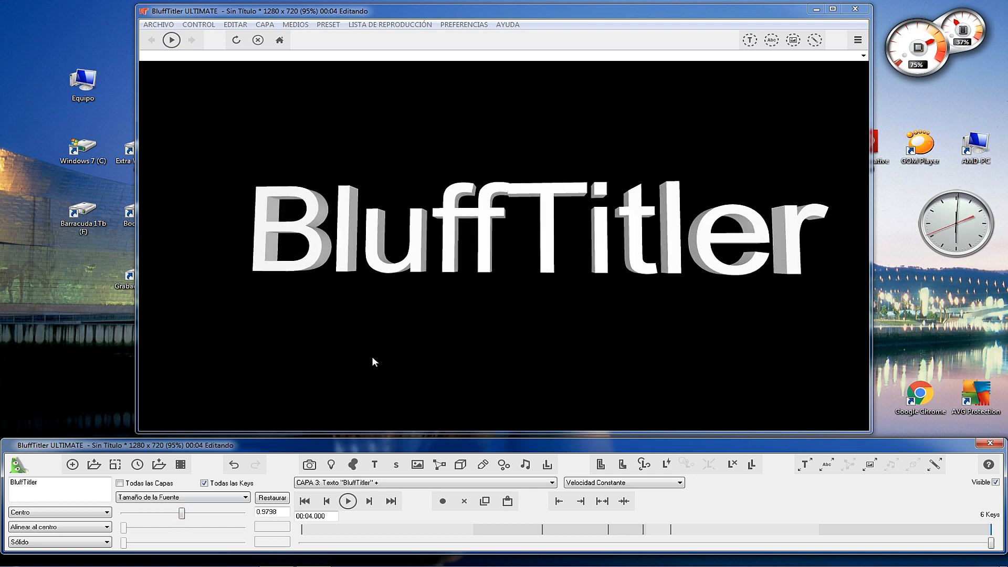
pyautogui.moveTo(468, 245); pyautogui.dragTo(452, 249)
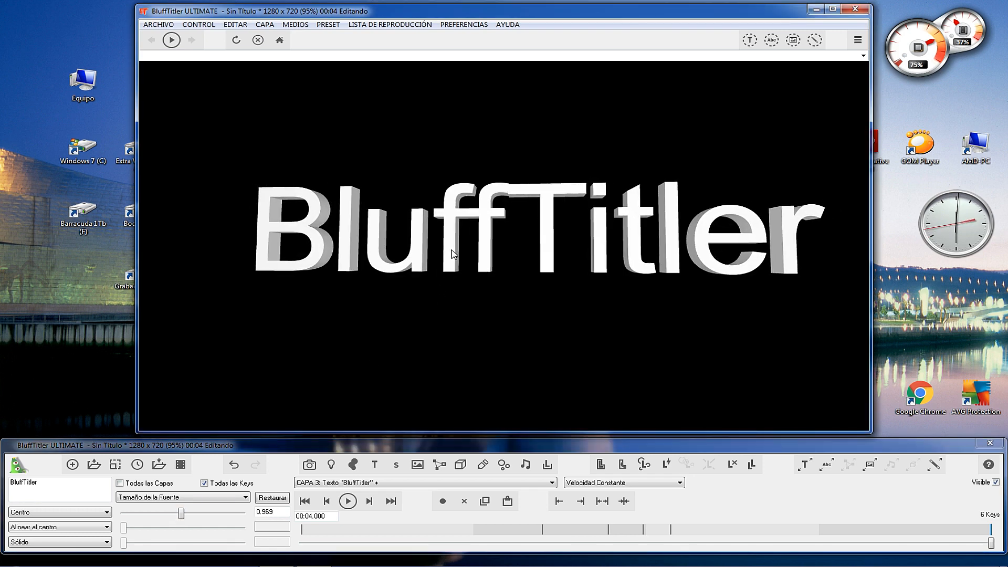
pyautogui.moveTo(184, 514)
pyautogui.mouseDown()
pyautogui.moveTo(196, 514)
pyautogui.moveTo(175, 518)
pyautogui.moveTo(209, 519)
pyautogui.moveTo(182, 515)
pyautogui.moveTo(198, 518)
pyautogui.moveTo(181, 525)
pyautogui.mouseUp()
pyautogui.moveTo(183, 525); pyautogui.dragTo(211, 512)
# Set the text size at 00:04.000 to about 0.95 wide and 0.99 high, with the depth at its maximum.
pyautogui.click(241, 500)
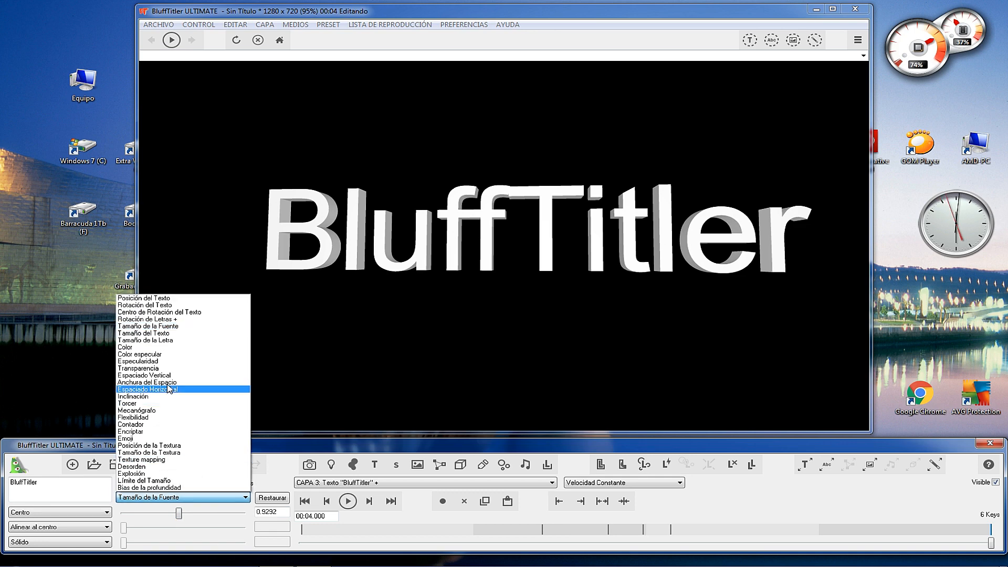
pyautogui.click(161, 333)
pyautogui.moveTo(183, 513); pyautogui.dragTo(248, 546)
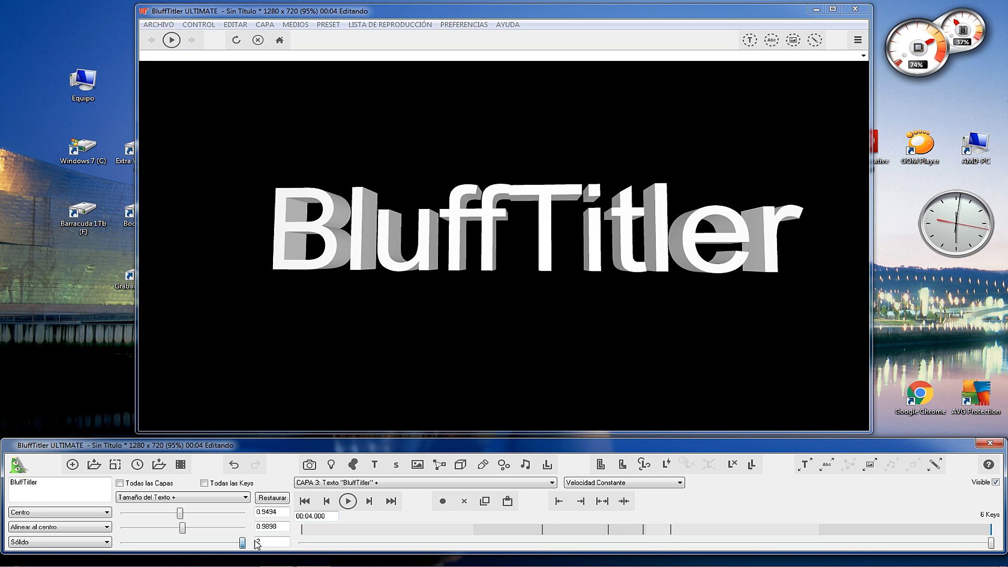
# Set the text size's depth to about 1.37 and the letters' first-axis rotation to about 36.4 at 00:04.000.
pyautogui.moveTo(241, 545); pyautogui.dragTo(205, 546)
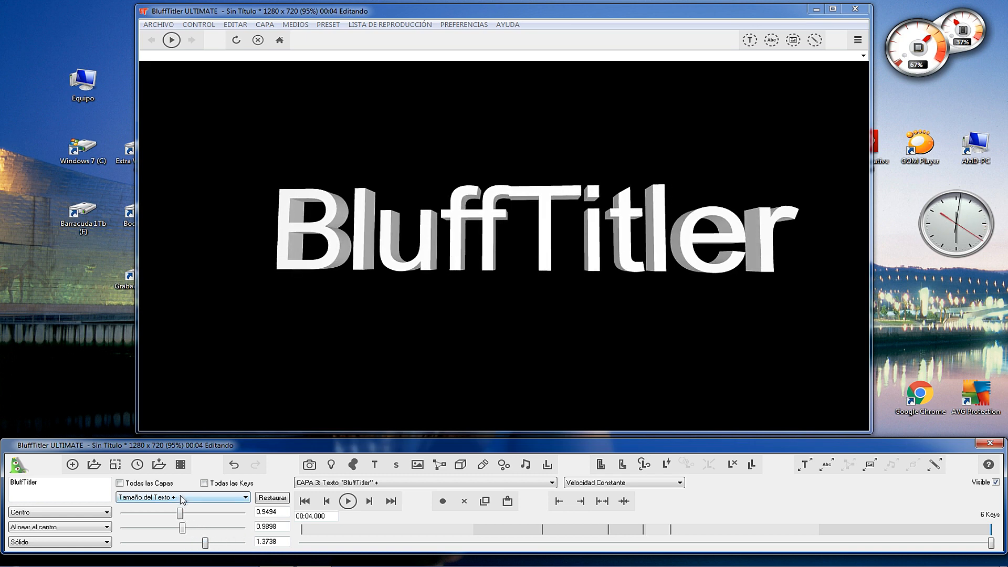
pyautogui.click(182, 498)
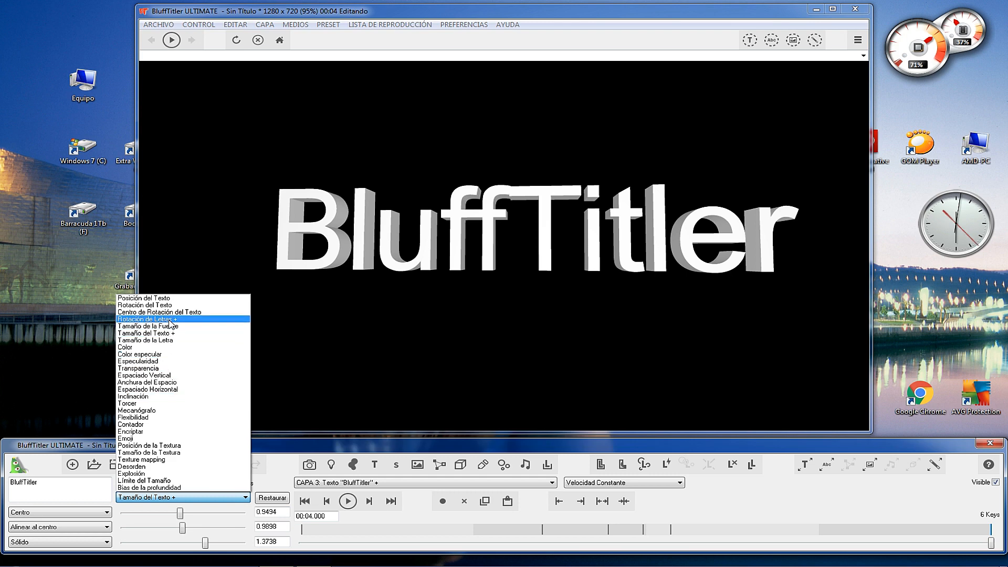
pyautogui.click(170, 320)
pyautogui.moveTo(183, 513); pyautogui.dragTo(191, 516)
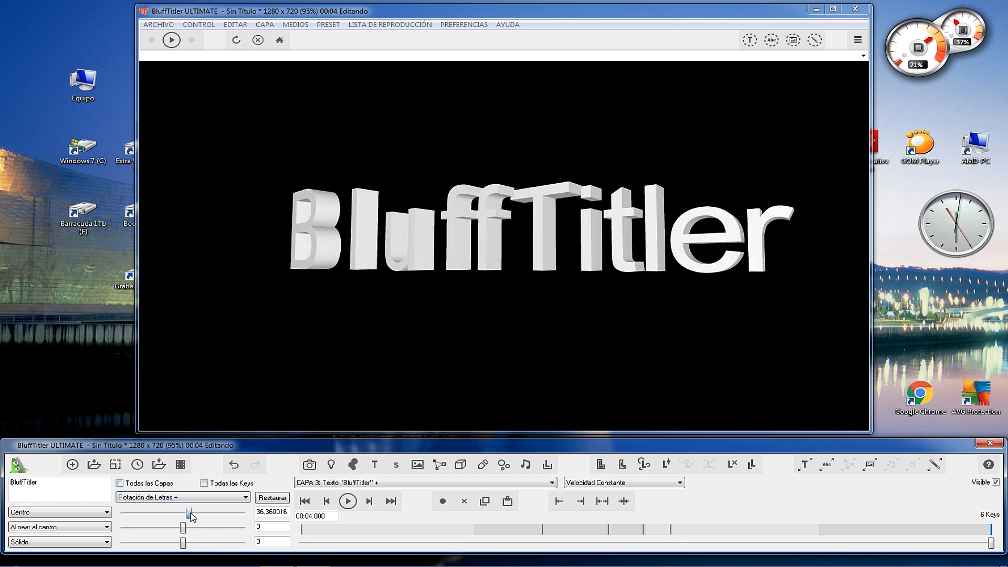
# View the letter size property, and set the text size's depth to about 0.99 at 00:04.000.
pyautogui.click(170, 497)
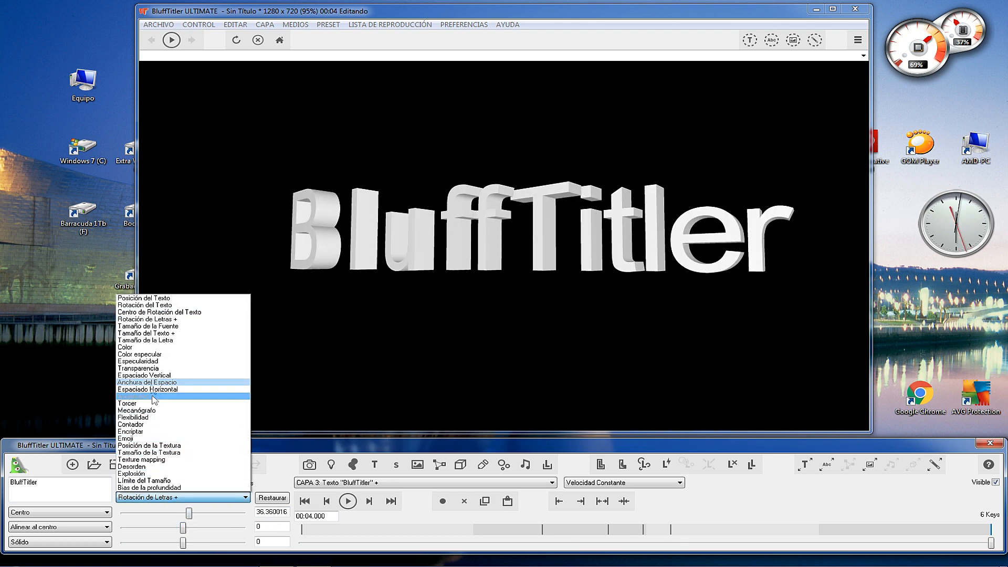
pyautogui.click(152, 341)
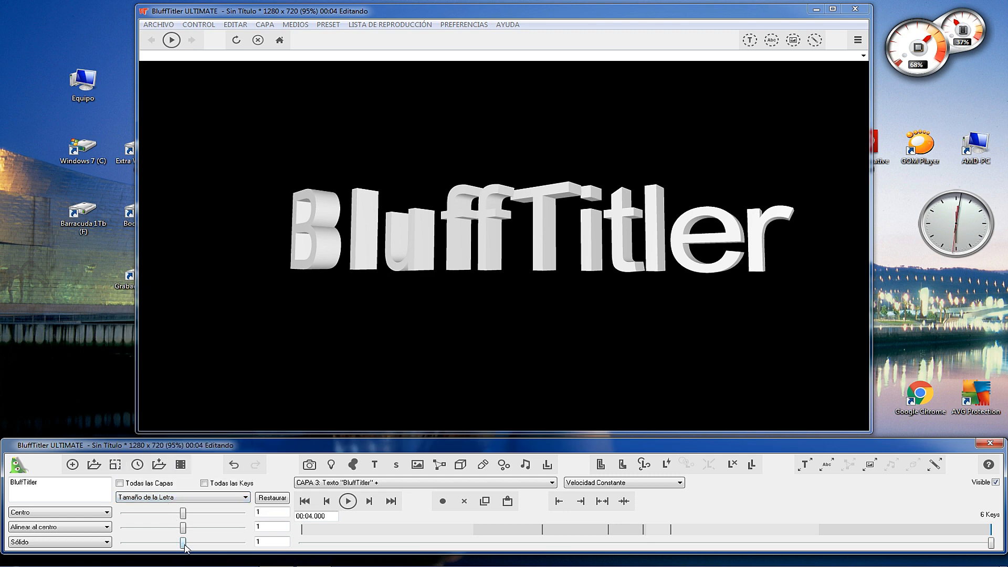
pyautogui.click(187, 497)
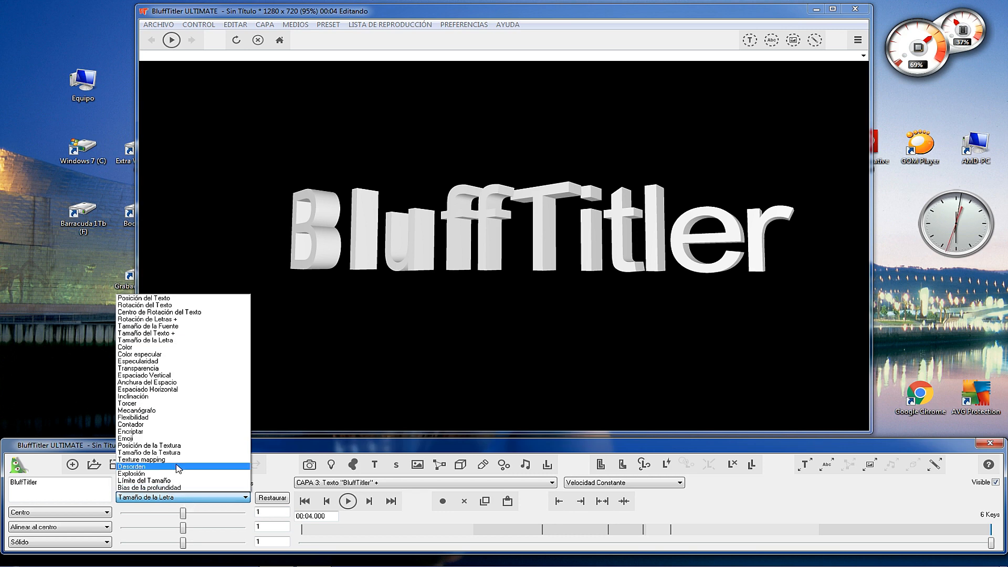
pyautogui.click(165, 335)
pyautogui.moveTo(201, 544); pyautogui.dragTo(182, 557)
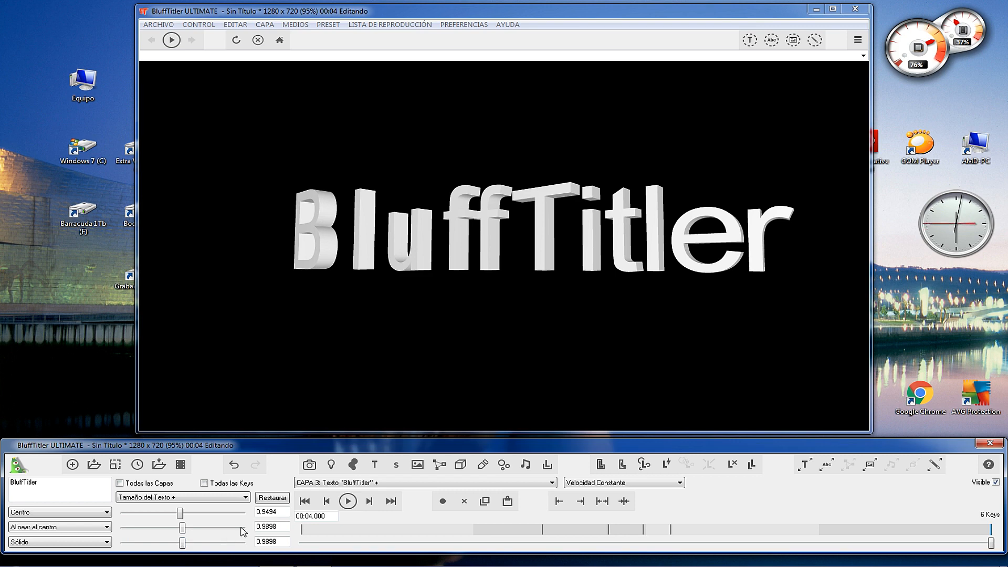
# Set the text colour's red to 97 and green to 129, and the specular colour to 225, 122, 36 at 00:04.000.
pyautogui.click(244, 499)
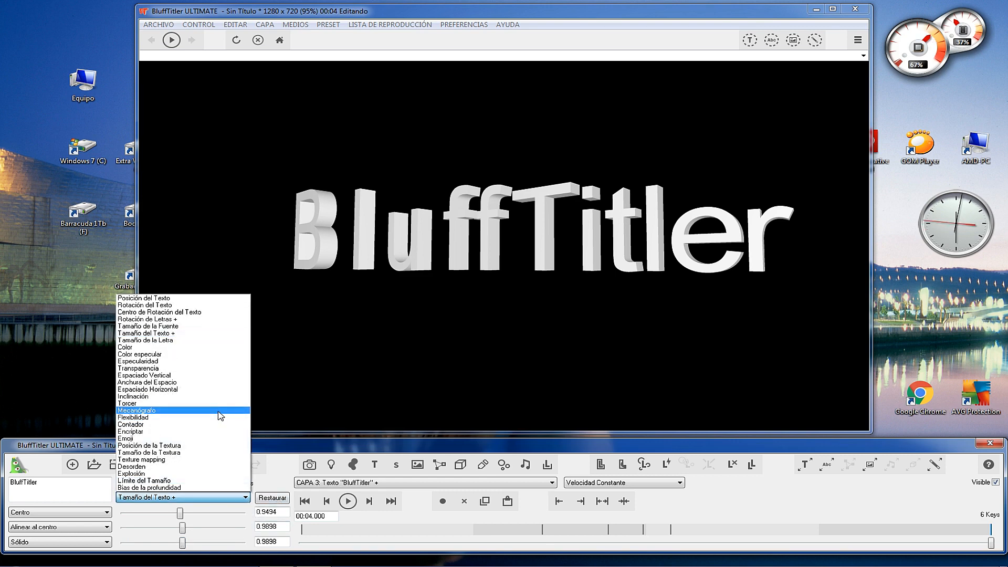
pyautogui.click(163, 347)
pyautogui.moveTo(242, 527); pyautogui.dragTo(183, 527)
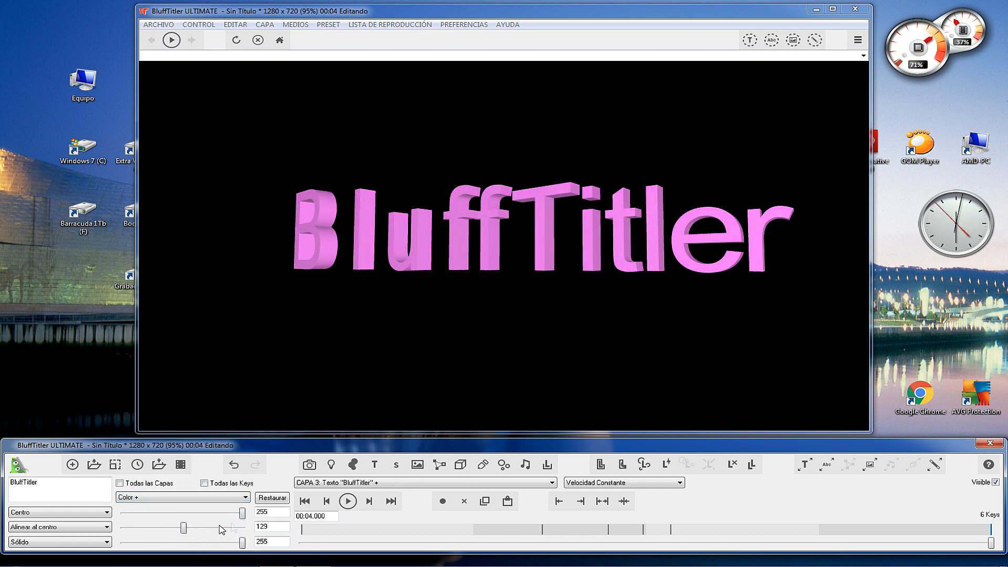
pyautogui.moveTo(242, 512); pyautogui.dragTo(168, 512)
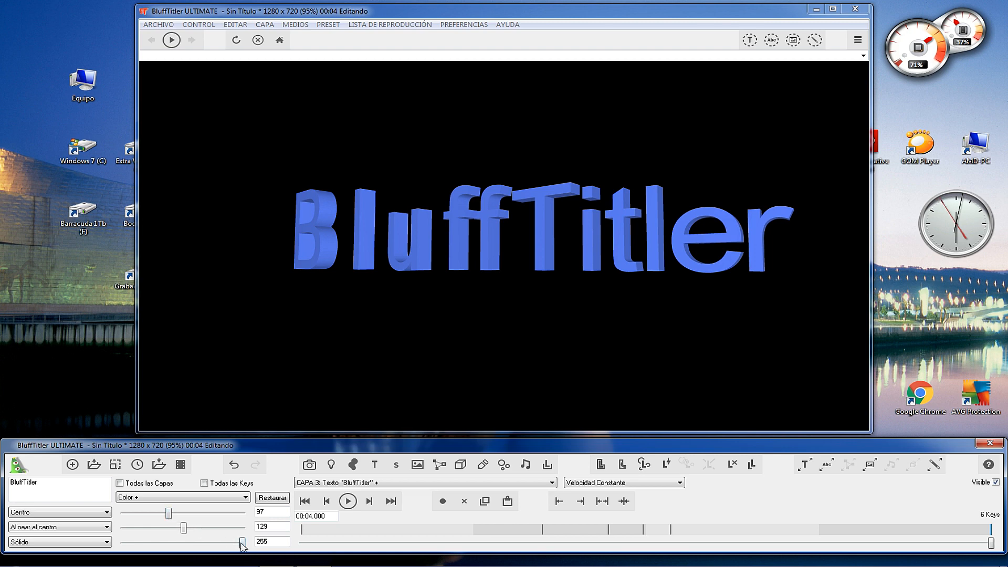
pyautogui.moveTo(209, 542); pyautogui.dragTo(161, 512)
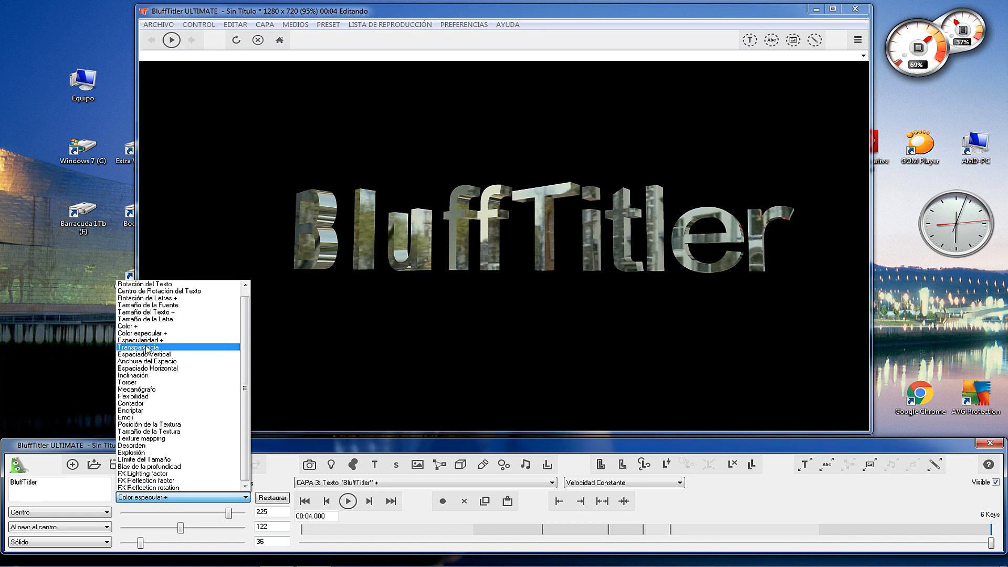
# Set the text's transparency to 1 at both 00:04.000 and 00:00.000.
pyautogui.click(147, 348)
pyautogui.moveTo(127, 512); pyautogui.dragTo(245, 513)
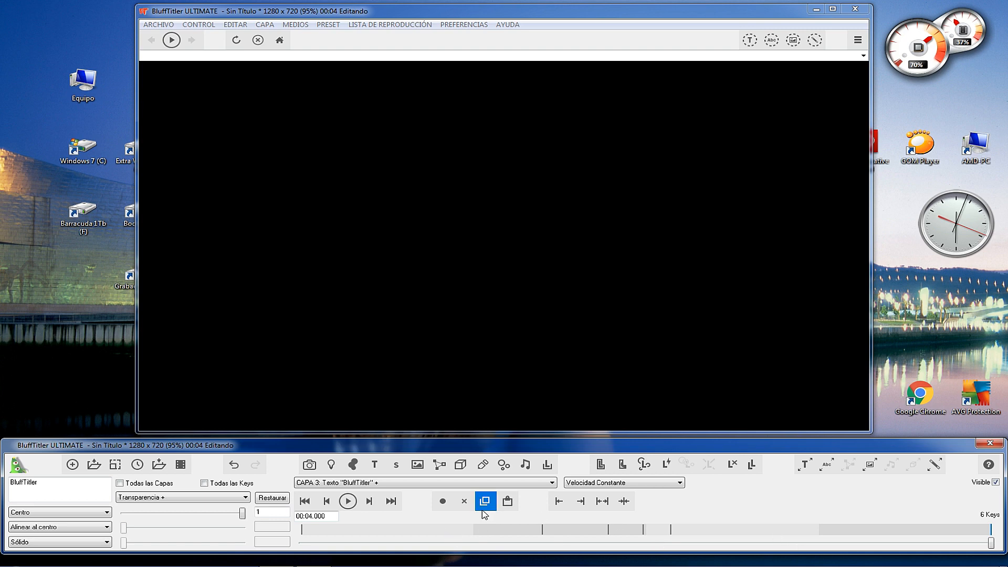
pyautogui.click(305, 502)
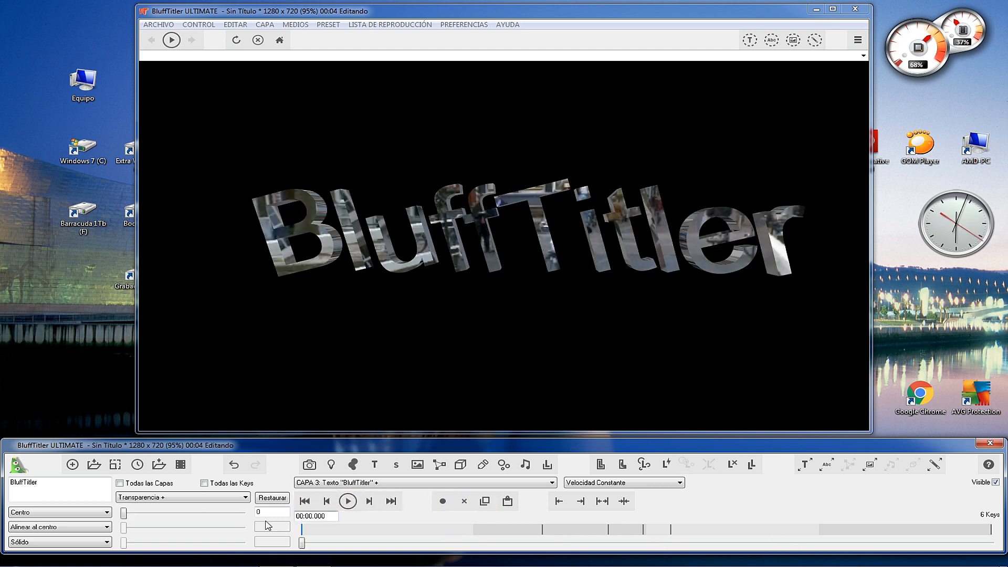
pyautogui.moveTo(124, 513); pyautogui.dragTo(267, 513)
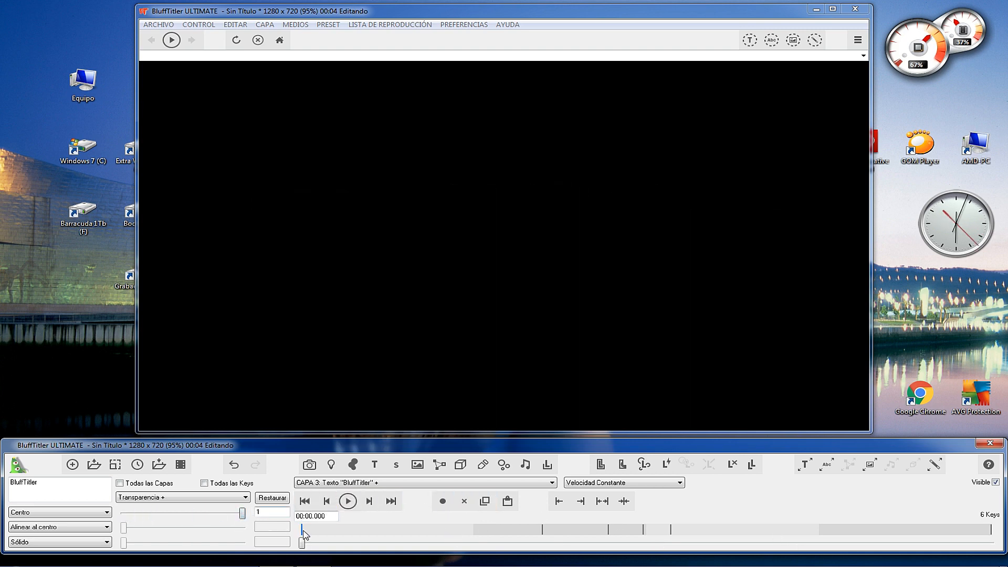
# Key the transparency at 0 at 00:00.338 and play the animation from the start.
pyautogui.moveTo(303, 543); pyautogui.dragTo(360, 544)
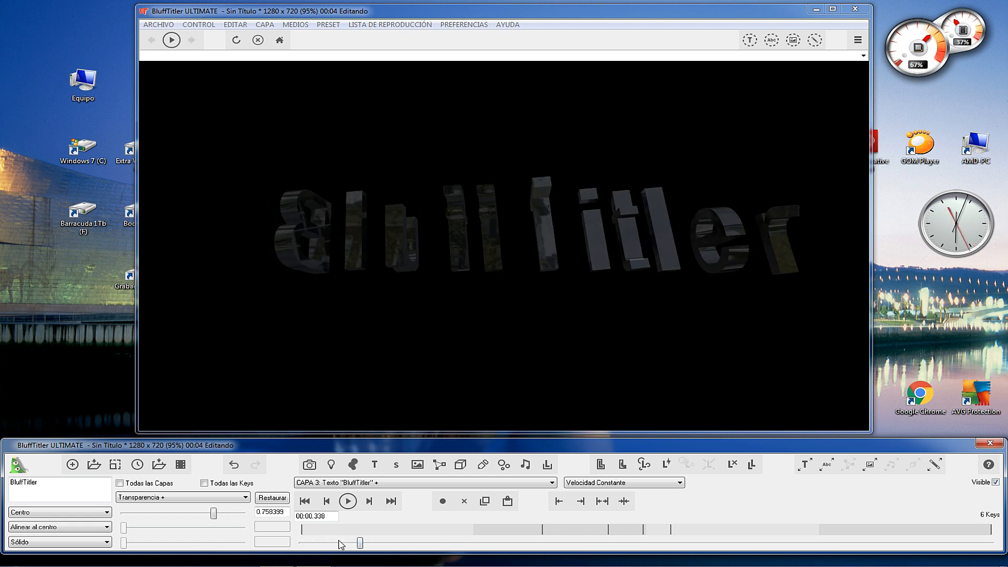
pyautogui.moveTo(213, 513); pyautogui.dragTo(105, 514)
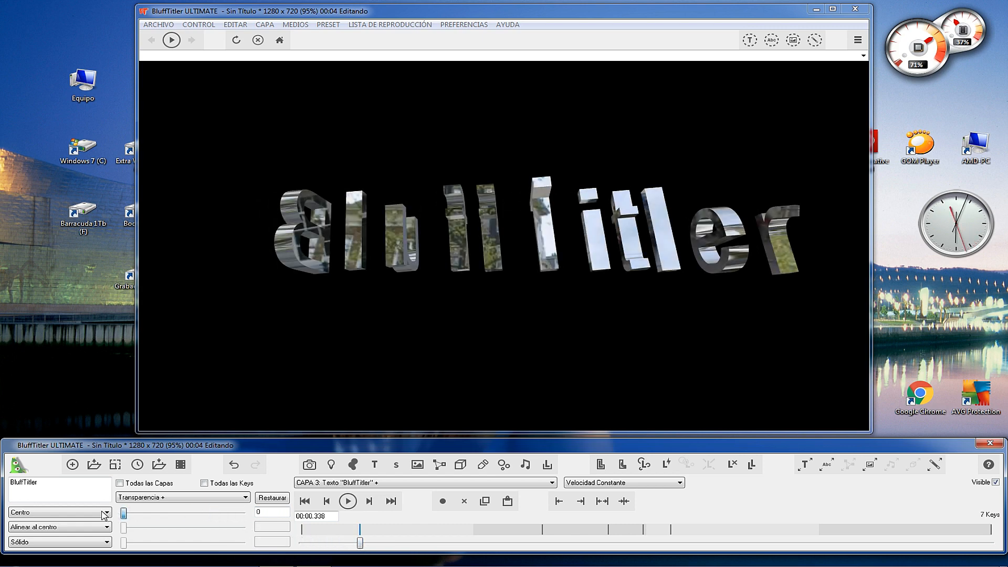
pyautogui.moveTo(361, 545); pyautogui.dragTo(239, 545)
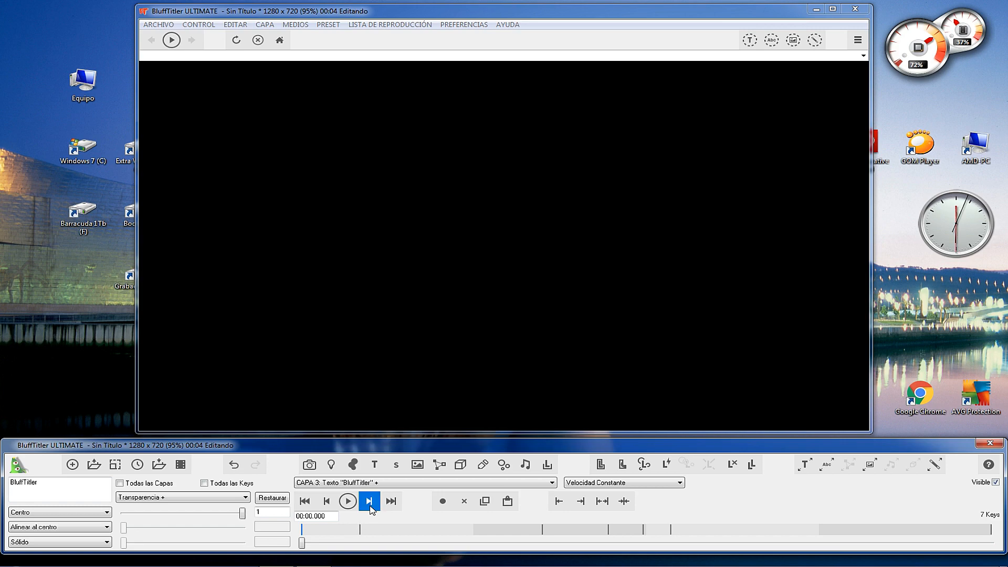
pyautogui.click(348, 501)
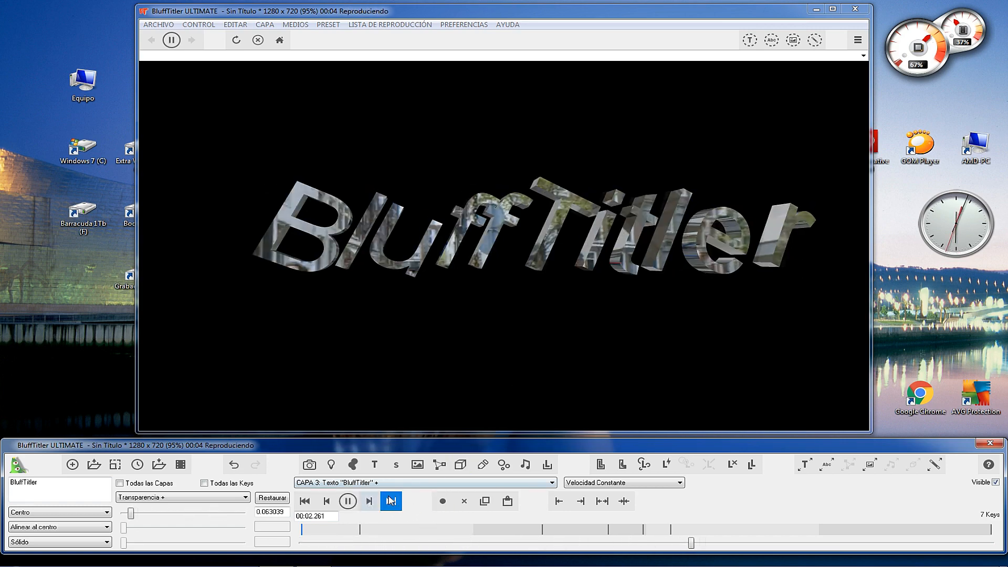
pyautogui.click(348, 500)
# Key the transparency at 0 at 00:03.547, keep it at 1 at 00:04.000, and play back the fade-in and fade-out.
pyautogui.moveTo(838, 548); pyautogui.dragTo(913, 542)
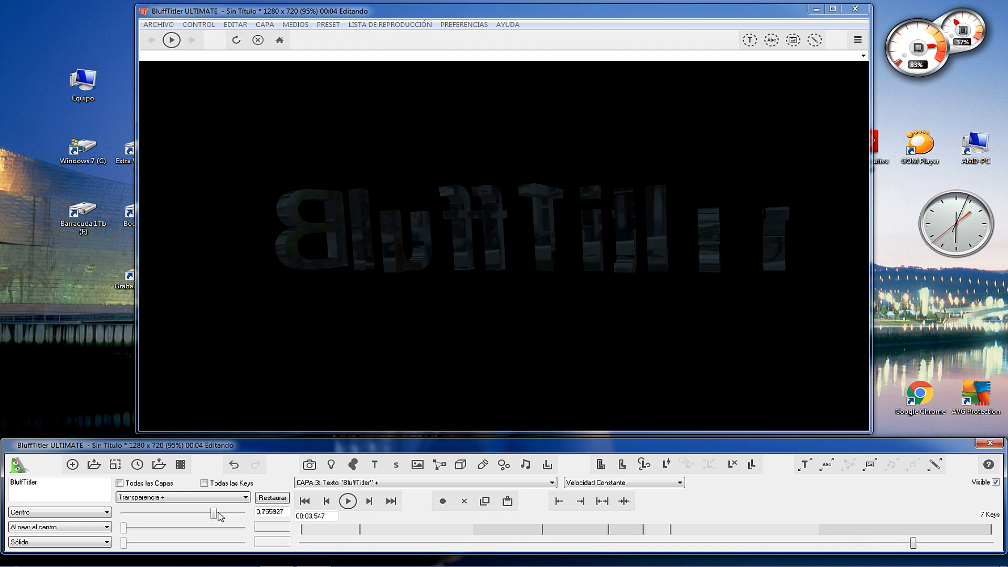
pyautogui.moveTo(218, 513); pyautogui.dragTo(74, 517)
pyautogui.moveTo(914, 544); pyautogui.dragTo(991, 544)
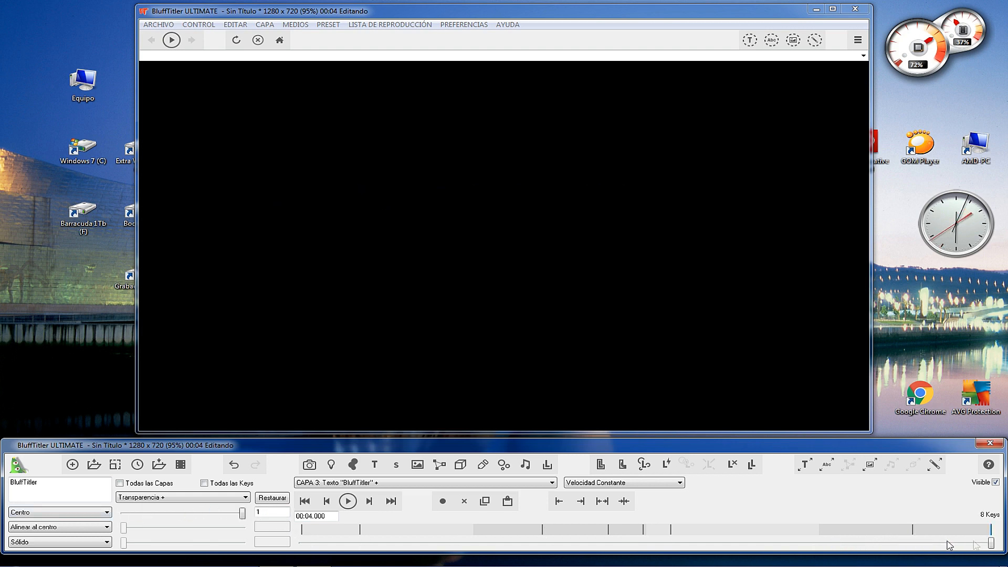
pyautogui.moveTo(243, 516)
pyautogui.mouseDown()
pyautogui.moveTo(129, 517)
pyautogui.moveTo(251, 517)
pyautogui.mouseUp()
pyautogui.moveTo(990, 543); pyautogui.dragTo(722, 544)
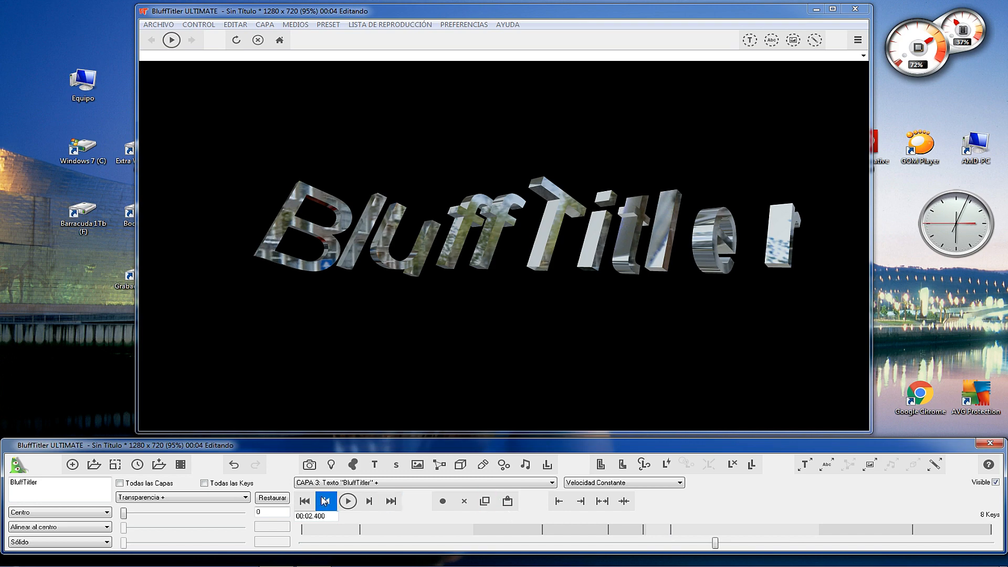
pyautogui.click(348, 502)
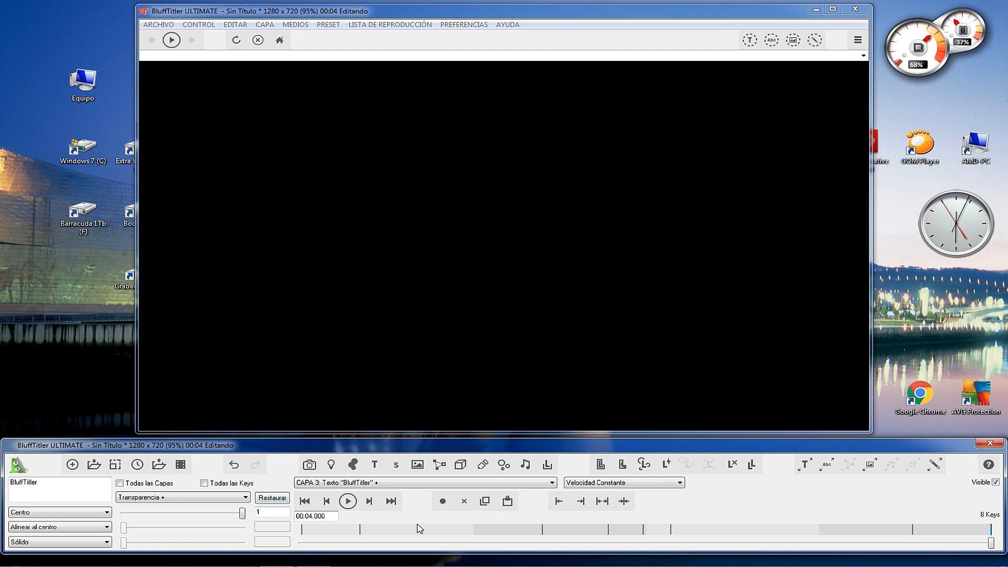
pyautogui.moveTo(992, 543); pyautogui.dragTo(300, 545)
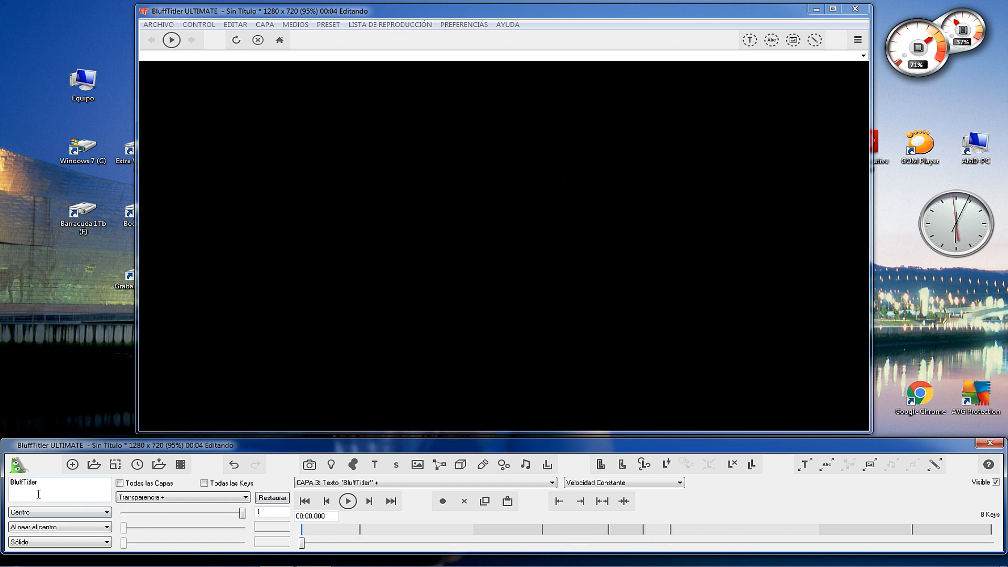
# Key the BluffTitler text's vertical spacing at about -2.12, 7.78 and 1.72 at 00:00.609, and return to the start of the timeline.
pyautogui.click(378, 483)
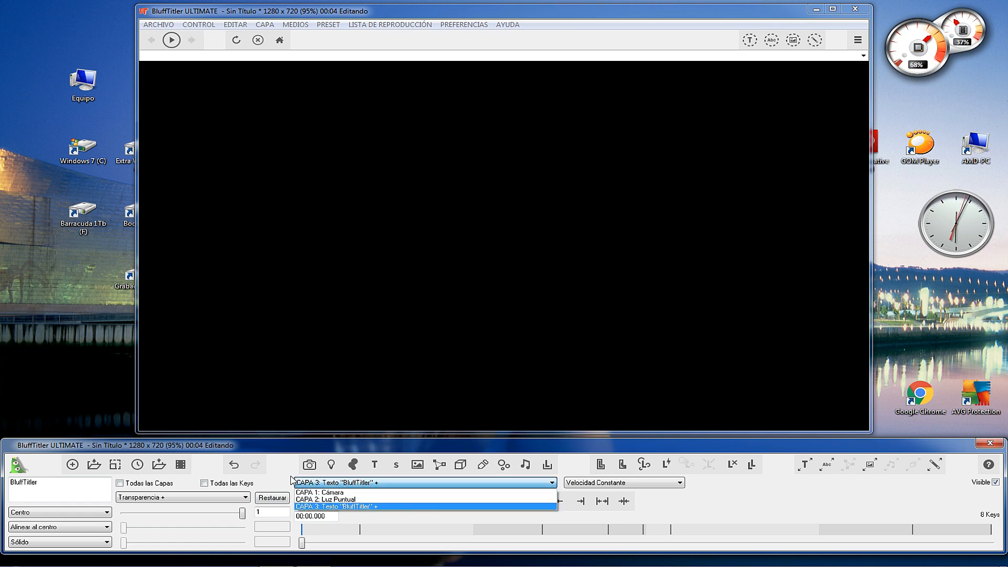
pyautogui.click(264, 467)
pyautogui.click(175, 499)
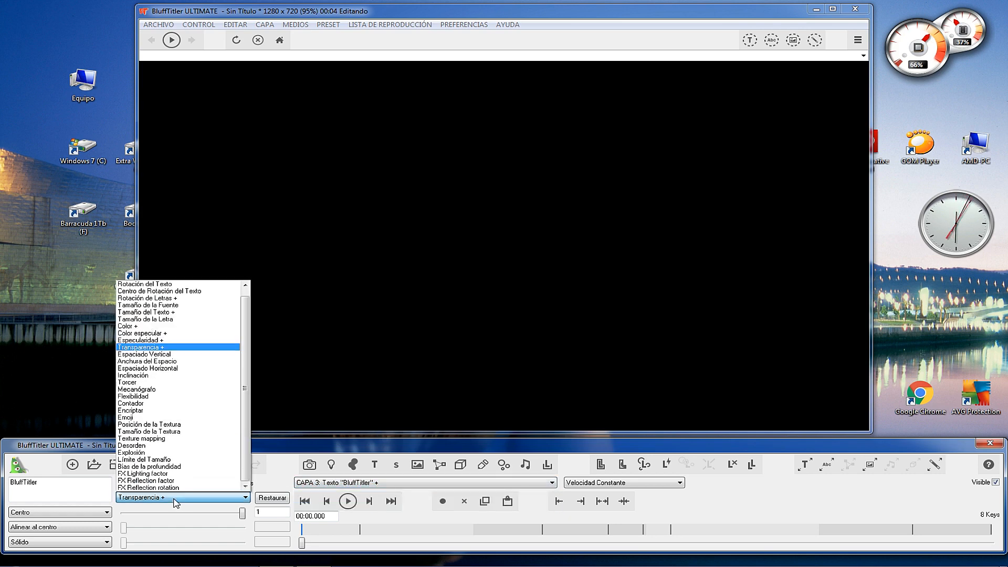
pyautogui.click(159, 354)
pyautogui.moveTo(302, 542); pyautogui.dragTo(407, 542)
pyautogui.moveTo(191, 516)
pyautogui.mouseDown()
pyautogui.moveTo(213, 520)
pyautogui.moveTo(191, 517)
pyautogui.mouseUp()
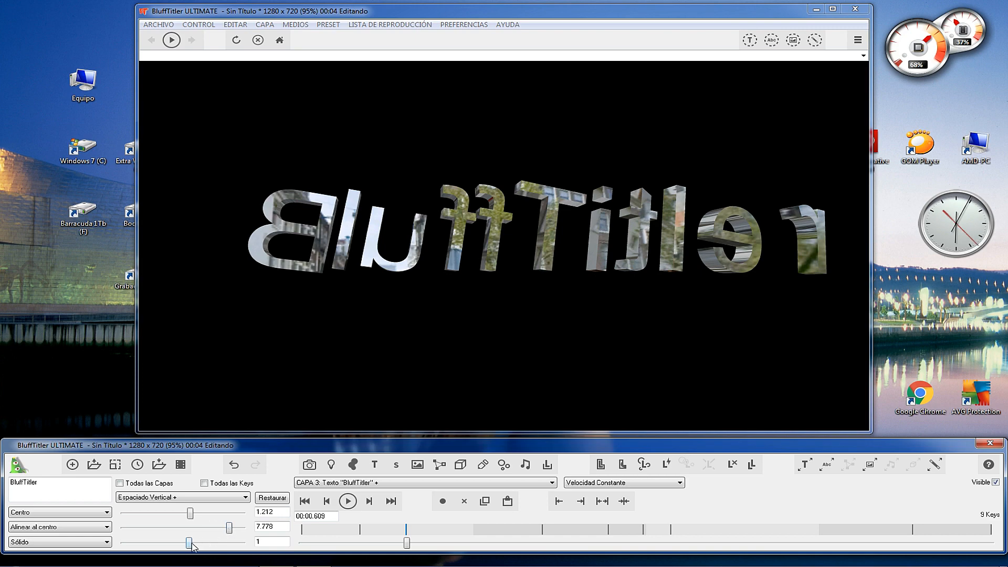
pyautogui.moveTo(193, 521)
pyautogui.mouseDown()
pyautogui.moveTo(213, 518)
pyautogui.moveTo(158, 519)
pyautogui.moveTo(174, 522)
pyautogui.mouseUp()
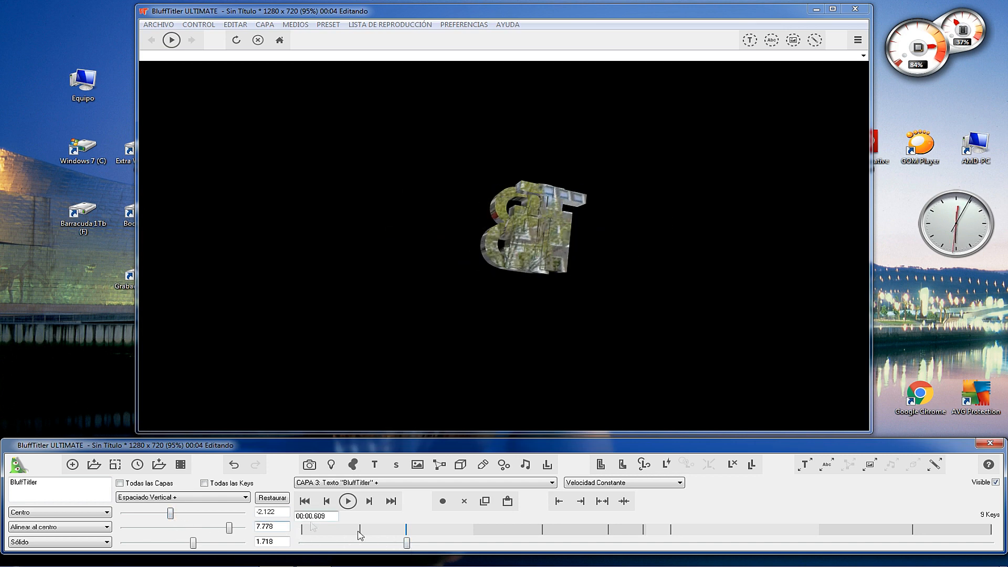
pyautogui.moveTo(407, 542); pyautogui.dragTo(302, 547)
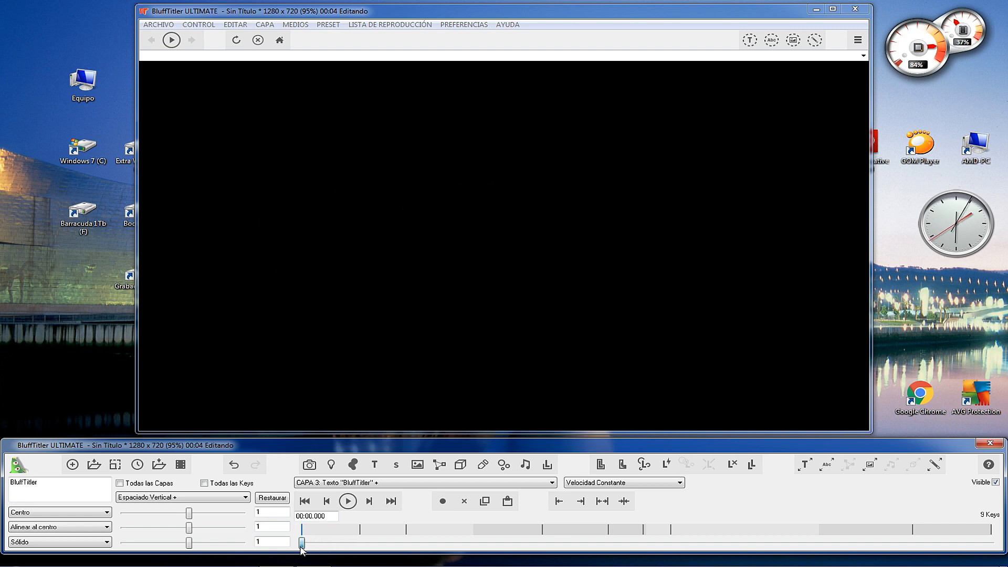
# Set the NEW text layer's inclination at 00:01.600 to about 0.03, -0.59 and 0.13.
pyautogui.click(181, 497)
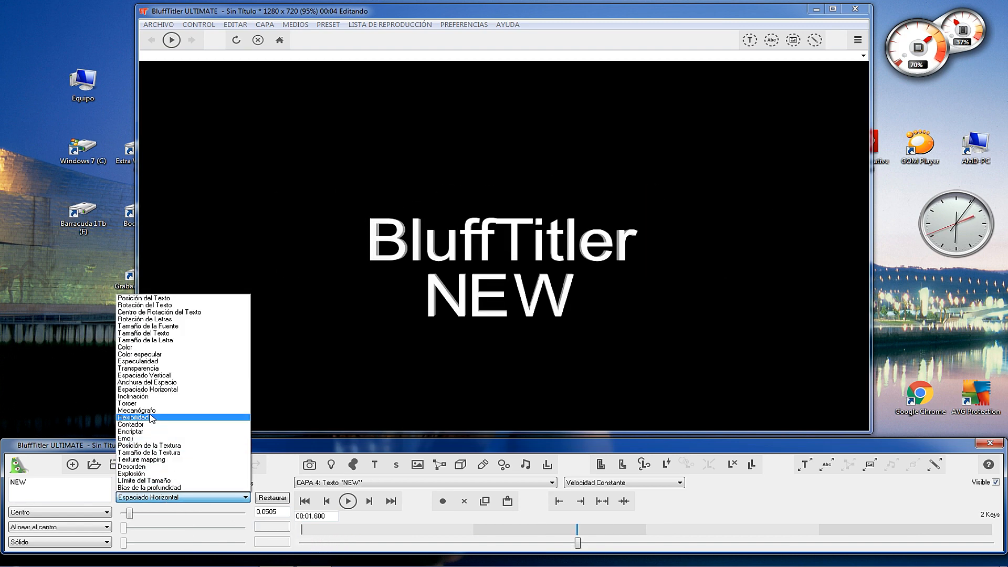
pyautogui.click(145, 396)
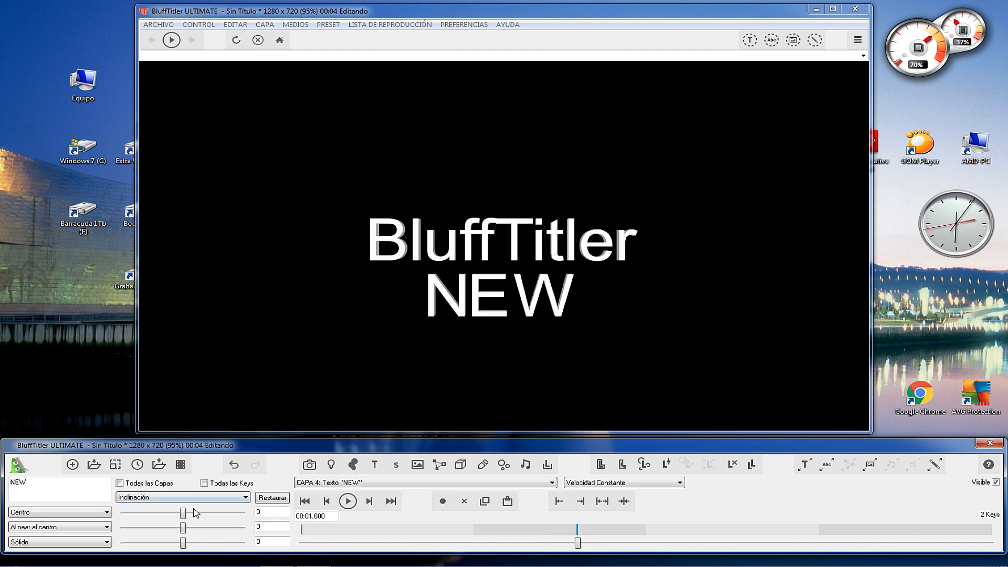
pyautogui.moveTo(184, 514); pyautogui.dragTo(198, 544)
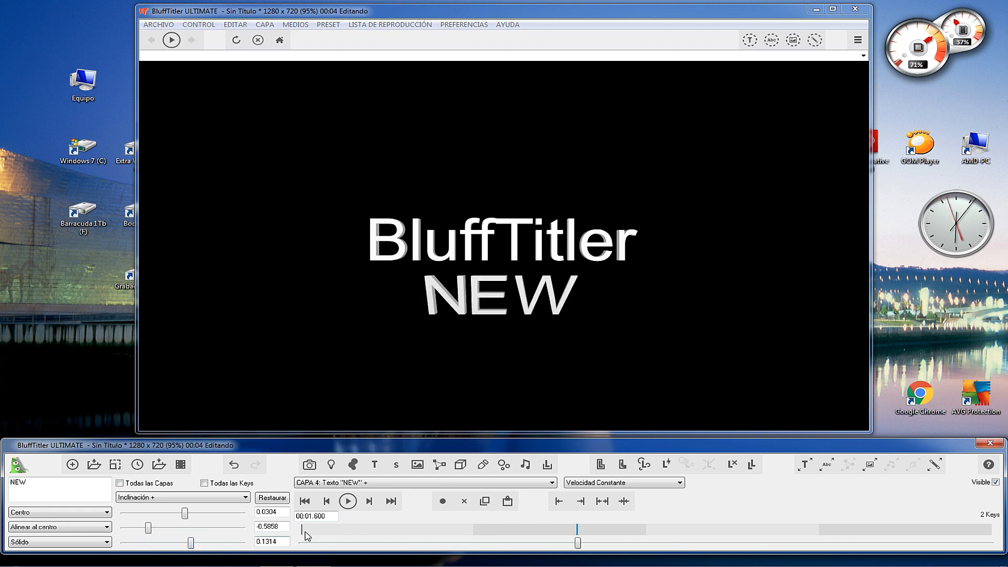
# Return to the start of the timeline and select the Torcer (twist) property for the NEW text layer.
pyautogui.moveTo(577, 542); pyautogui.dragTo(301, 543)
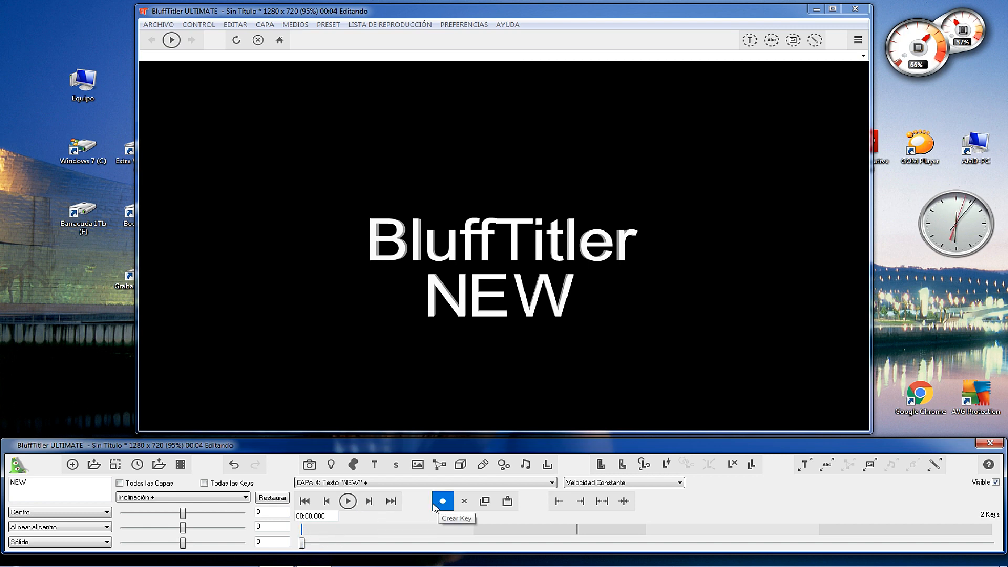
pyautogui.click(171, 498)
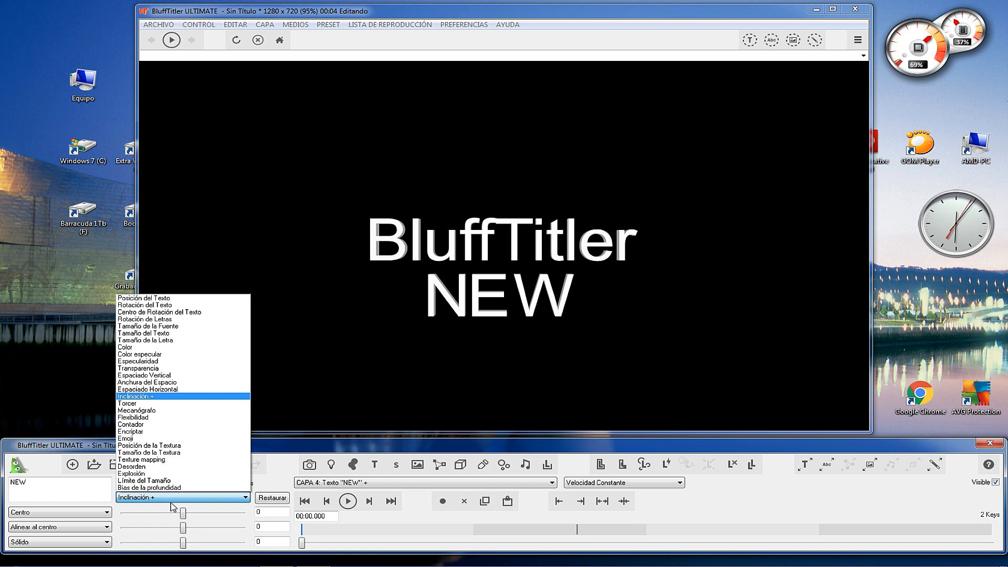
pyautogui.click(134, 403)
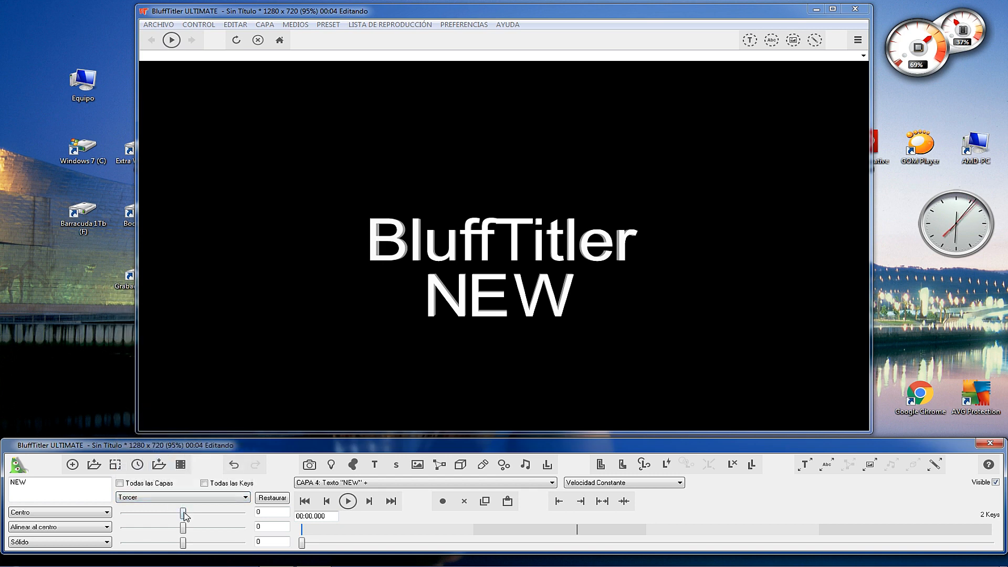
# Try different twist amounts on the NEW text's first two values at 00:00.000 and reset both to 0.
pyautogui.moveTo(188, 512); pyautogui.dragTo(202, 513)
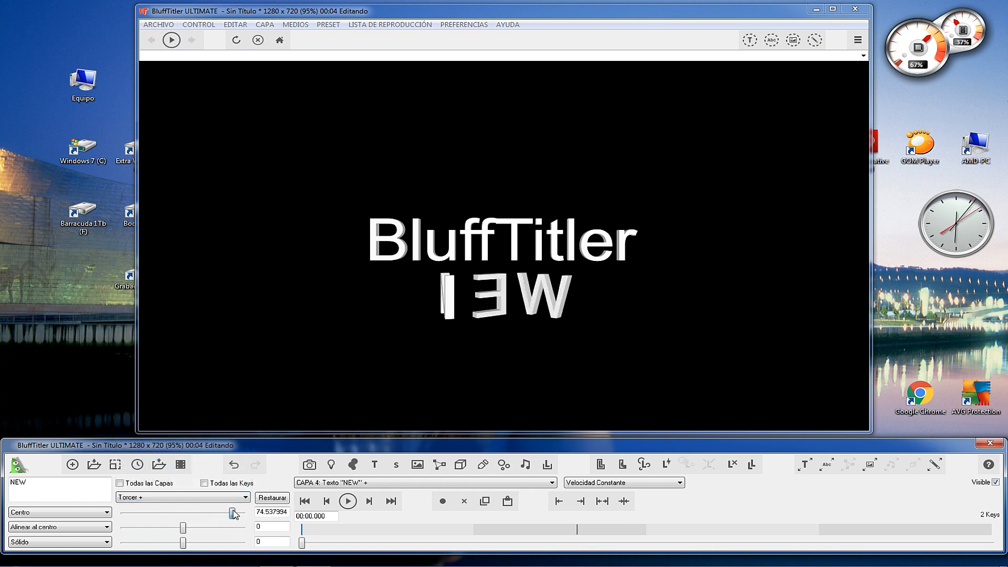
pyautogui.moveTo(190, 514)
pyautogui.mouseDown()
pyautogui.moveTo(164, 518)
pyautogui.moveTo(189, 516)
pyautogui.mouseUp()
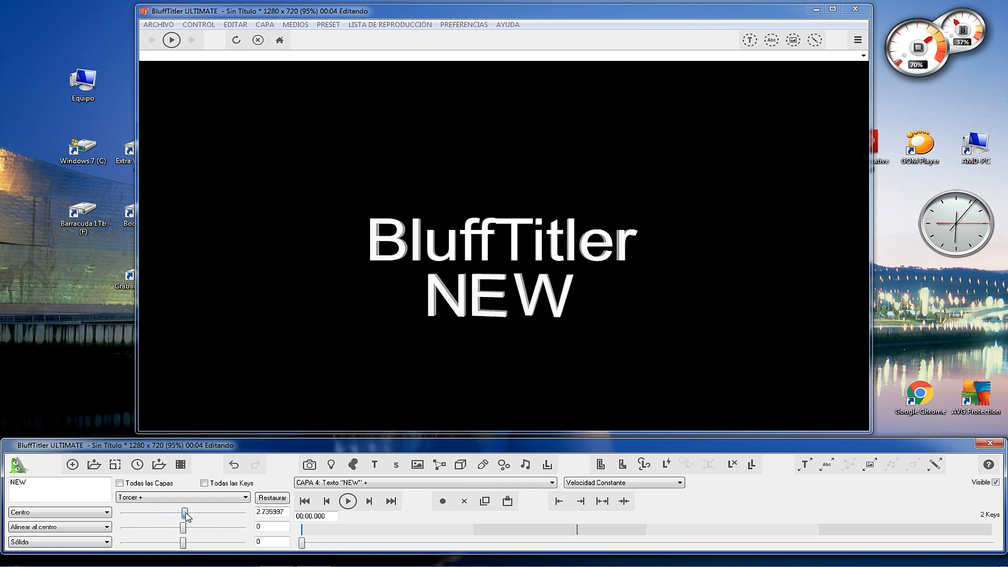
pyautogui.moveTo(205, 532); pyautogui.dragTo(218, 533)
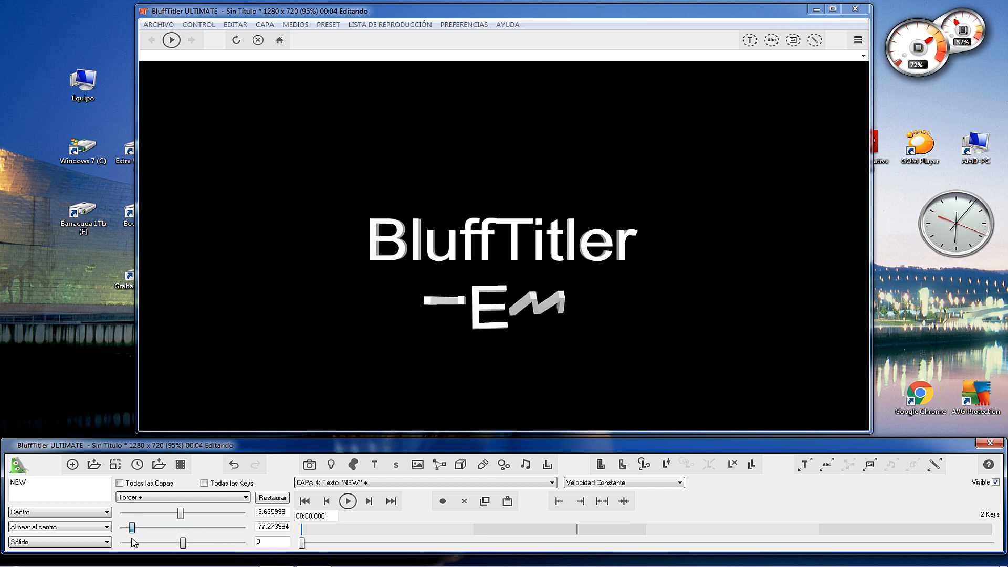
pyautogui.moveTo(190, 535)
pyautogui.mouseDown()
pyautogui.moveTo(158, 532)
pyautogui.moveTo(184, 535)
pyautogui.mouseUp()
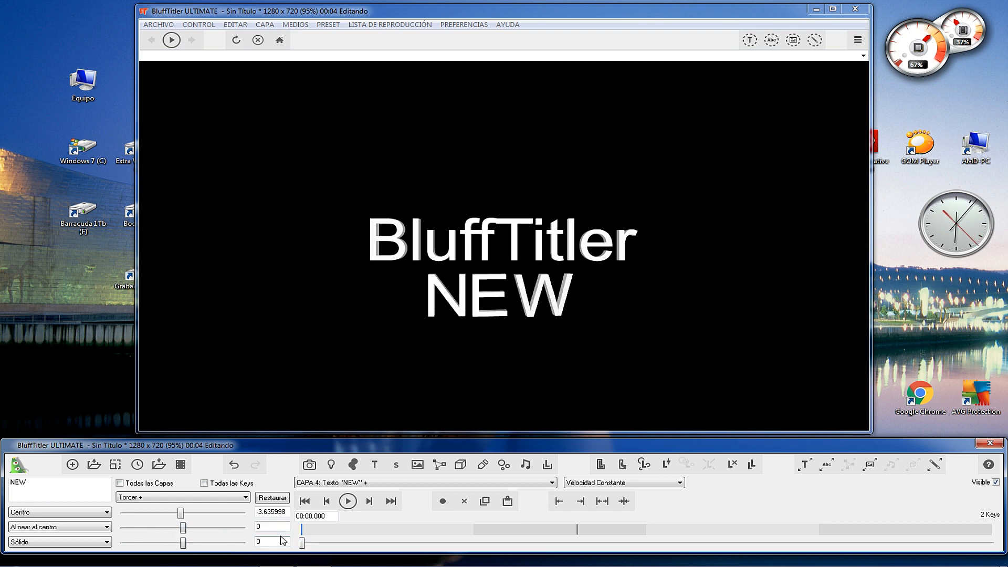
pyautogui.doubleClick(258, 513)
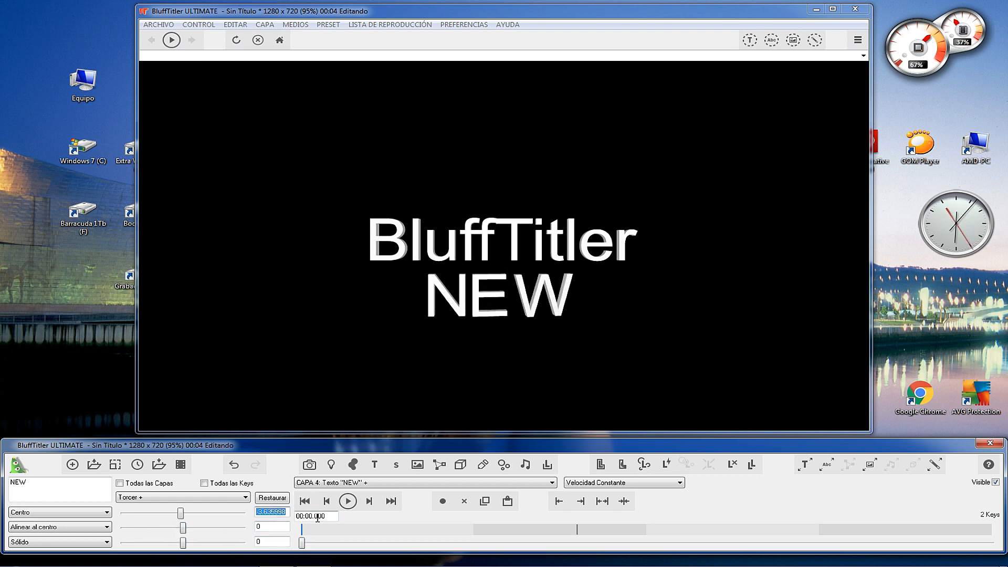
pyautogui.write('0')
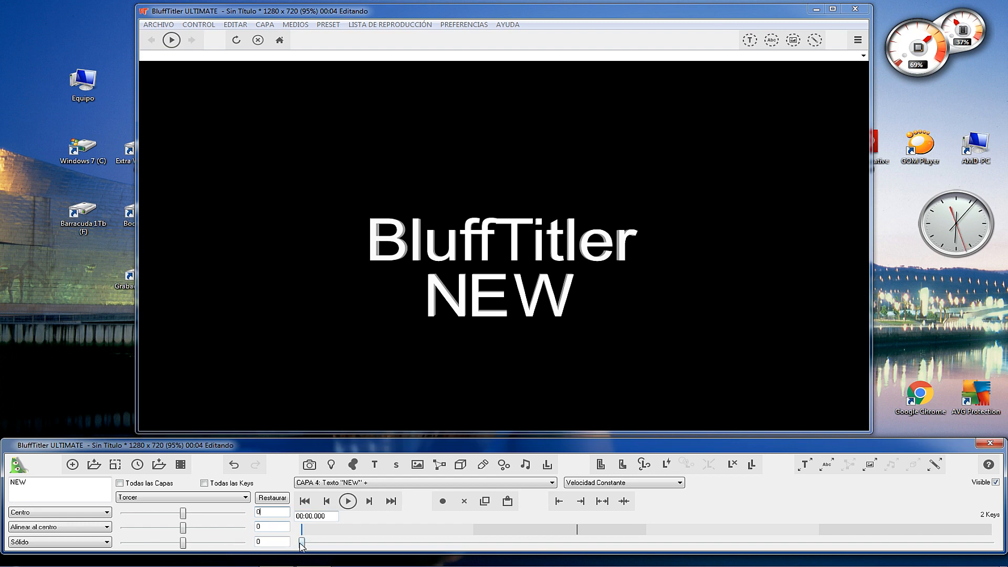
# Key the NEW text's first twist value at 90 at 00:01.594 and at 0 at 00:02.465.
pyautogui.moveTo(302, 543); pyautogui.dragTo(577, 532)
pyautogui.moveTo(183, 513); pyautogui.dragTo(254, 515)
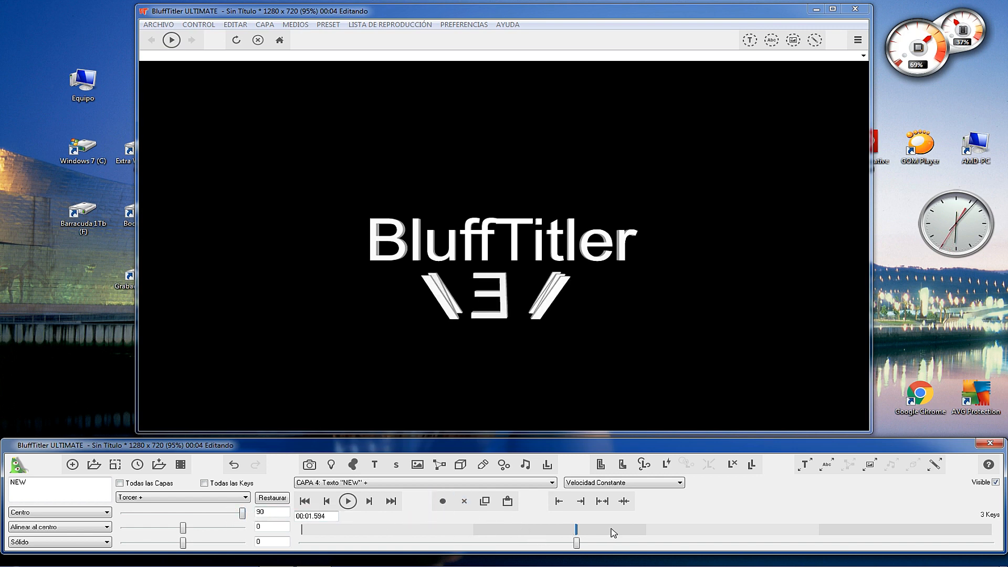
pyautogui.moveTo(585, 541); pyautogui.dragTo(612, 543)
pyautogui.moveTo(734, 543); pyautogui.dragTo(727, 542)
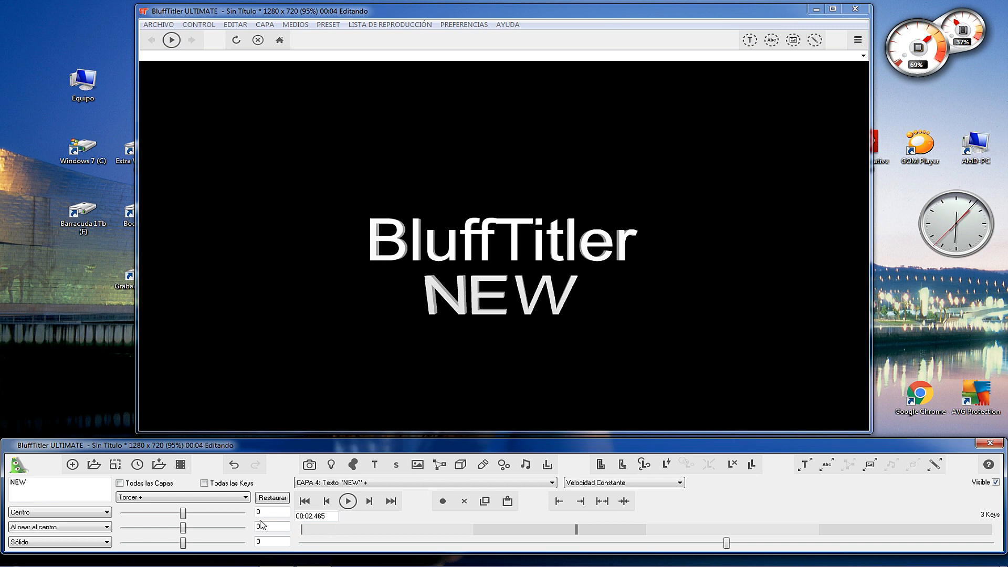
pyautogui.click(443, 501)
# Play the NEW text's twist animation from the start and rewind the timeline to 00:00.000.
pyautogui.moveTo(725, 548); pyautogui.dragTo(302, 543)
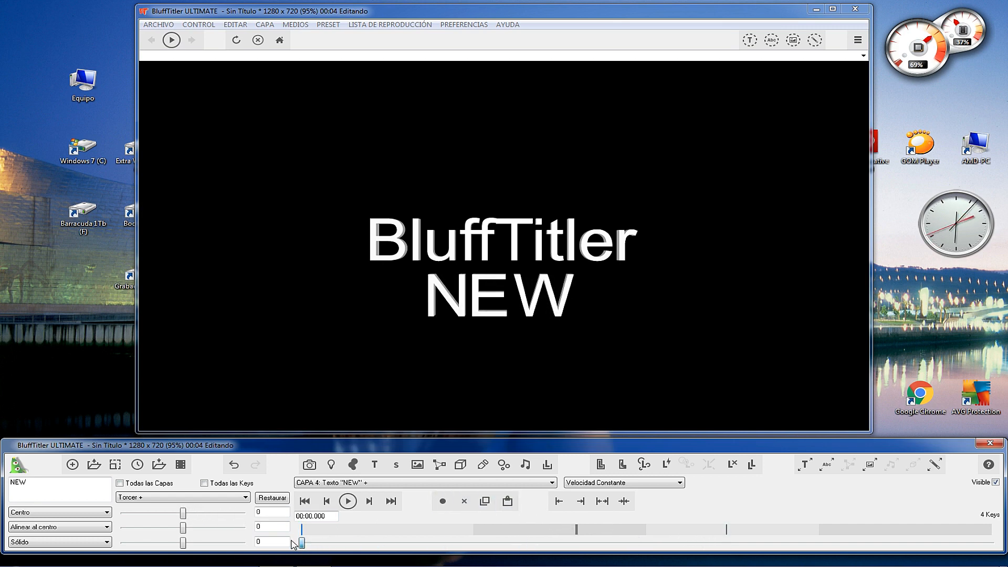
pyautogui.click(347, 500)
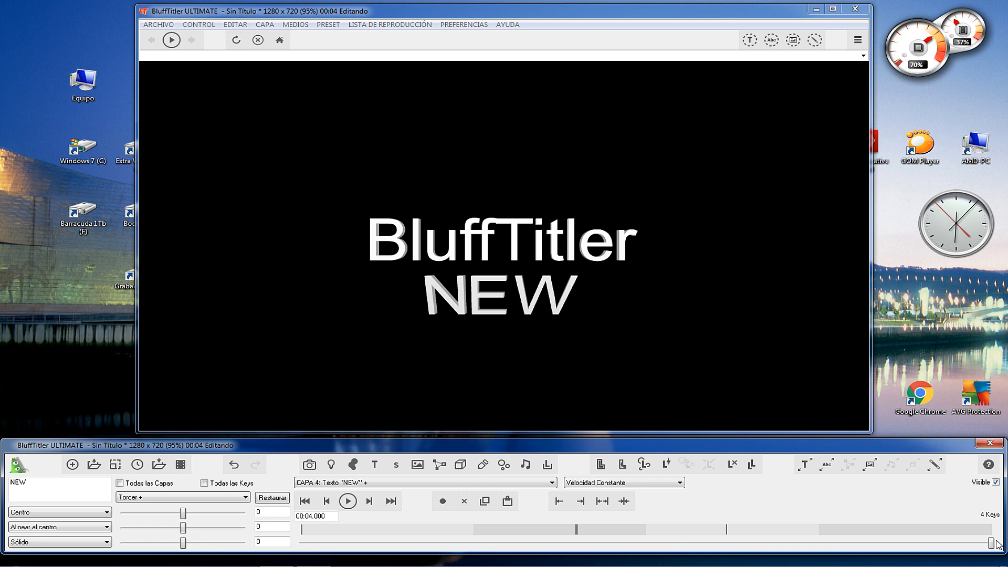
pyautogui.moveTo(990, 543); pyautogui.dragTo(265, 540)
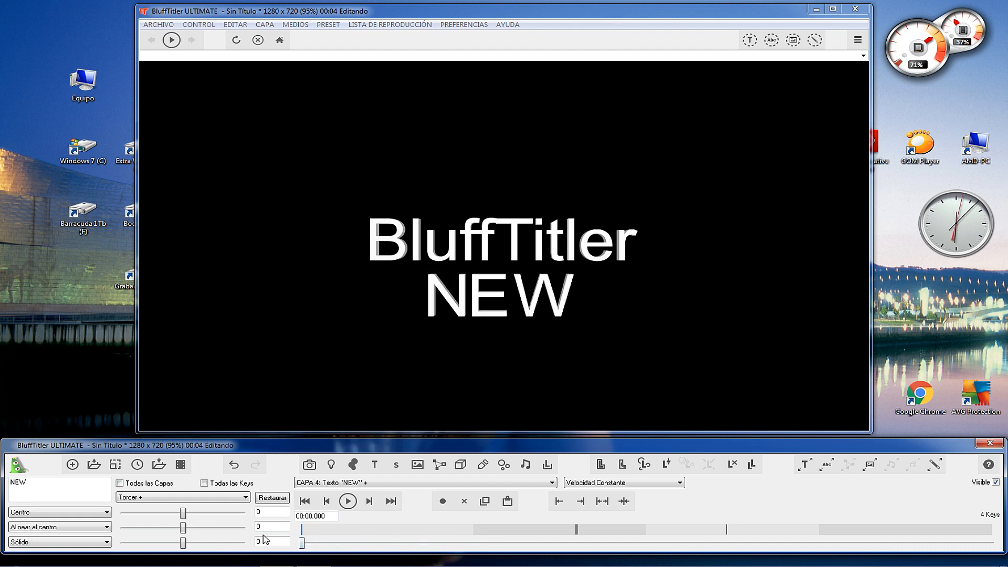
# Delete the NEW text layer and change the remaining layer's text to "BluffTitler Presenta".
pyautogui.click(247, 497)
pyautogui.click(164, 409)
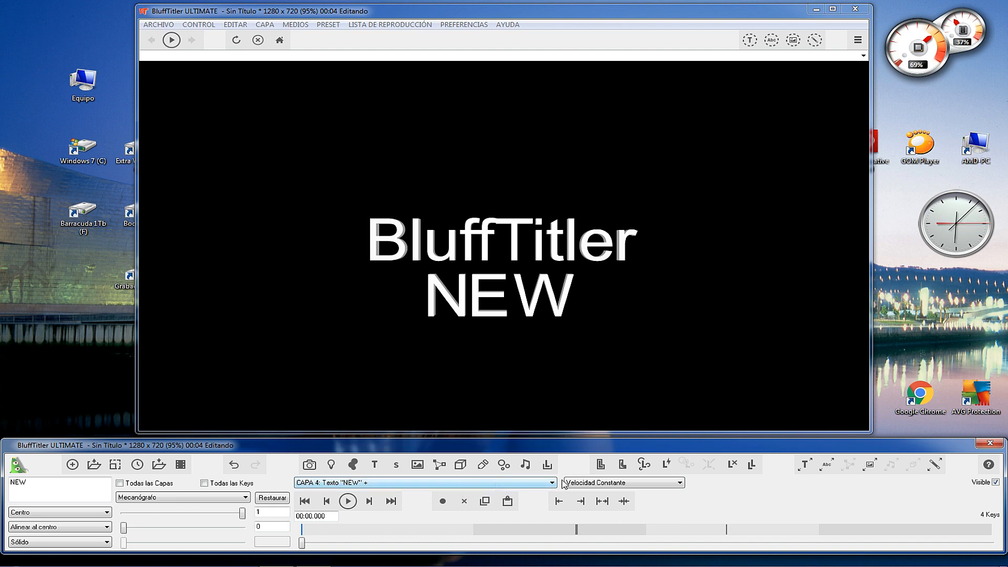
pyautogui.click(732, 465)
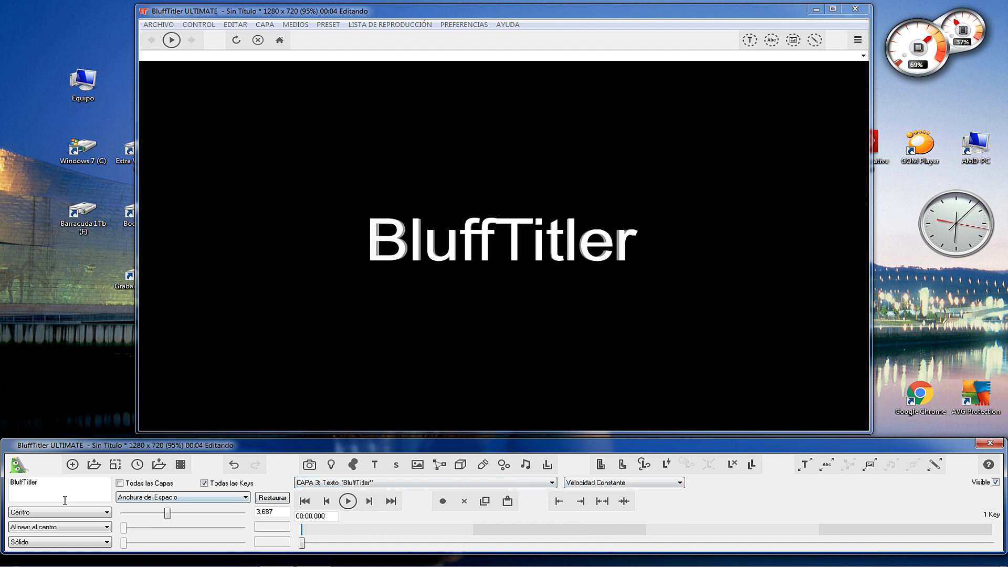
pyautogui.click(46, 483)
pyautogui.write('Presen')
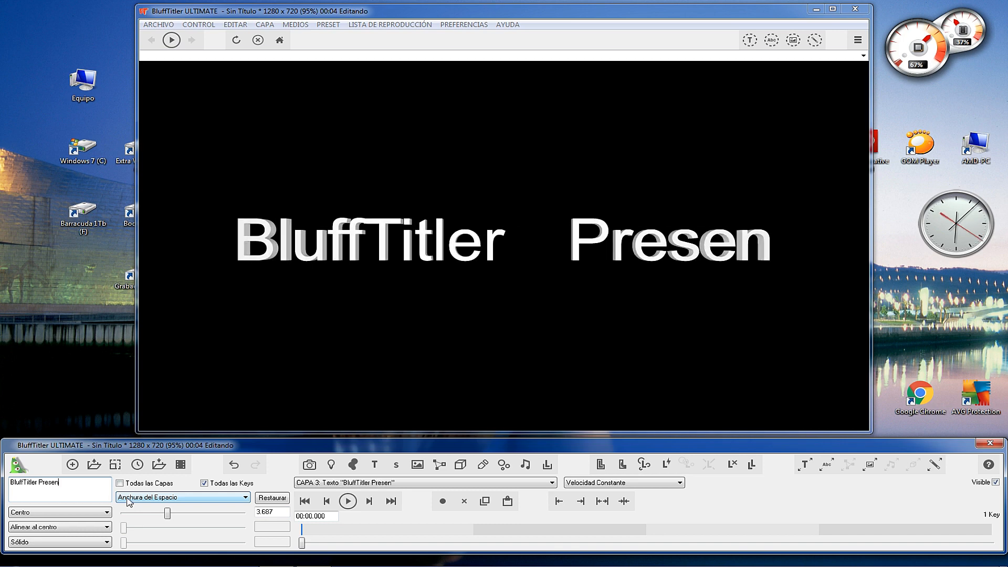
pyautogui.write('ta')
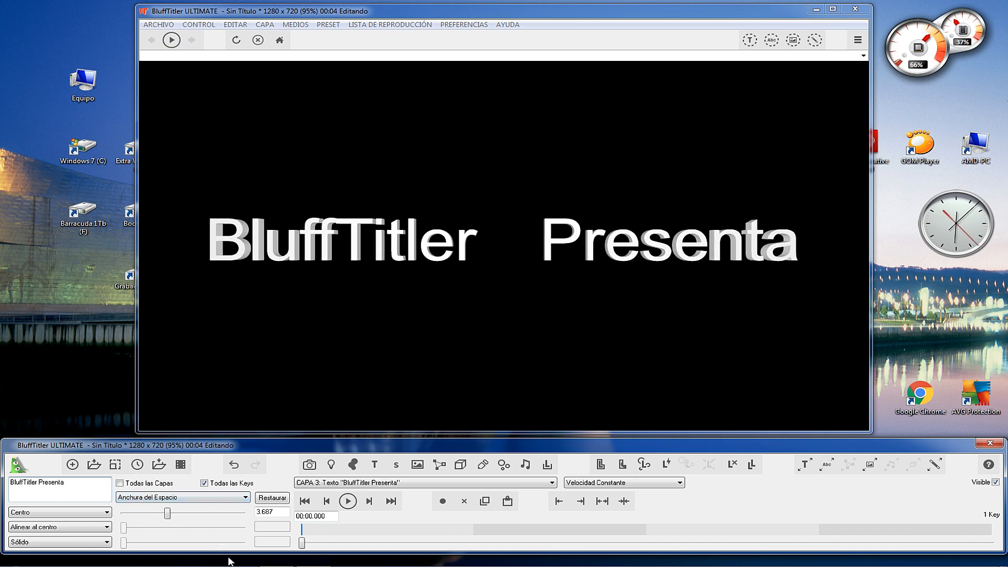
# Key the text's Mecanógrafo (typewriter) value at 0 at 00:00.000 and 1 at 00:03.304, and play the animation from the start.
pyautogui.click(168, 499)
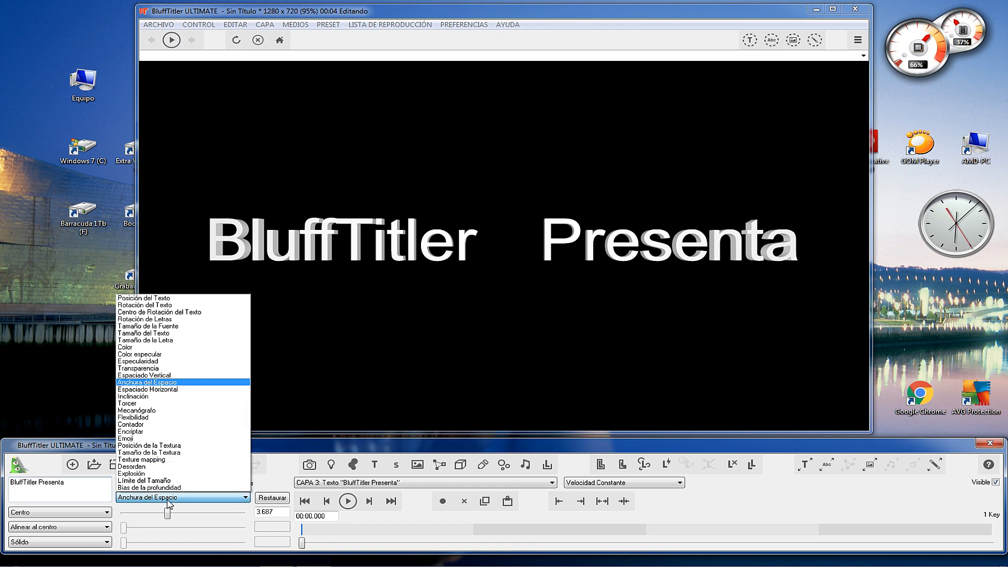
pyautogui.click(152, 411)
pyautogui.moveTo(240, 516); pyautogui.dragTo(103, 517)
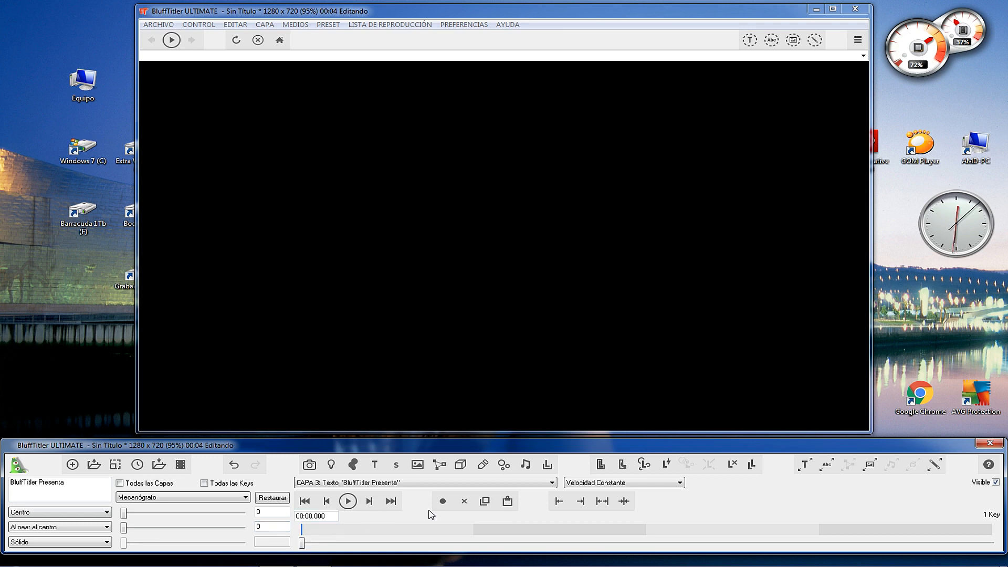
pyautogui.moveTo(303, 542); pyautogui.dragTo(871, 543)
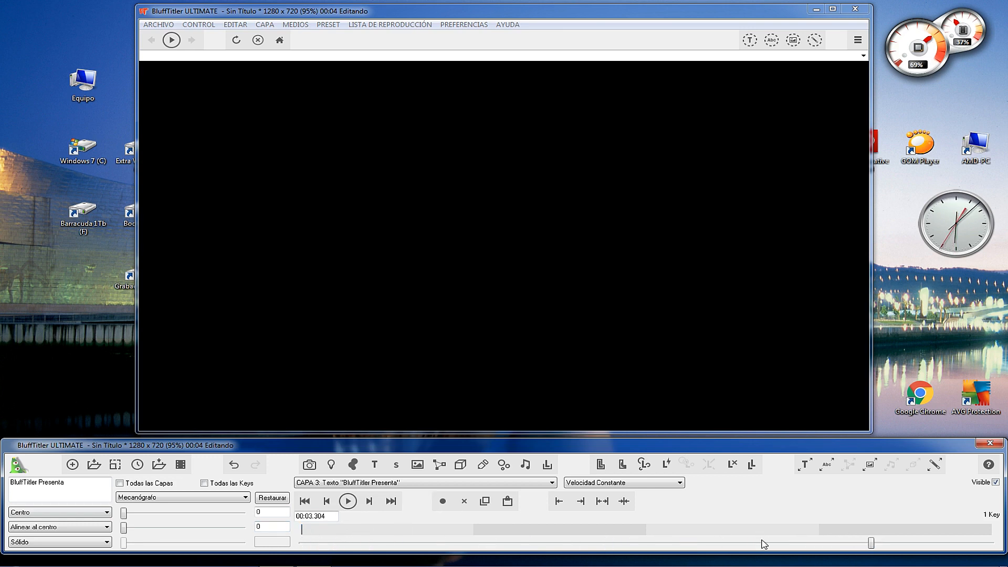
pyautogui.moveTo(124, 513); pyautogui.dragTo(246, 514)
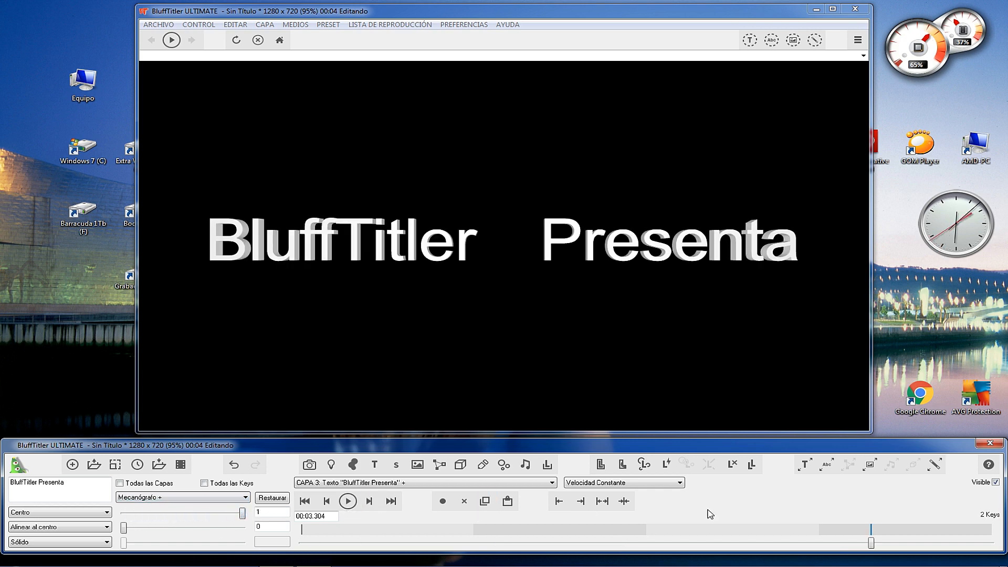
pyautogui.moveTo(870, 544); pyautogui.dragTo(293, 548)
pyautogui.click(347, 501)
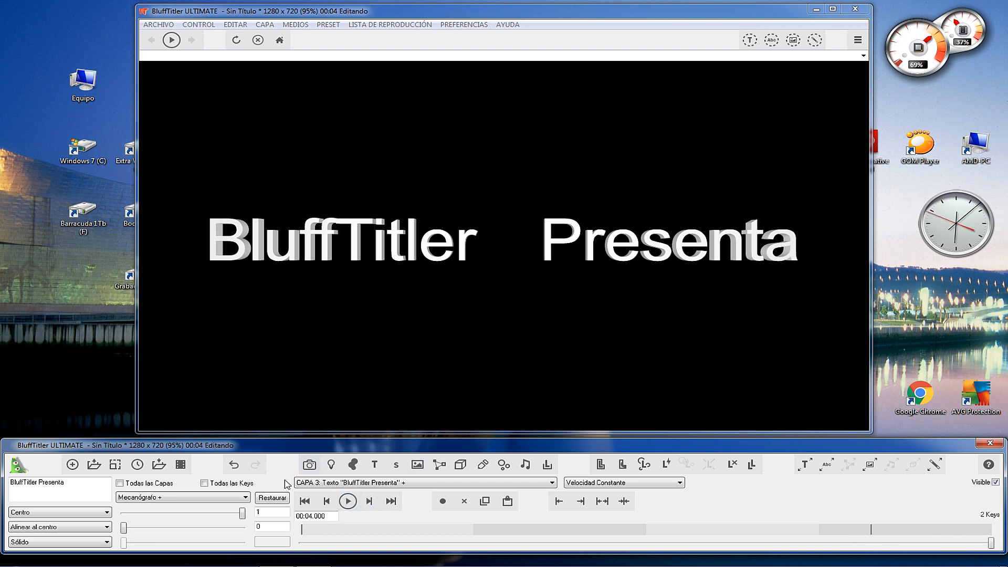
# Try Flexibilidad values up to about 0.80, 0.93 and 0.38 on the "BluffTitler Presenta" text and lower all three again.
pyautogui.click(227, 498)
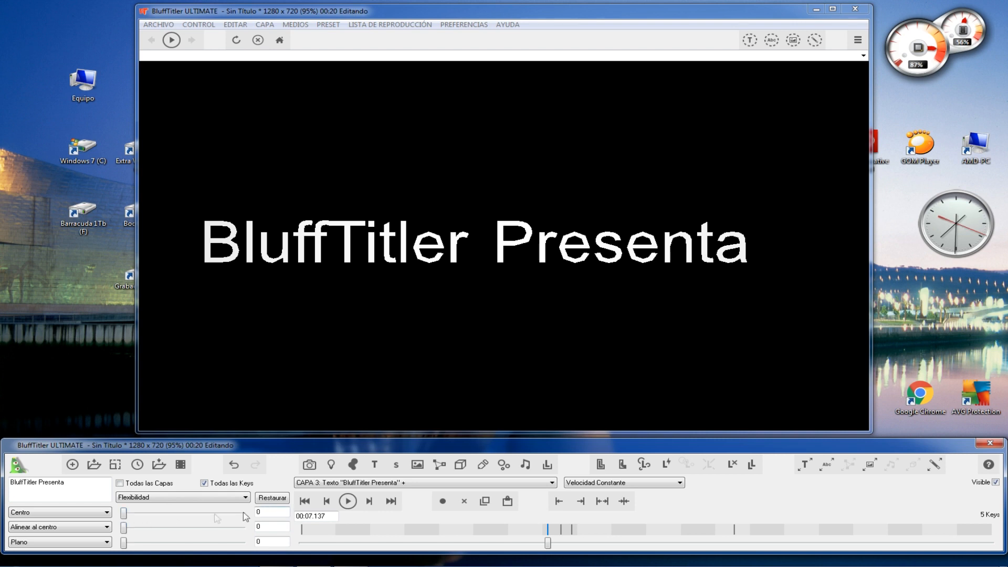
pyautogui.moveTo(125, 514); pyautogui.dragTo(213, 519)
pyautogui.moveTo(128, 533); pyautogui.dragTo(190, 514)
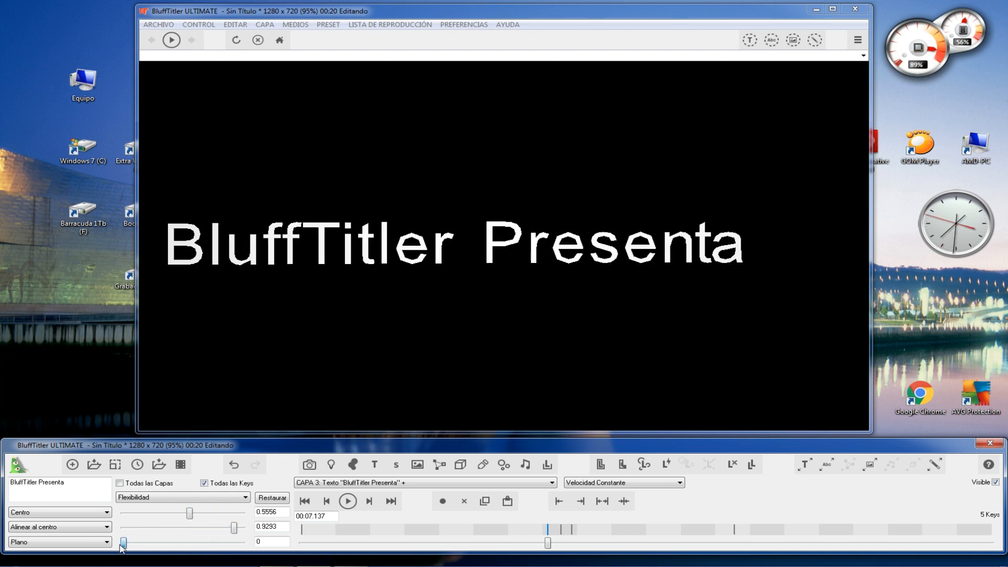
pyautogui.moveTo(122, 545); pyautogui.dragTo(154, 546)
pyautogui.moveTo(208, 529)
pyautogui.mouseDown()
pyautogui.moveTo(180, 529)
pyautogui.moveTo(219, 513)
pyautogui.mouseUp()
pyautogui.moveTo(152, 542); pyautogui.dragTo(123, 542)
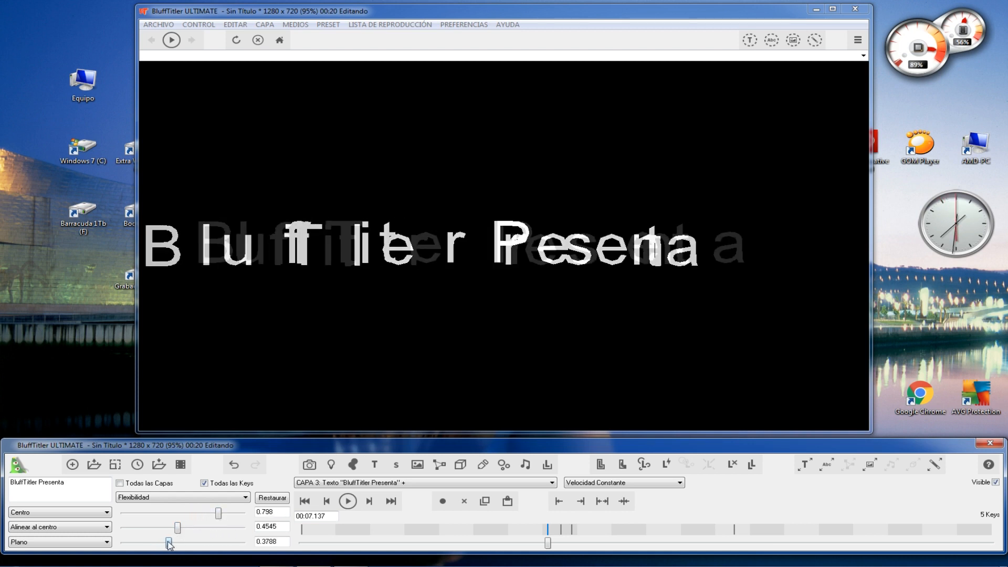
pyautogui.moveTo(175, 528); pyautogui.dragTo(132, 528)
pyautogui.moveTo(221, 518); pyautogui.dragTo(123, 519)
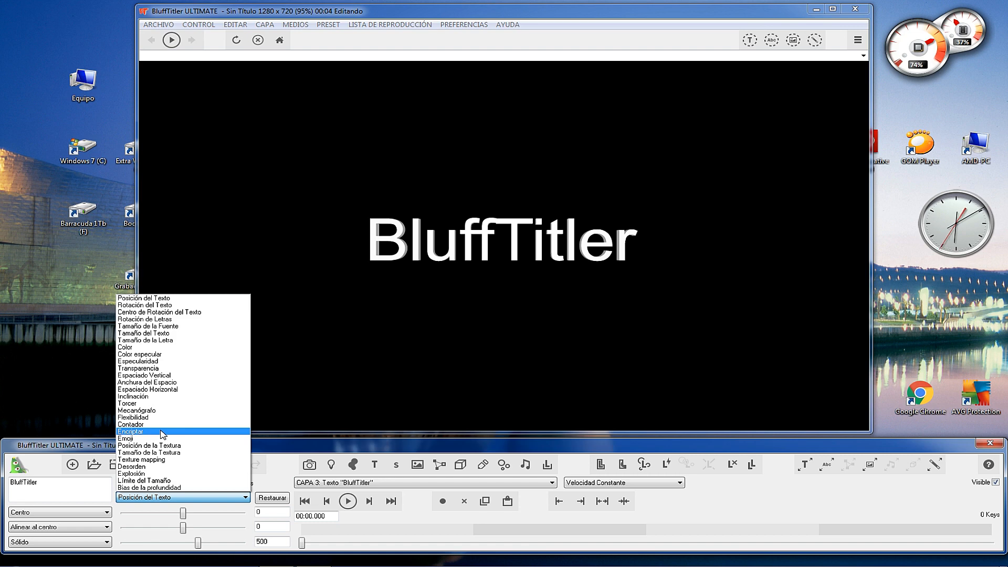
# Key the BluffTitler text's Encriptar value at 25 at 00:00.000 and 0 at 00:02.009, and play the animation from the start.
pyautogui.click(164, 431)
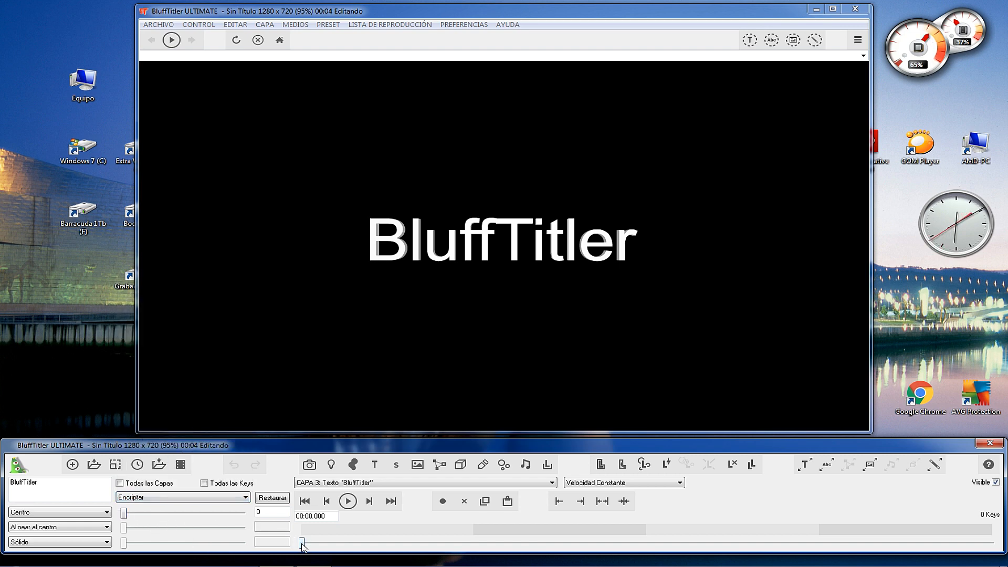
pyautogui.moveTo(124, 512); pyautogui.dragTo(242, 512)
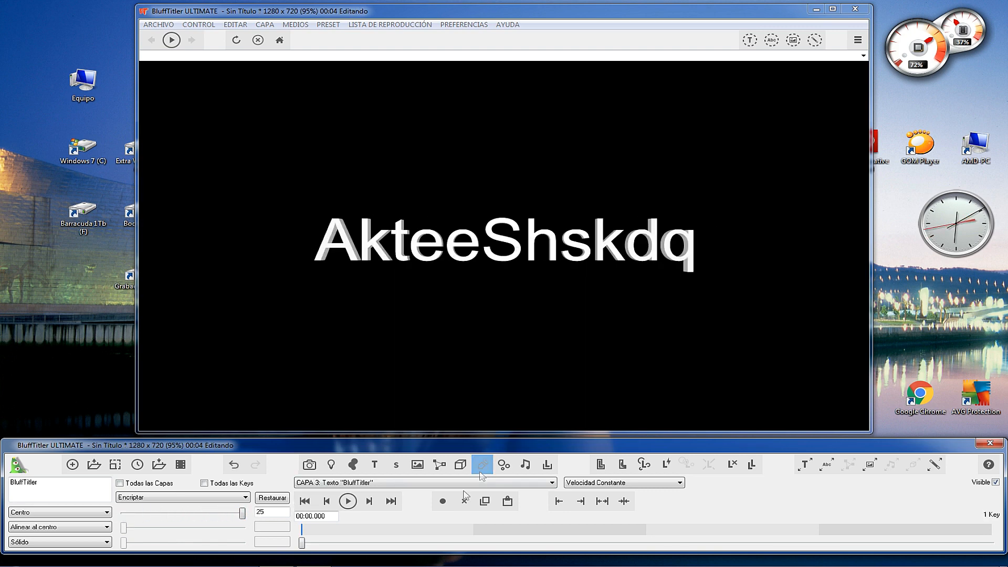
pyautogui.moveTo(303, 543); pyautogui.dragTo(649, 541)
pyautogui.moveTo(242, 513); pyautogui.dragTo(116, 517)
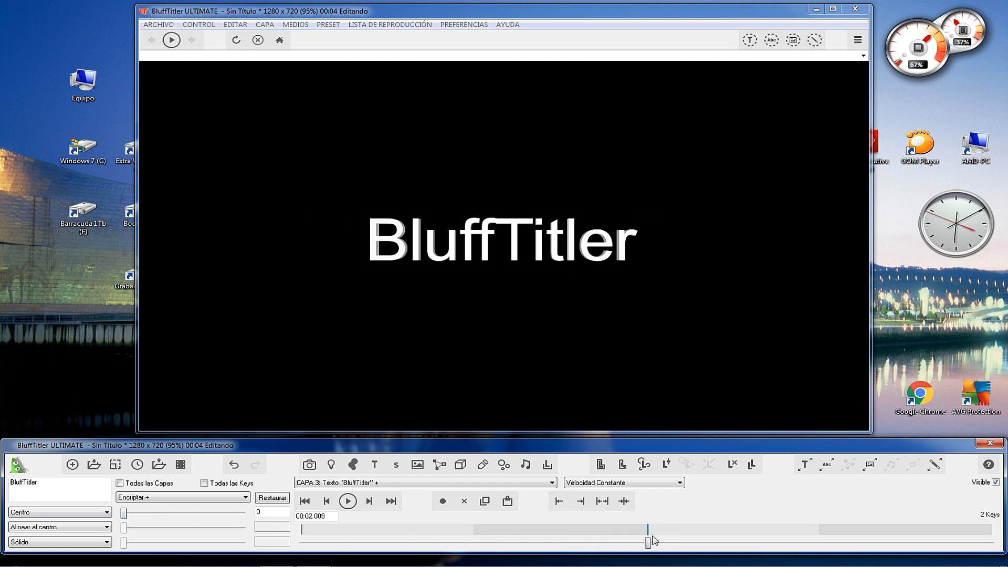
pyautogui.moveTo(650, 545); pyautogui.dragTo(255, 543)
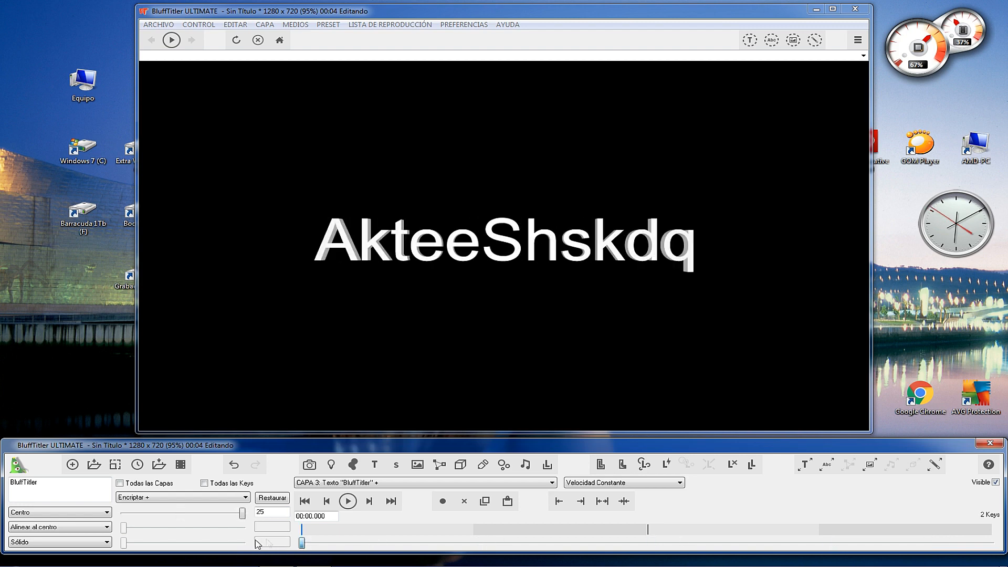
pyautogui.click(347, 500)
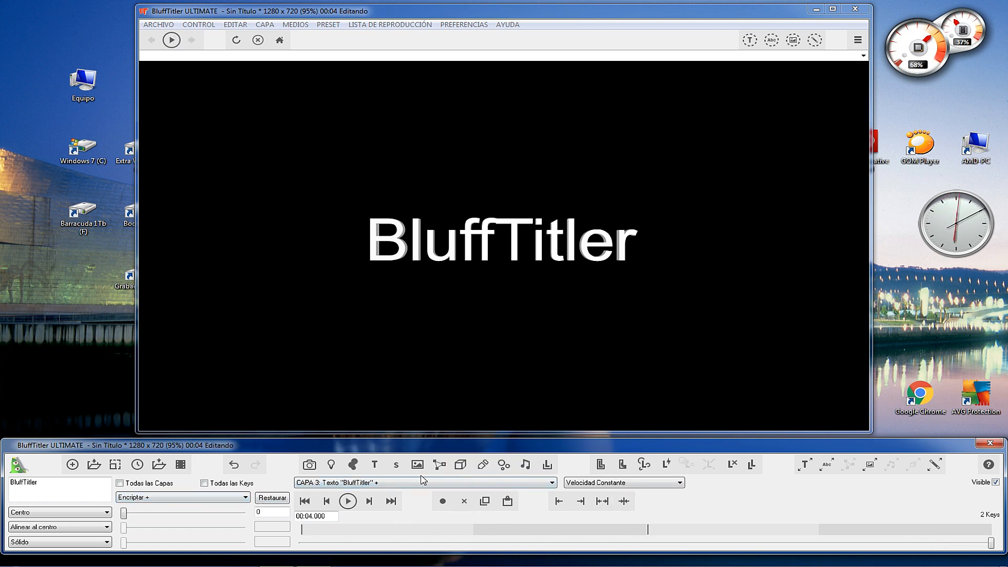
# Set the BluffTitler text's first two twist (Torcer) values at 00:04.000 to about 19.10 and 49.09.
pyautogui.click(245, 497)
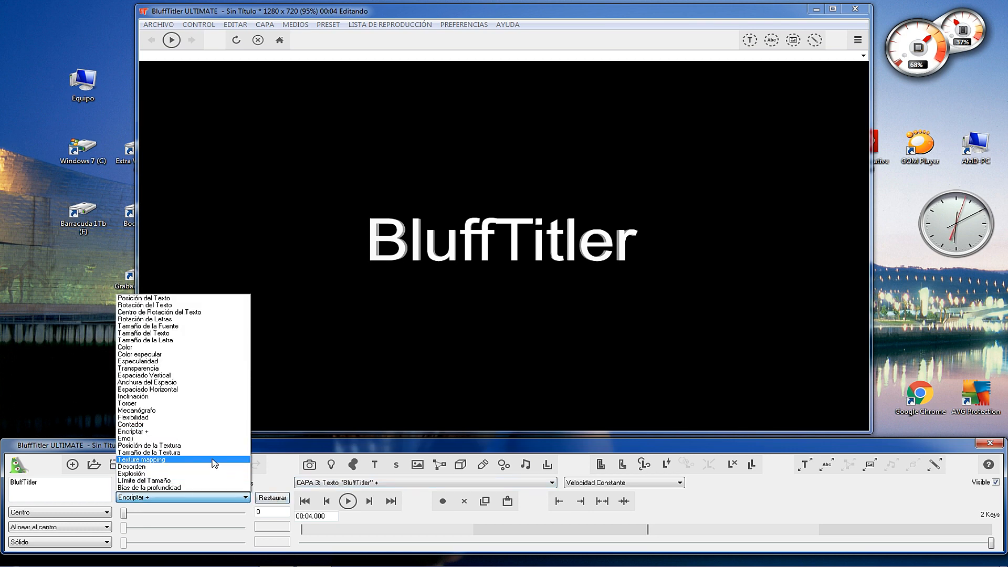
pyautogui.click(159, 403)
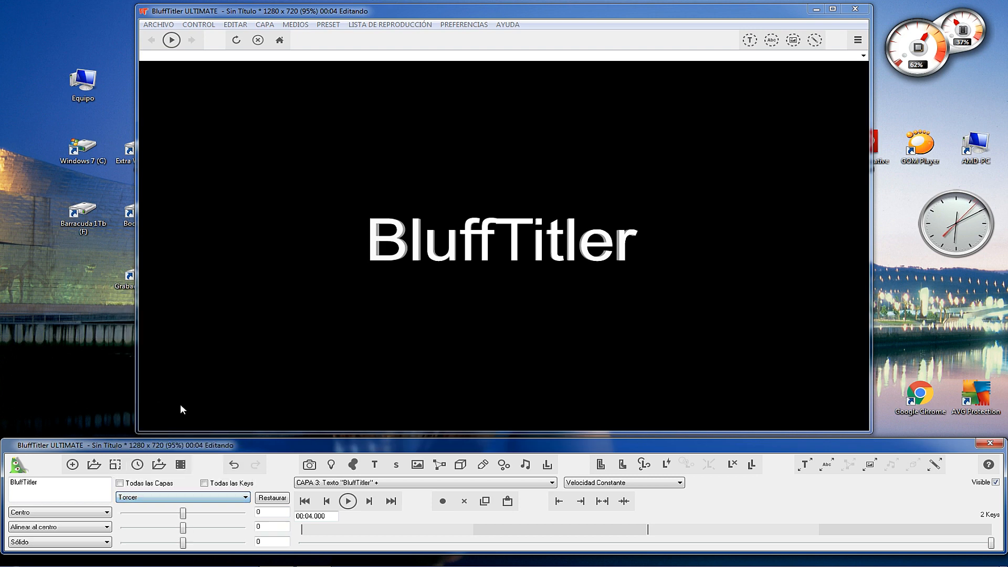
pyautogui.moveTo(183, 513); pyautogui.dragTo(220, 533)
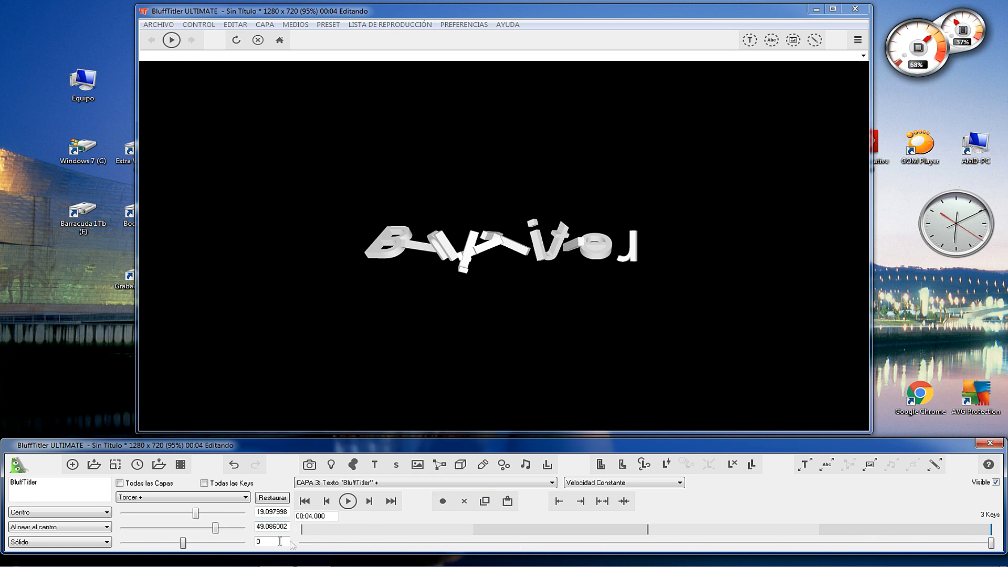
# Try Desorden values of about 0.79, 0.5 and 0.25 on the BluffTitler text at 00:00.000 and restore the defaults.
pyautogui.moveTo(991, 546); pyautogui.dragTo(429, 544)
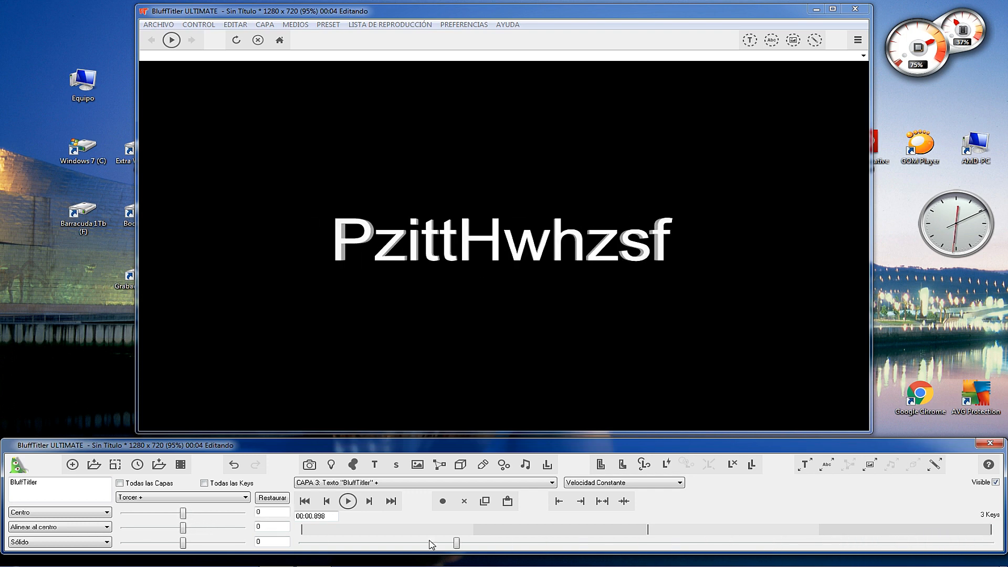
pyautogui.click(306, 501)
pyautogui.click(231, 498)
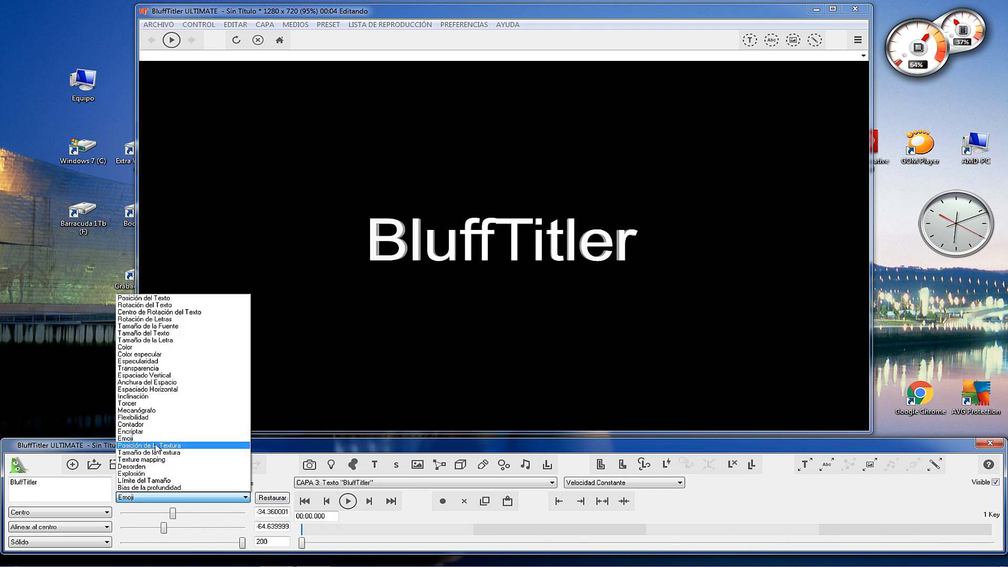
pyautogui.click(160, 466)
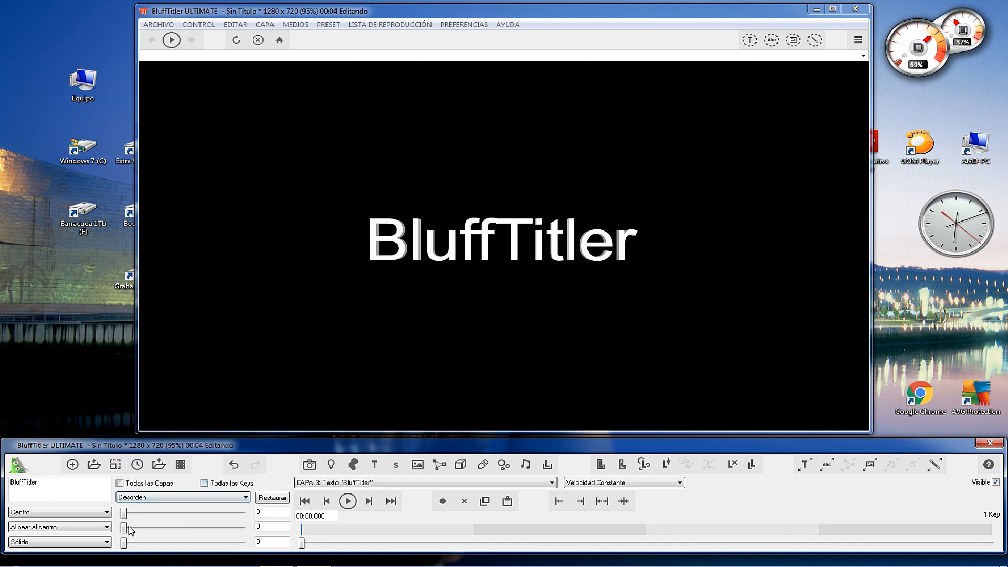
pyautogui.moveTo(131, 530); pyautogui.dragTo(194, 514)
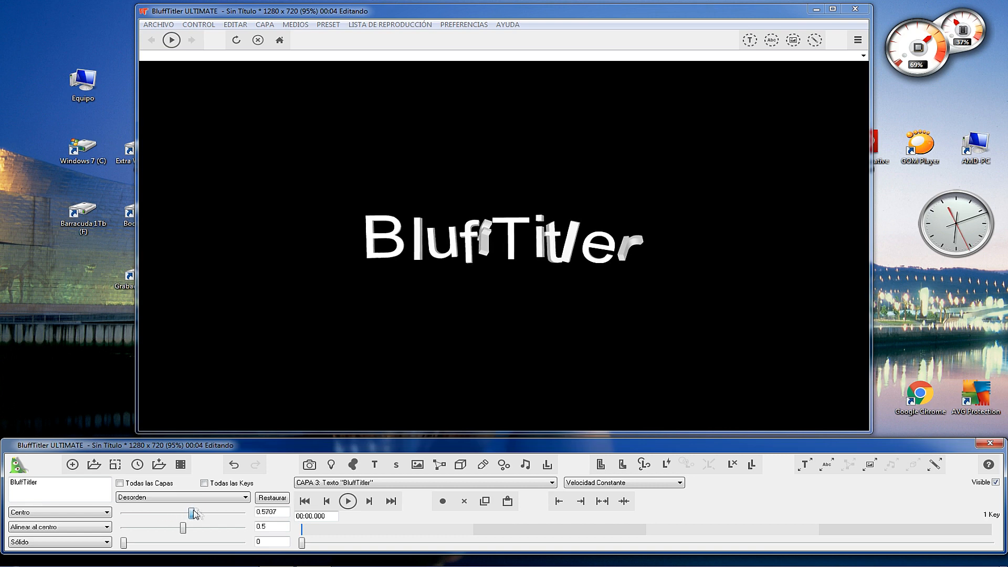
pyautogui.moveTo(125, 543); pyautogui.dragTo(153, 545)
pyautogui.moveTo(302, 543); pyautogui.dragTo(472, 544)
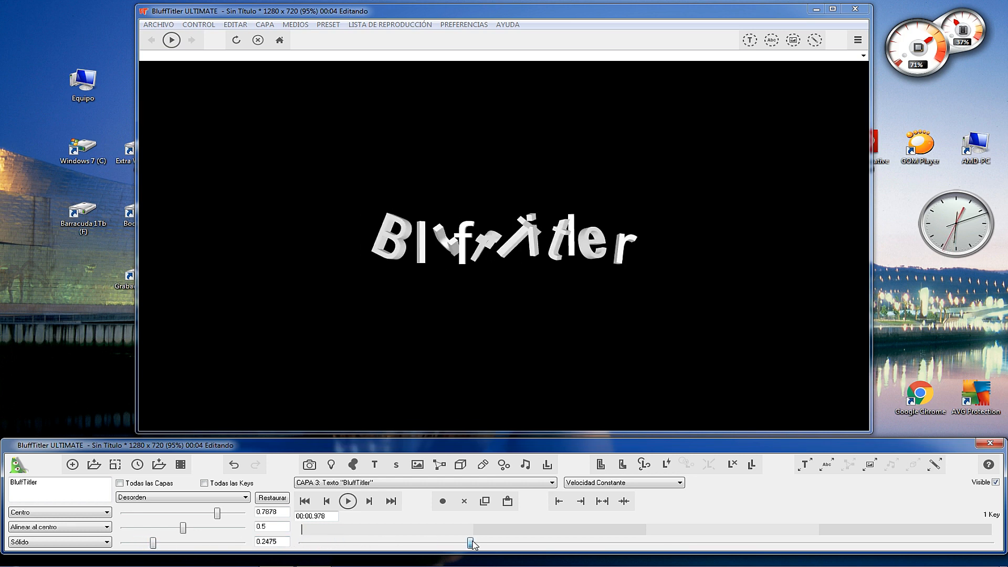
pyautogui.moveTo(820, 514); pyautogui.dragTo(991, 513)
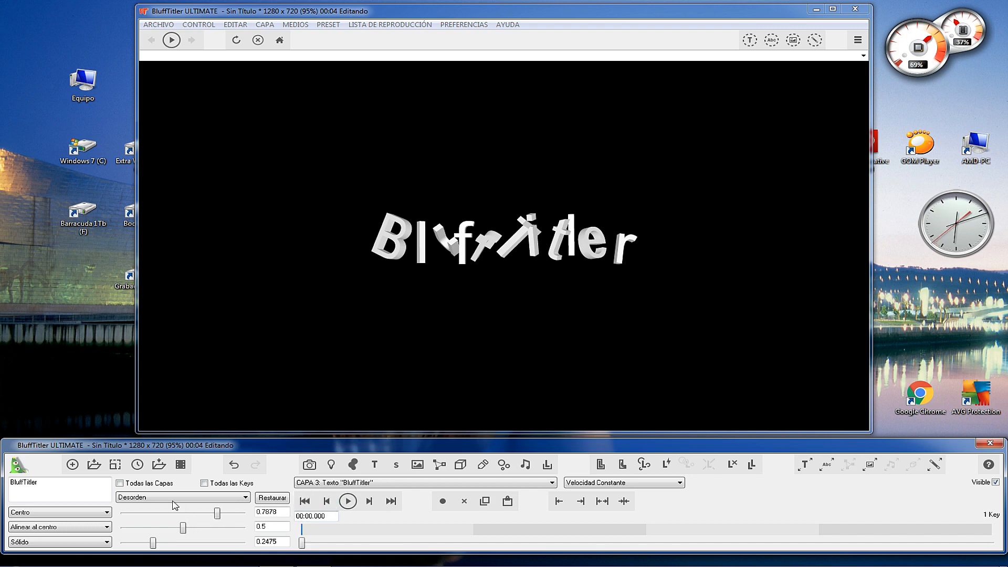
pyautogui.click(269, 499)
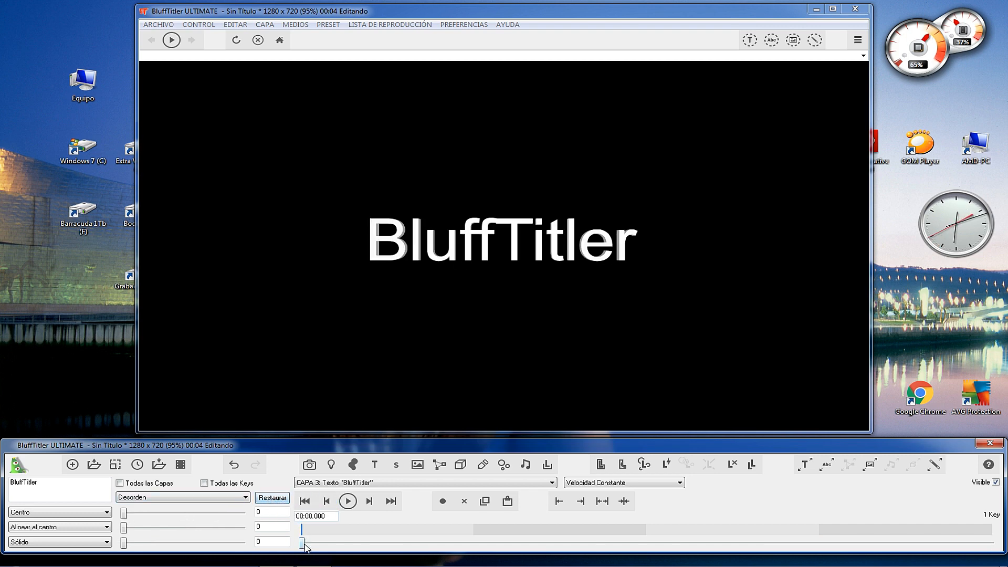
# Key the Desorden values at about 0.84, 0.70 and 0.90 at 00:04.000, play from the start and restore the defaults.
pyautogui.moveTo(718, 519); pyautogui.dragTo(824, 528)
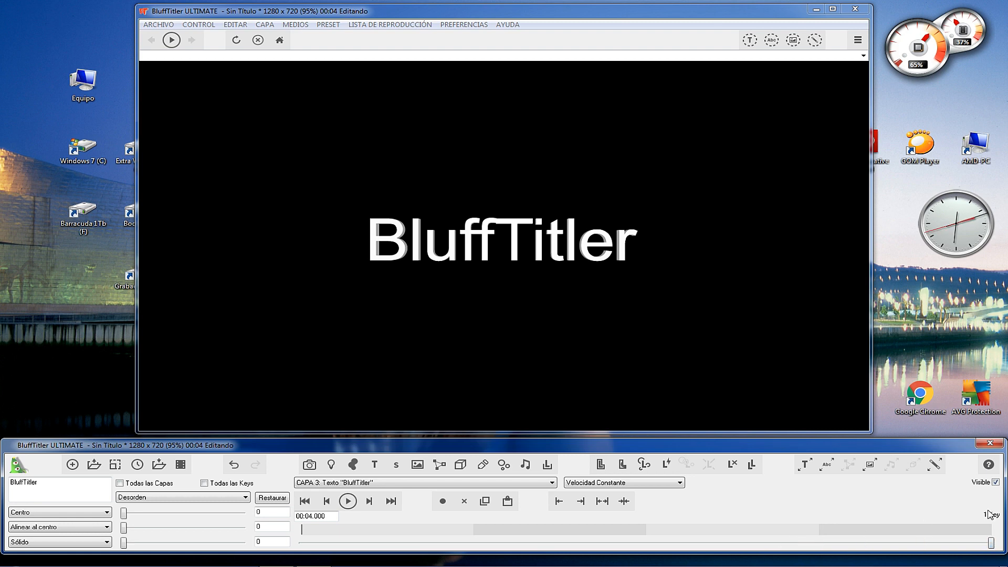
pyautogui.moveTo(125, 530); pyautogui.dragTo(208, 518)
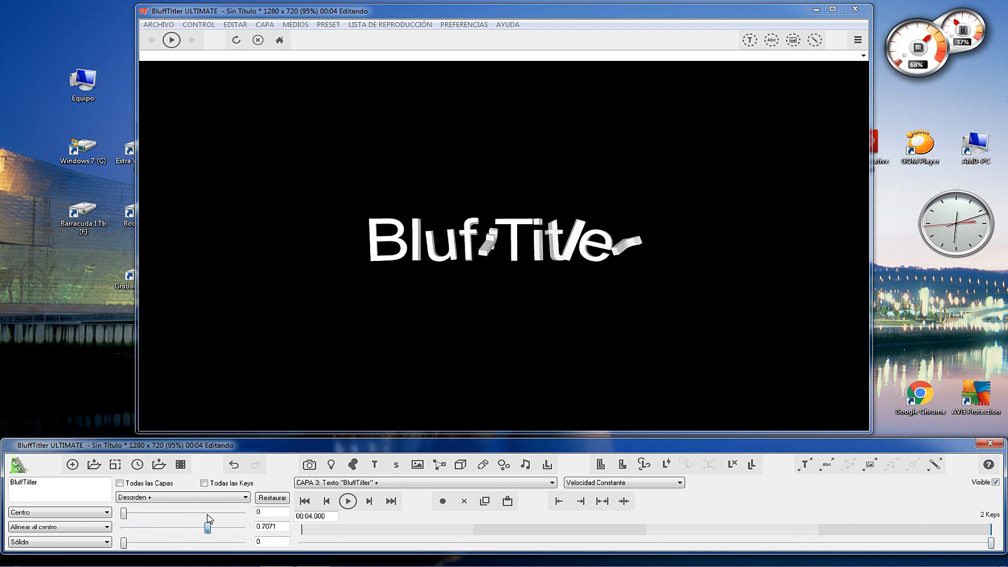
pyautogui.moveTo(125, 515); pyautogui.dragTo(223, 514)
pyautogui.moveTo(124, 543); pyautogui.dragTo(233, 545)
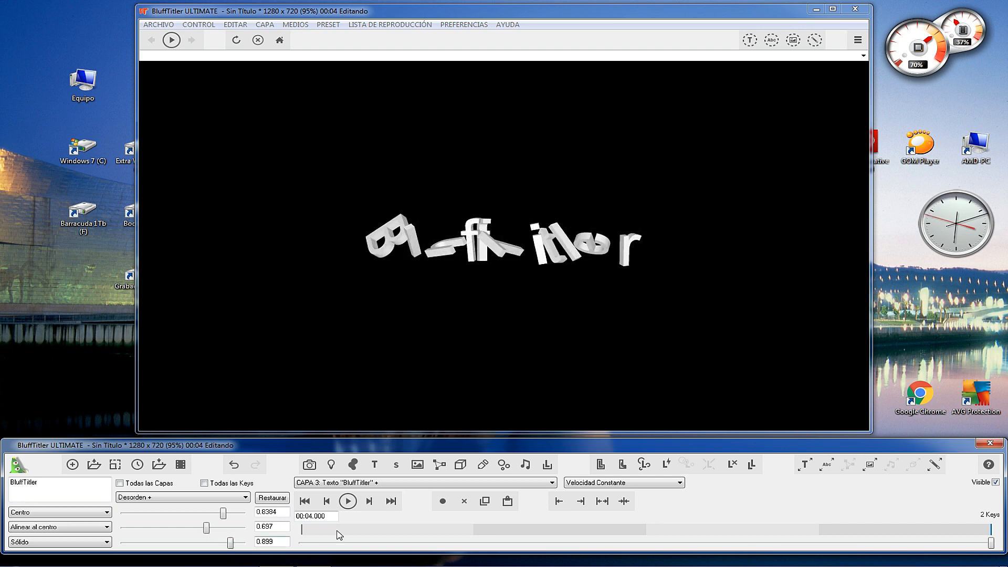
pyautogui.click(304, 501)
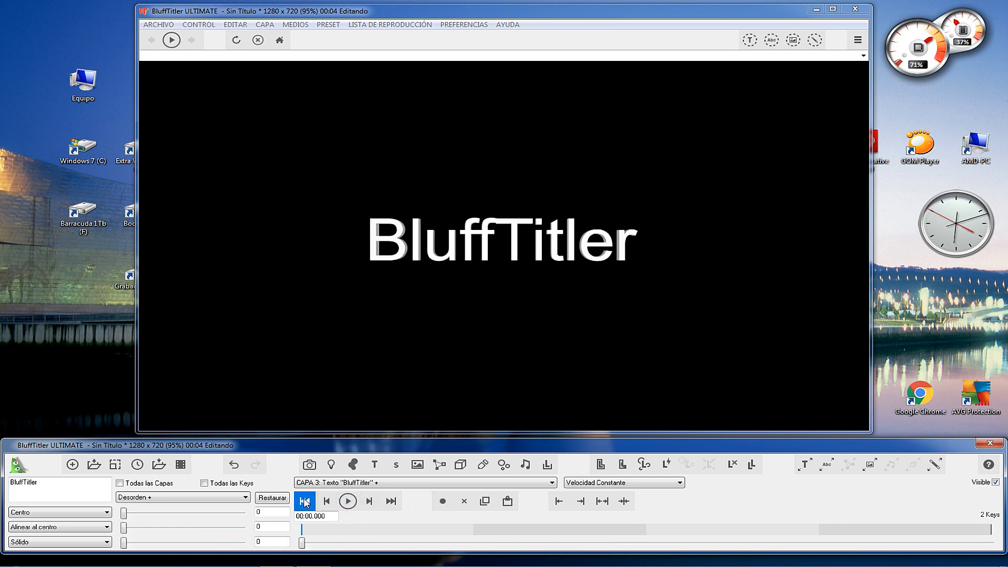
pyautogui.click(348, 501)
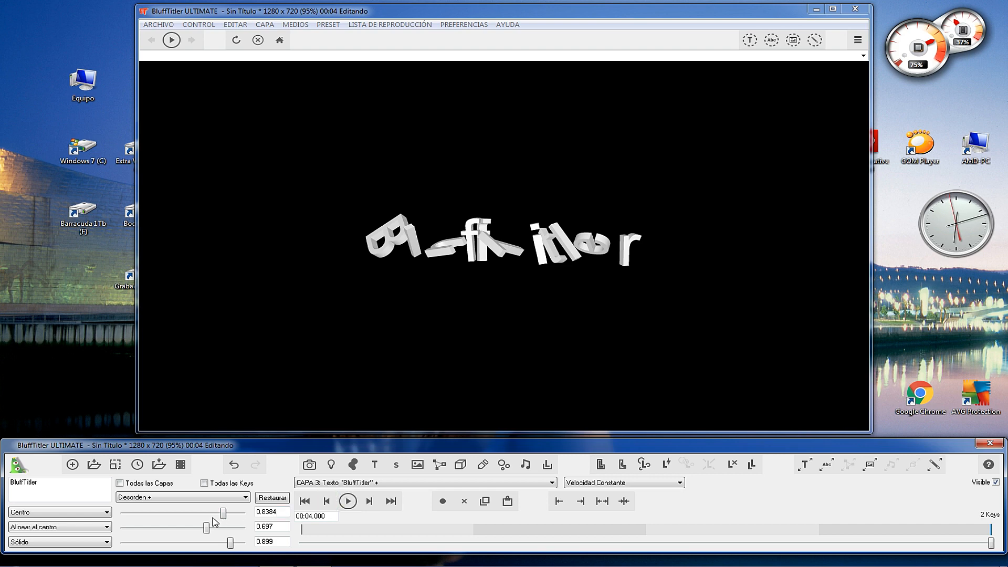
pyautogui.click(270, 499)
# Key the BluffTitler text's Explosión values at about 98.99 and 91.41 at 00:03.220 and scrub back through the animation.
pyautogui.click(203, 499)
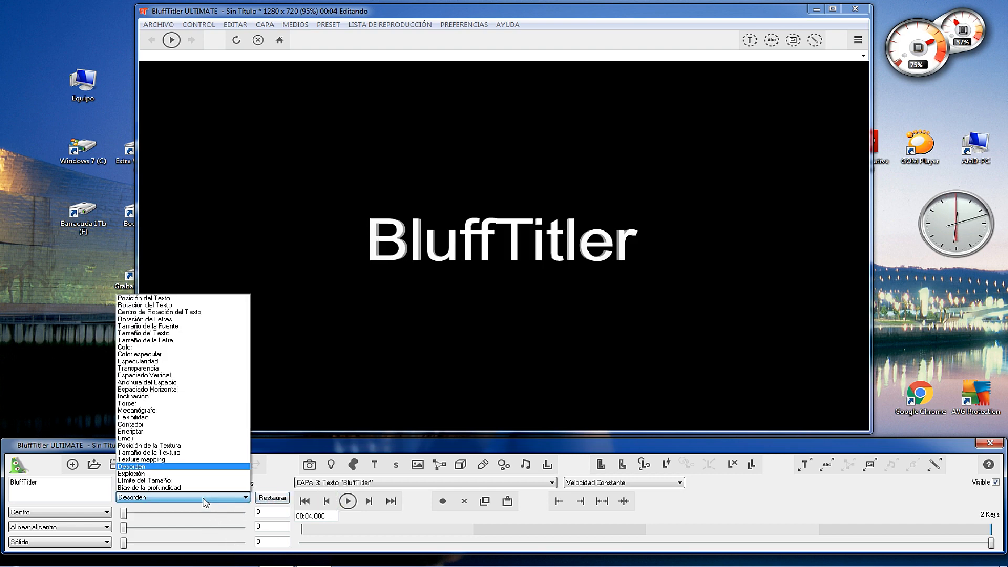
pyautogui.click(144, 474)
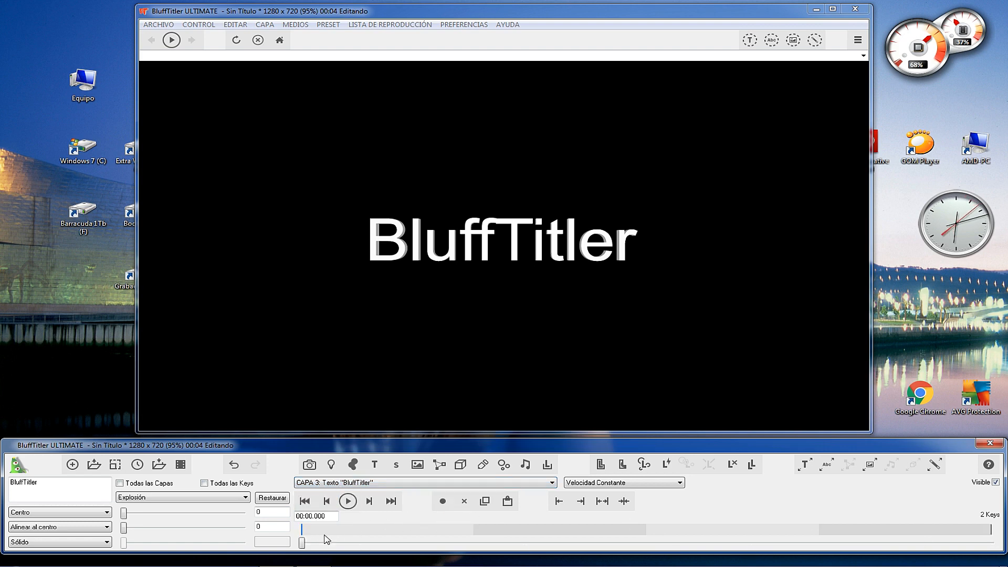
pyautogui.moveTo(677, 526); pyautogui.dragTo(850, 527)
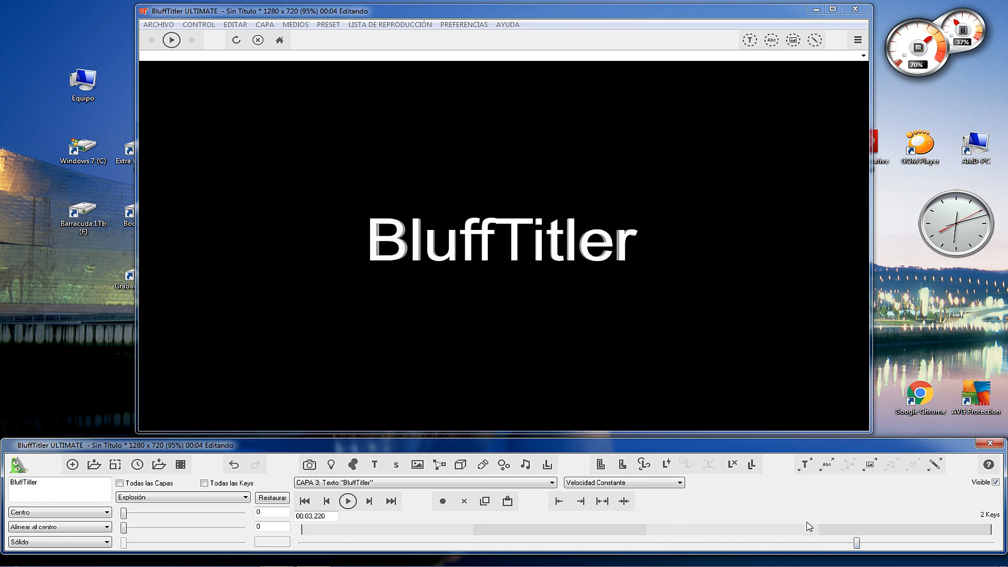
pyautogui.moveTo(128, 515); pyautogui.dragTo(242, 514)
pyautogui.moveTo(125, 527); pyautogui.dragTo(234, 534)
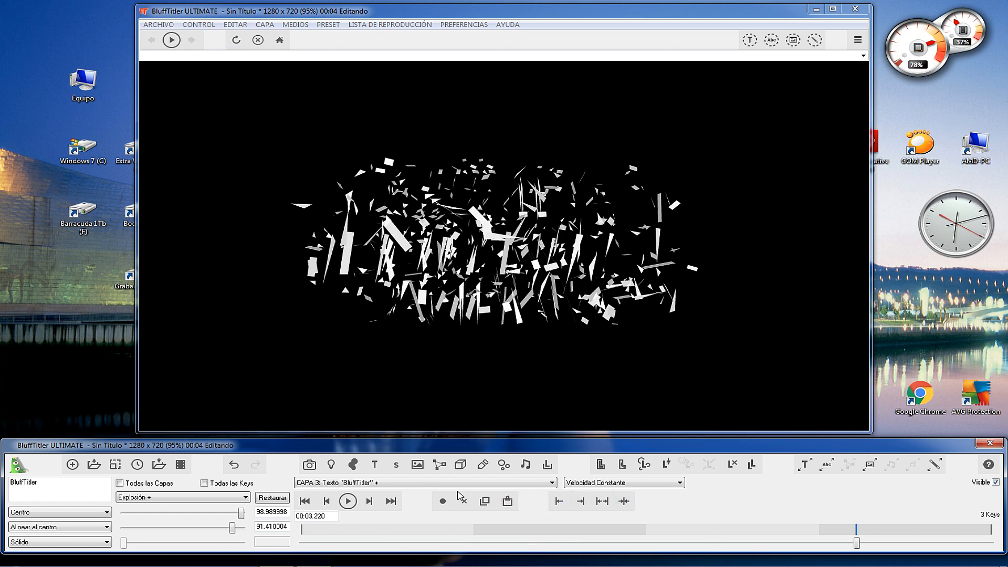
pyautogui.moveTo(857, 546); pyautogui.dragTo(681, 544)
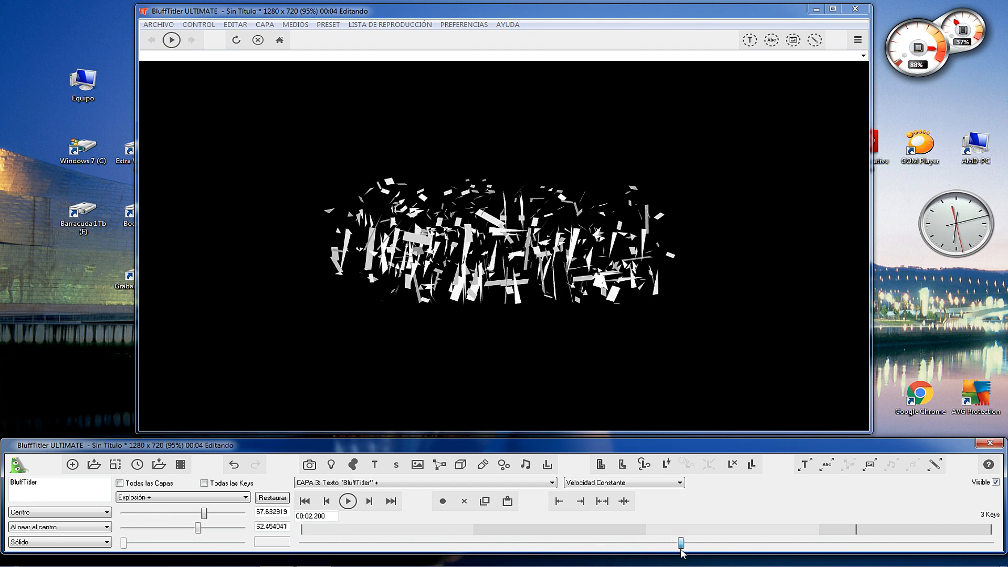
# Move the exploded text down to about -286 vertically at 00:02.204, key another downward move further along the timeline and scrub the fall.
pyautogui.click(245, 498)
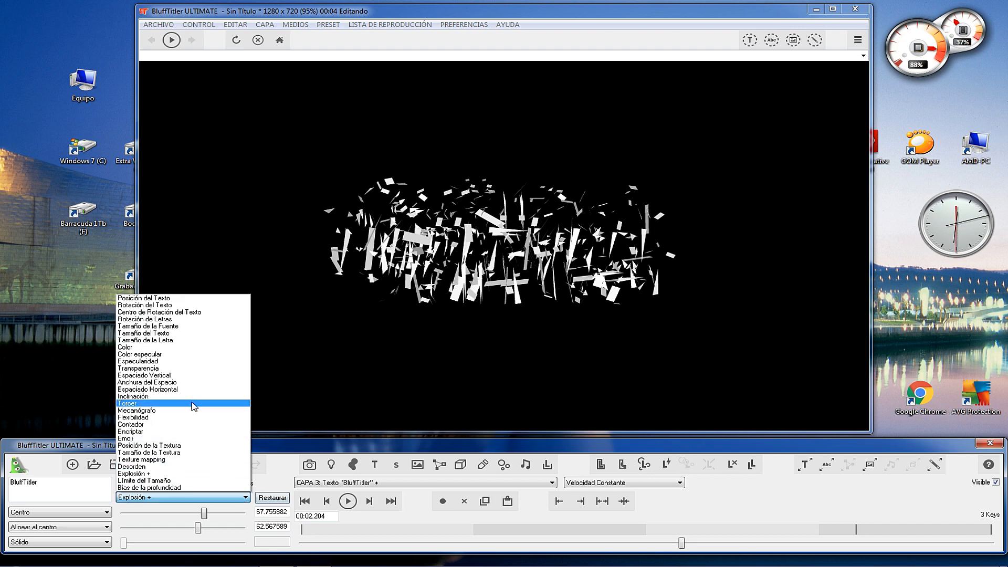
pyautogui.click(147, 297)
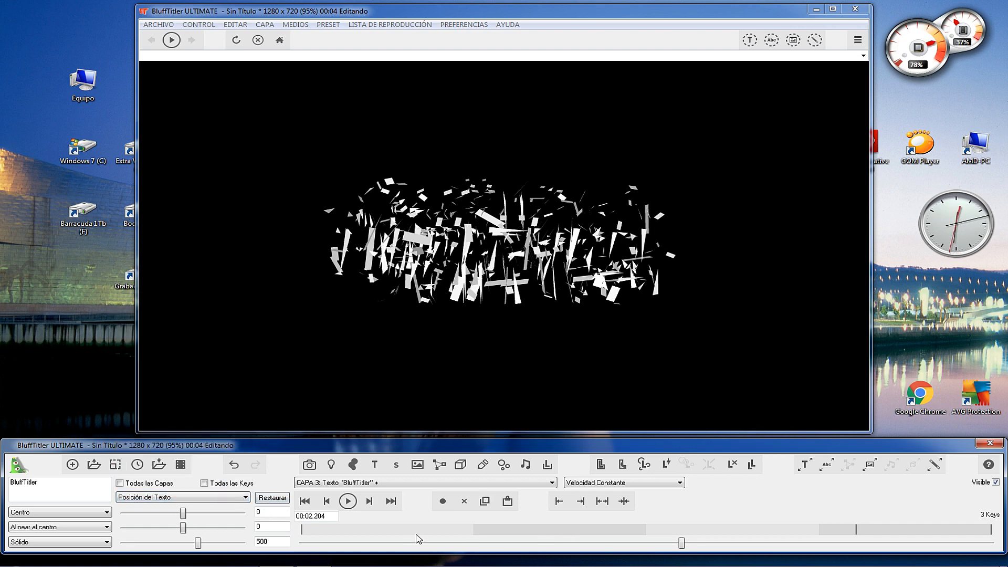
pyautogui.moveTo(561, 270); pyautogui.dragTo(560, 458)
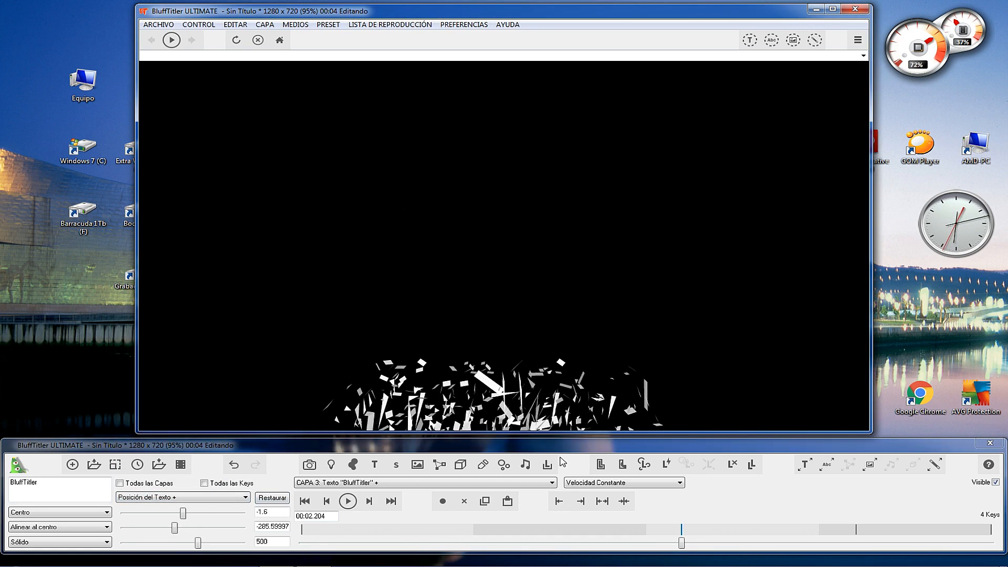
pyautogui.moveTo(682, 544); pyautogui.dragTo(750, 543)
pyautogui.moveTo(528, 276); pyautogui.dragTo(529, 432)
pyautogui.moveTo(751, 546); pyautogui.dragTo(366, 545)
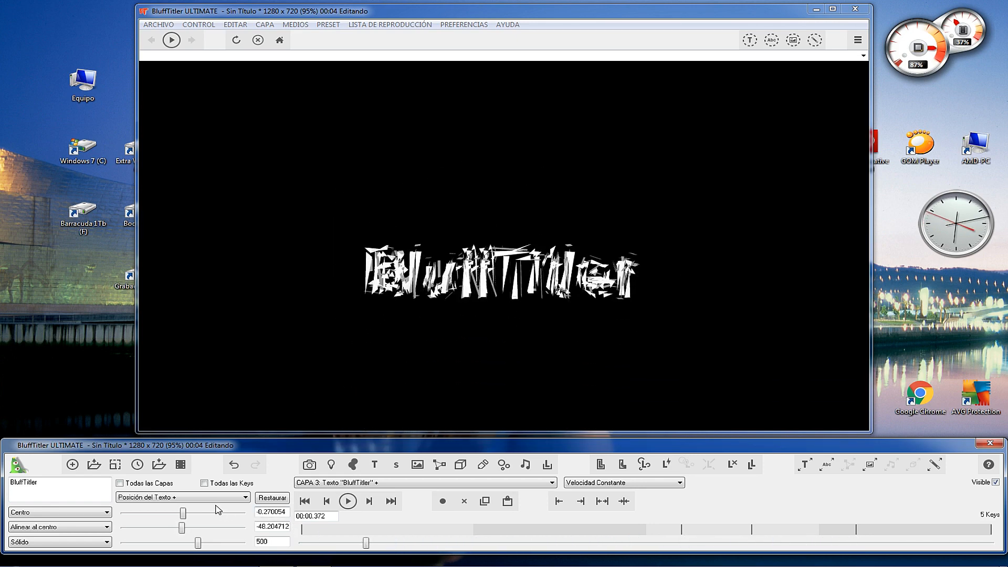
# Restore the default Posición del Texto and Explosión values of the text at 00:00.372.
pyautogui.click(266, 498)
pyautogui.click(185, 500)
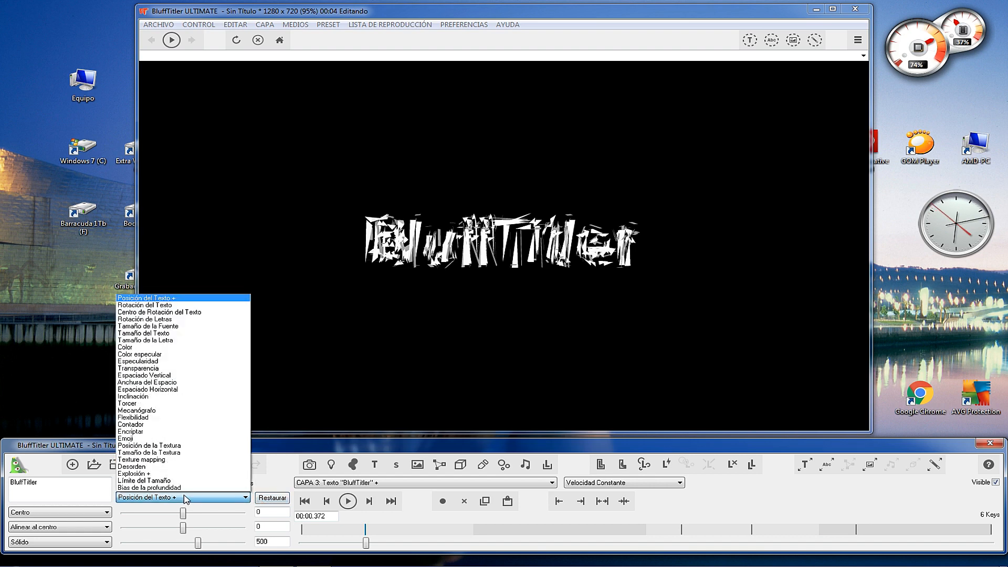
pyautogui.click(177, 486)
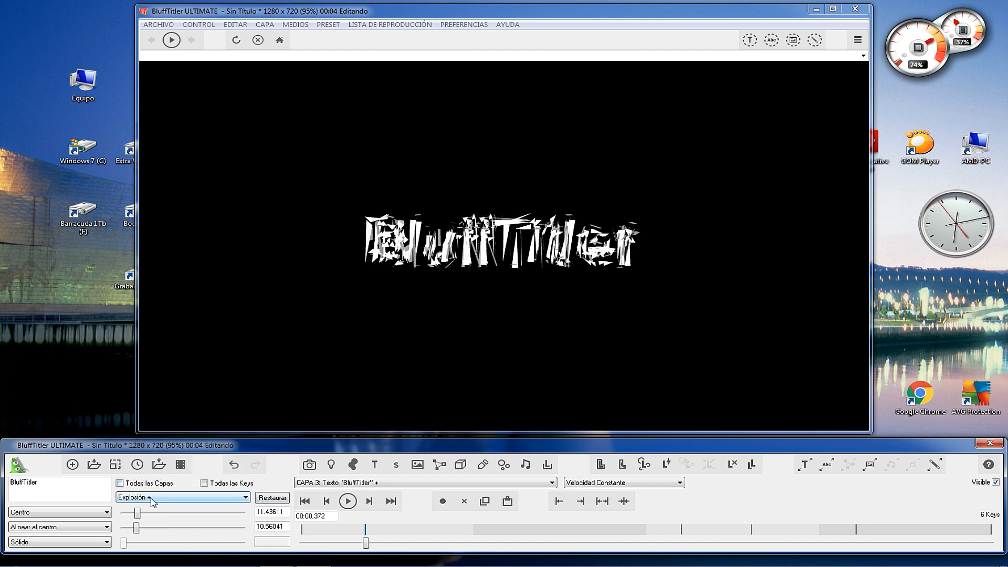
pyautogui.click(272, 498)
# Set the first Límite del Tamaño value of the BluffTitler text to about 510.1 for all keys, after trying 5.1.
pyautogui.click(203, 497)
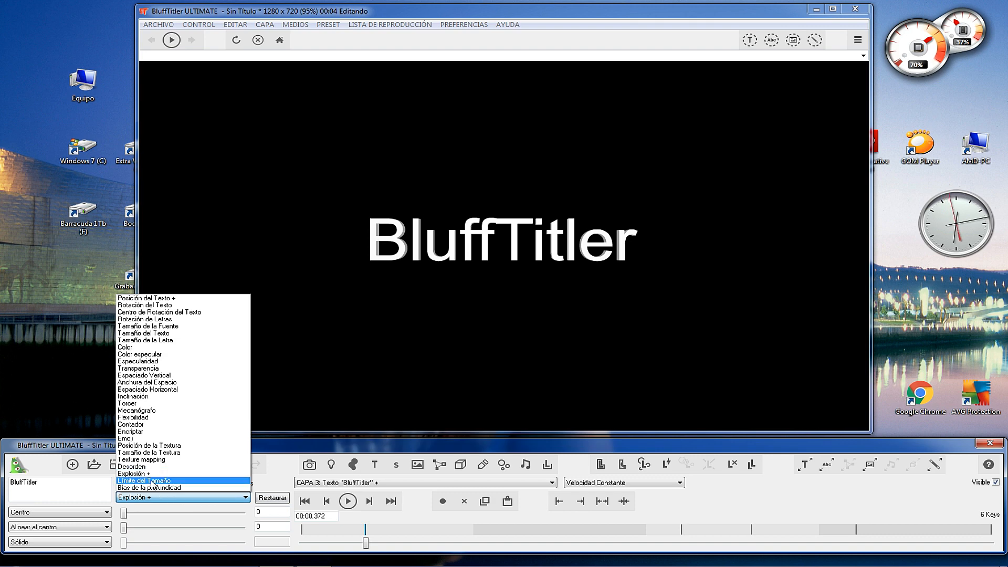
pyautogui.click(153, 481)
pyautogui.moveTo(123, 512)
pyautogui.mouseDown()
pyautogui.moveTo(158, 512)
pyautogui.moveTo(128, 516)
pyautogui.mouseUp()
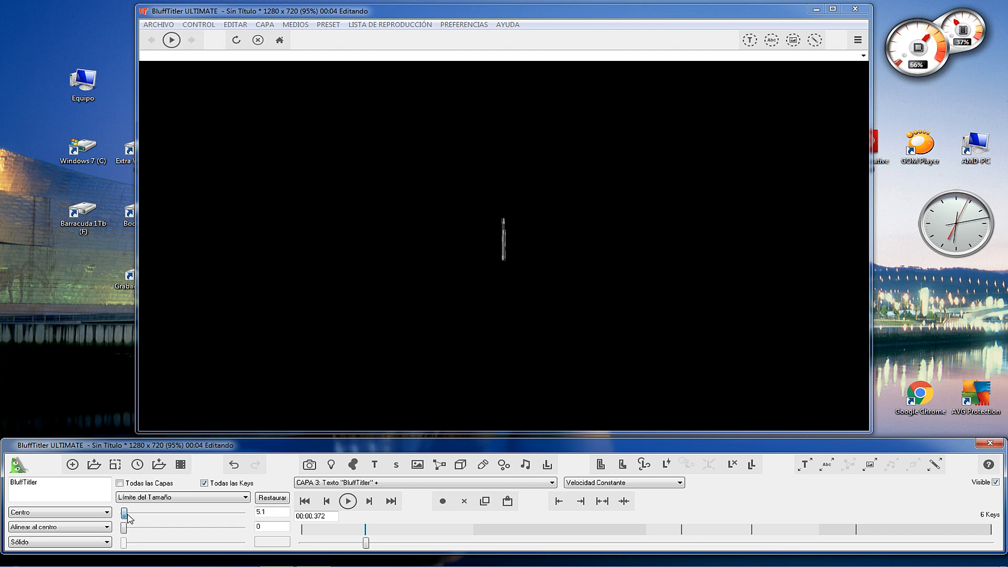
pyautogui.moveTo(366, 542); pyautogui.dragTo(308, 542)
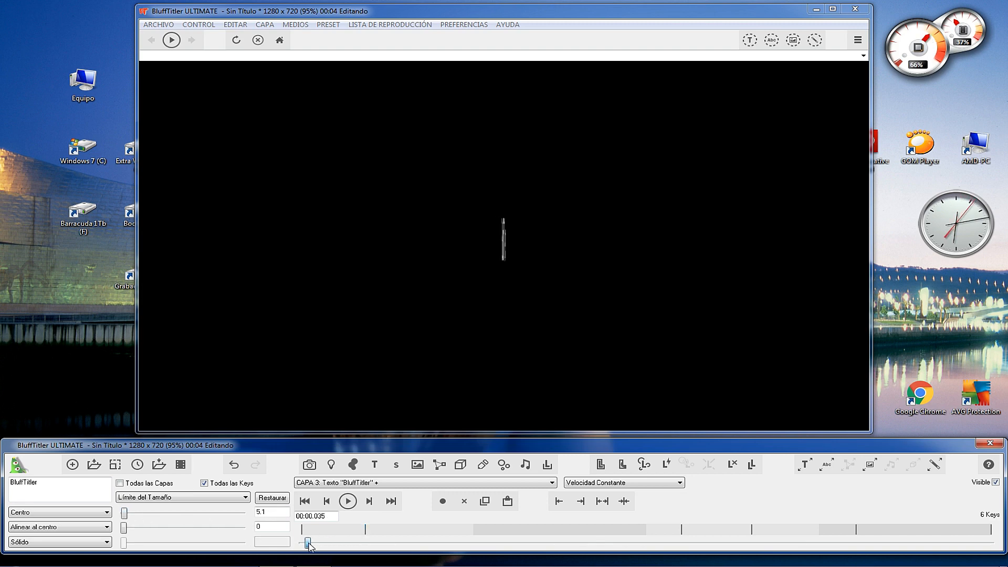
pyautogui.moveTo(127, 516); pyautogui.dragTo(181, 521)
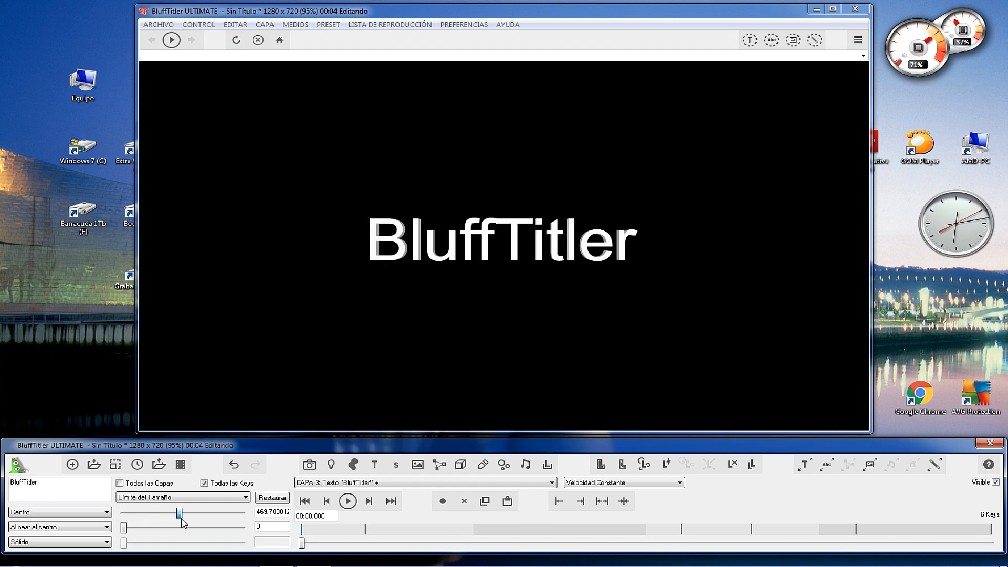
pyautogui.moveTo(329, 543); pyautogui.dragTo(302, 544)
# Try a Bias de la profundidad value of about -2.02 on the BluffTitler text and restore the default.
pyautogui.click(193, 498)
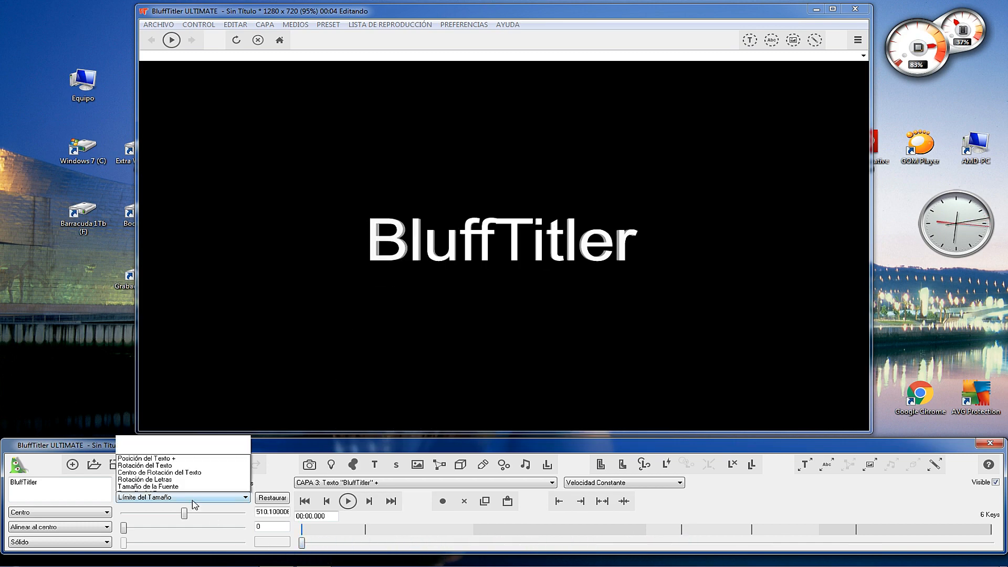
pyautogui.click(168, 489)
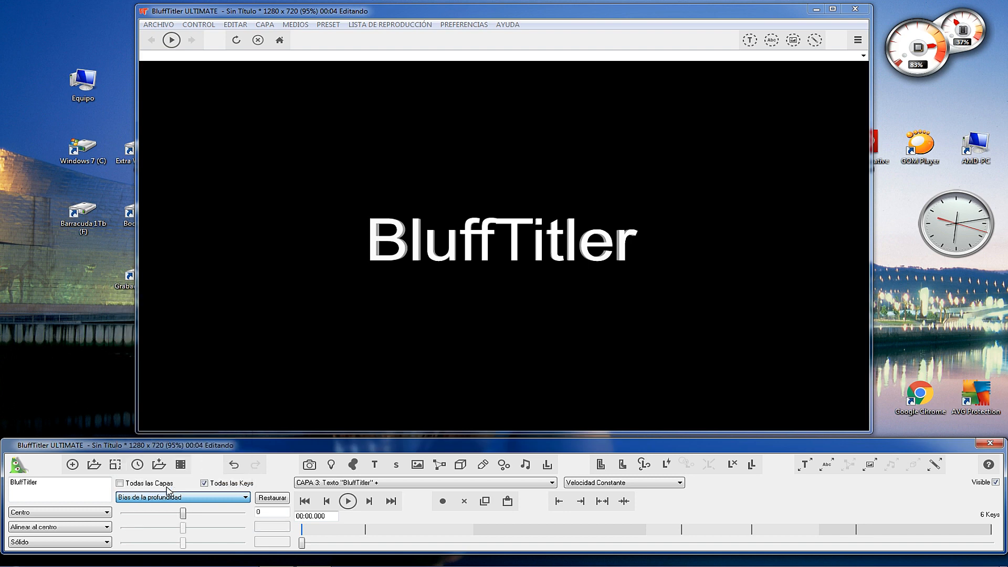
pyautogui.moveTo(168, 515)
pyautogui.mouseDown()
pyautogui.moveTo(136, 516)
pyautogui.moveTo(242, 516)
pyautogui.moveTo(135, 518)
pyautogui.moveTo(191, 517)
pyautogui.moveTo(176, 524)
pyautogui.mouseUp()
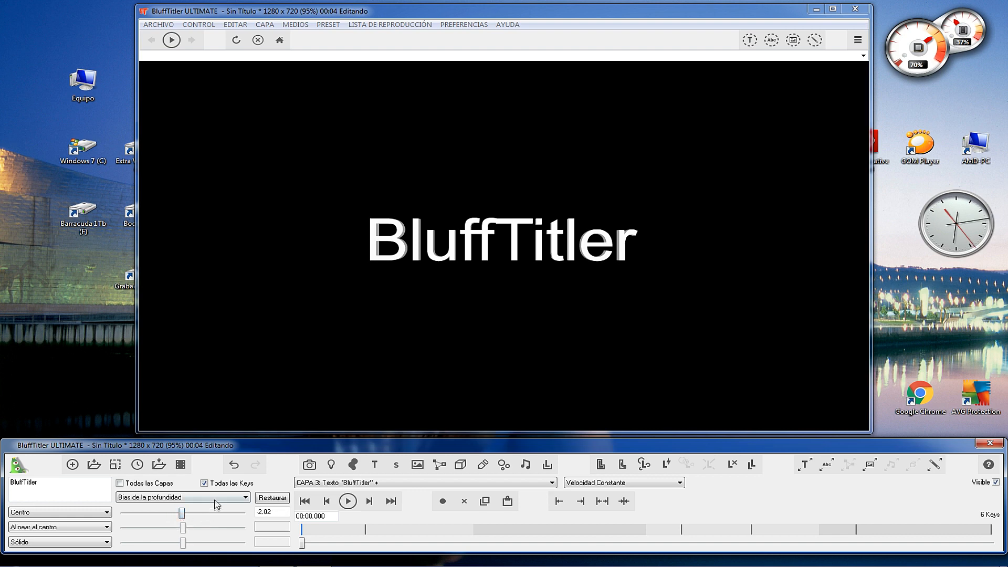
pyautogui.click(265, 500)
# Apply the Clouds01 image from the Textures folder as the first texture of the BluffTitler text.
pyautogui.click(870, 464)
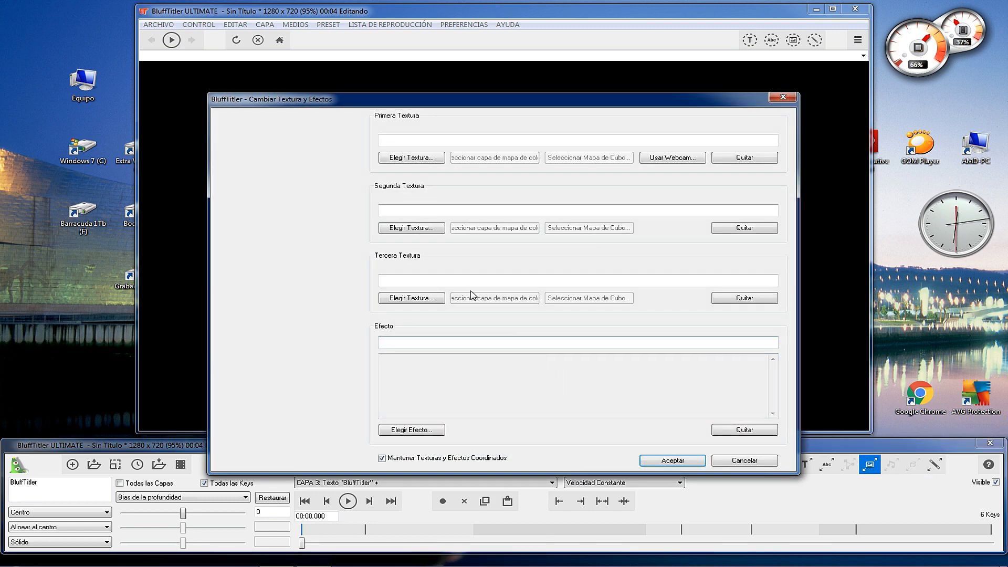
pyautogui.click(419, 161)
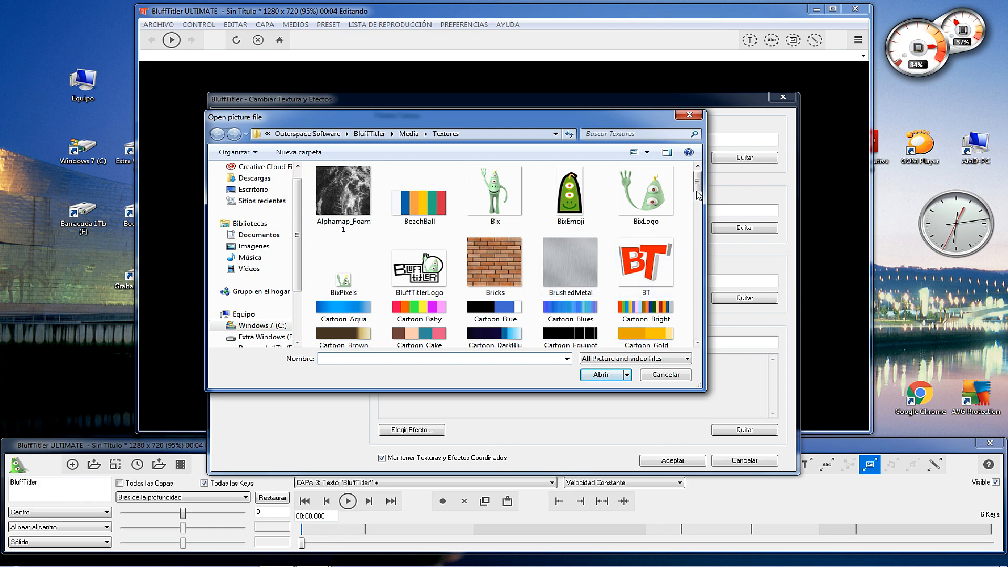
pyautogui.moveTo(697, 183); pyautogui.dragTo(699, 223)
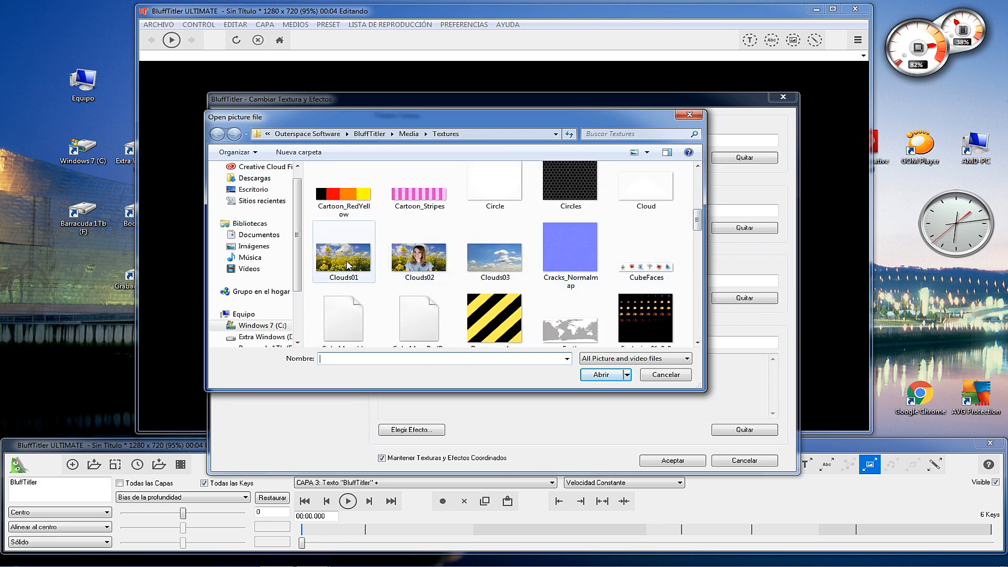
pyautogui.doubleClick(343, 257)
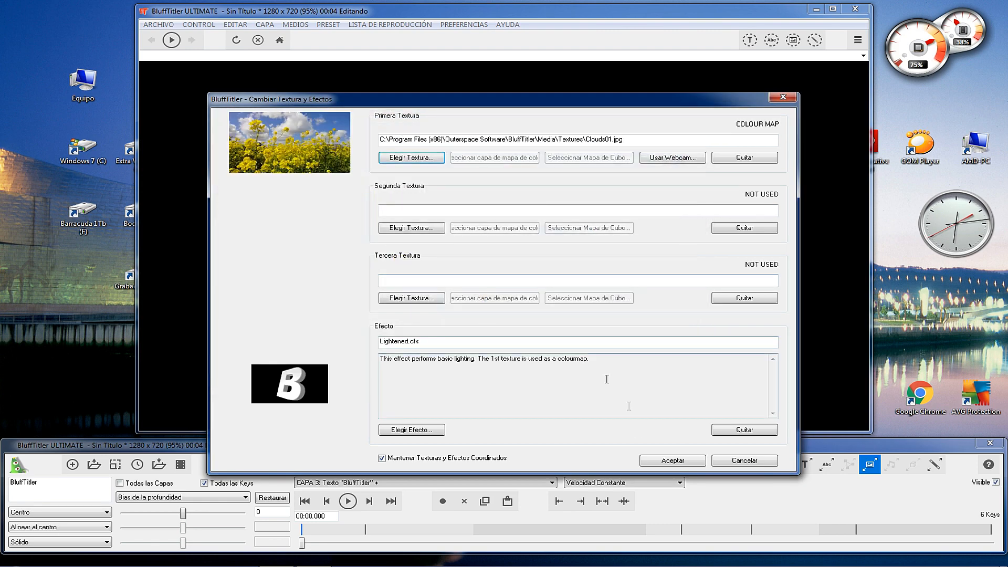
pyautogui.click(663, 461)
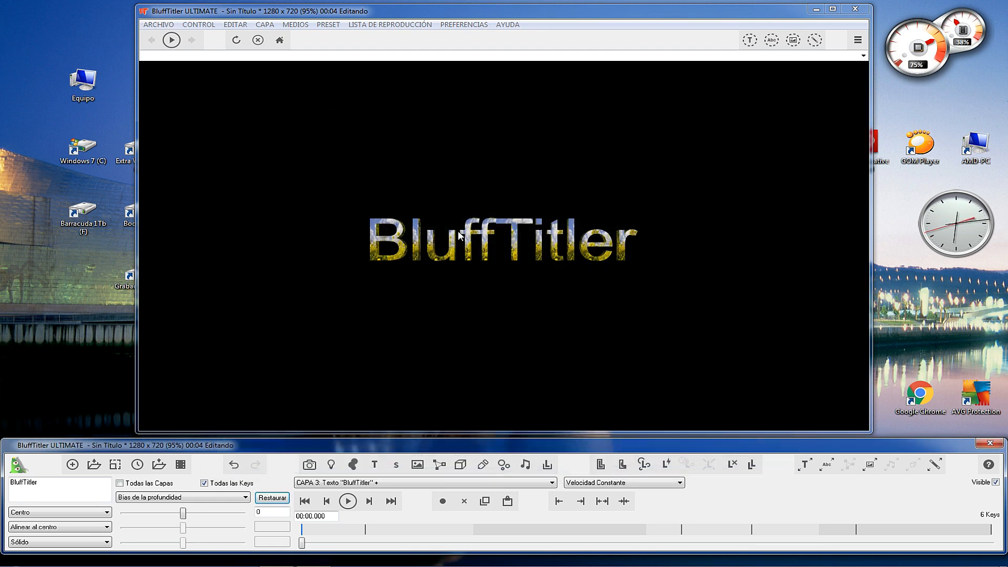
# Move the BluffTitler text closer by setting its Posición del Texto to about 4.8, 0.8 and 212.
pyautogui.click(225, 498)
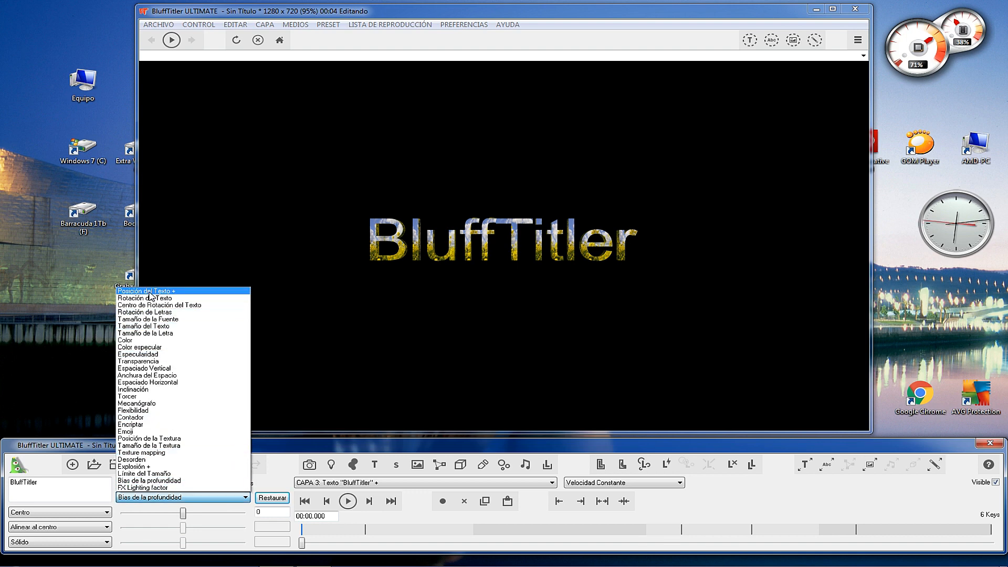
pyautogui.click(151, 292)
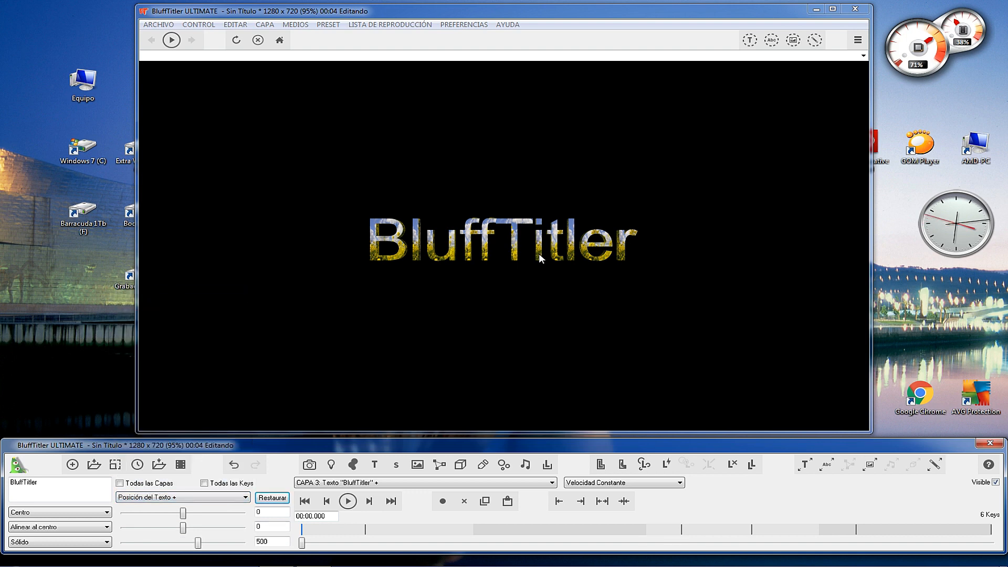
pyautogui.scroll(-2, 538, 253)
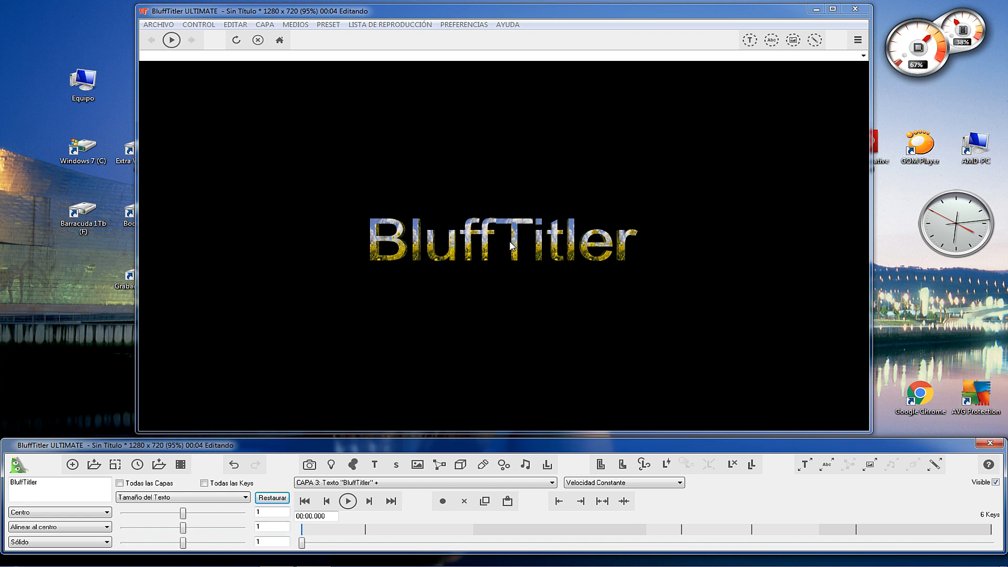
pyautogui.scroll(1, 512, 245)
pyautogui.click(231, 497)
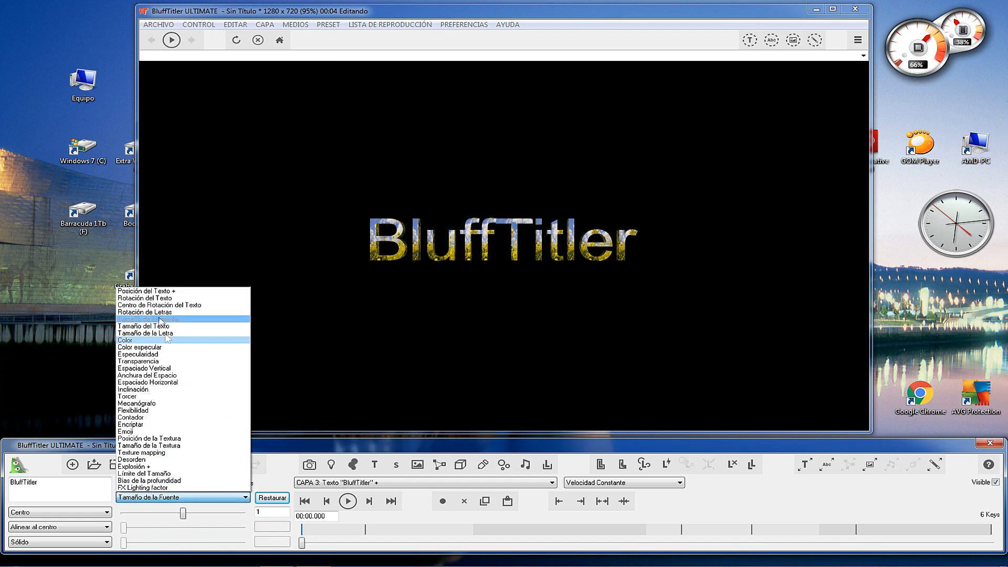
pyautogui.click(148, 291)
pyautogui.scroll(-4, 506, 333)
pyautogui.scroll(9, 506, 333)
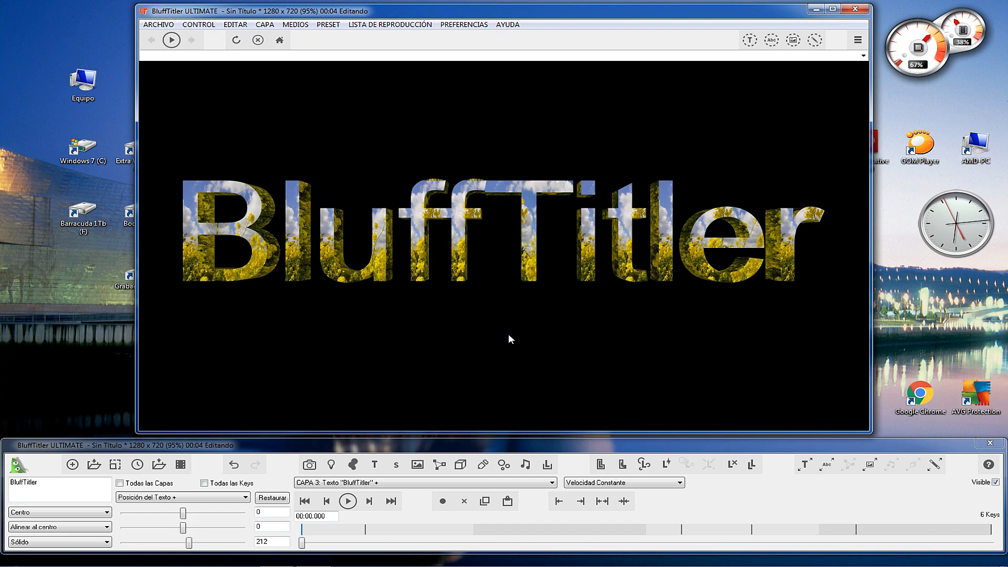
pyautogui.moveTo(455, 250)
pyautogui.mouseDown()
pyautogui.moveTo(467, 245)
pyautogui.moveTo(461, 251)
pyautogui.mouseUp()
# Shift the texture on the BluffTitler text by setting Posición de la Textura to about 0.5856 and 0.0202 for all keys.
pyautogui.click(228, 498)
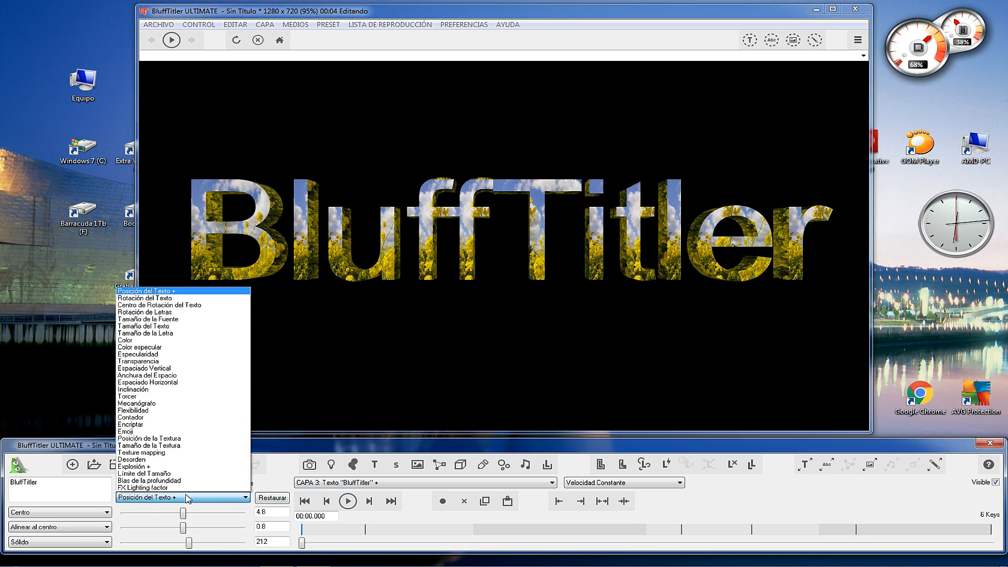
pyautogui.click(180, 438)
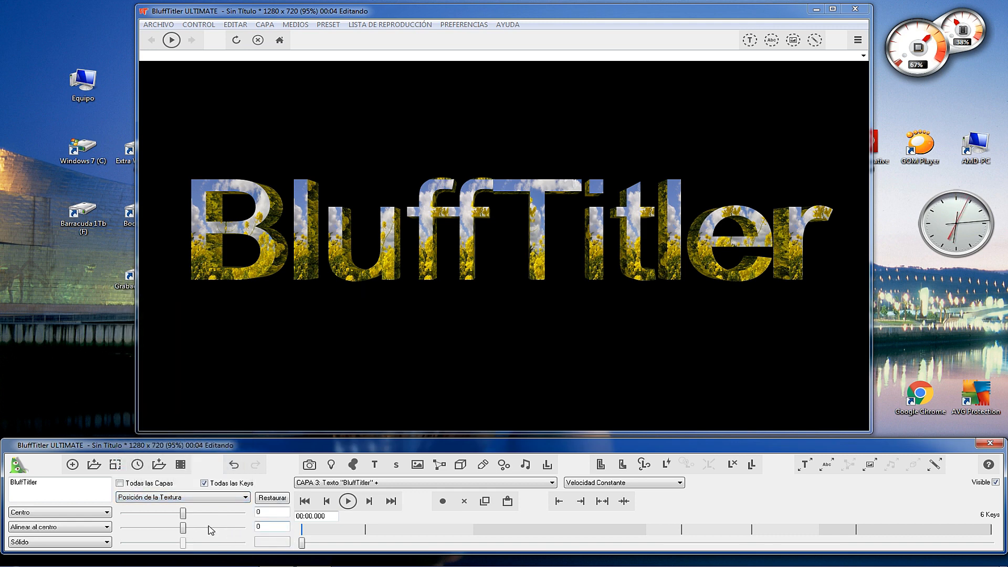
pyautogui.moveTo(184, 517)
pyautogui.mouseDown()
pyautogui.moveTo(232, 515)
pyautogui.moveTo(199, 519)
pyautogui.moveTo(190, 530)
pyautogui.moveTo(219, 531)
pyautogui.moveTo(195, 532)
pyautogui.mouseUp()
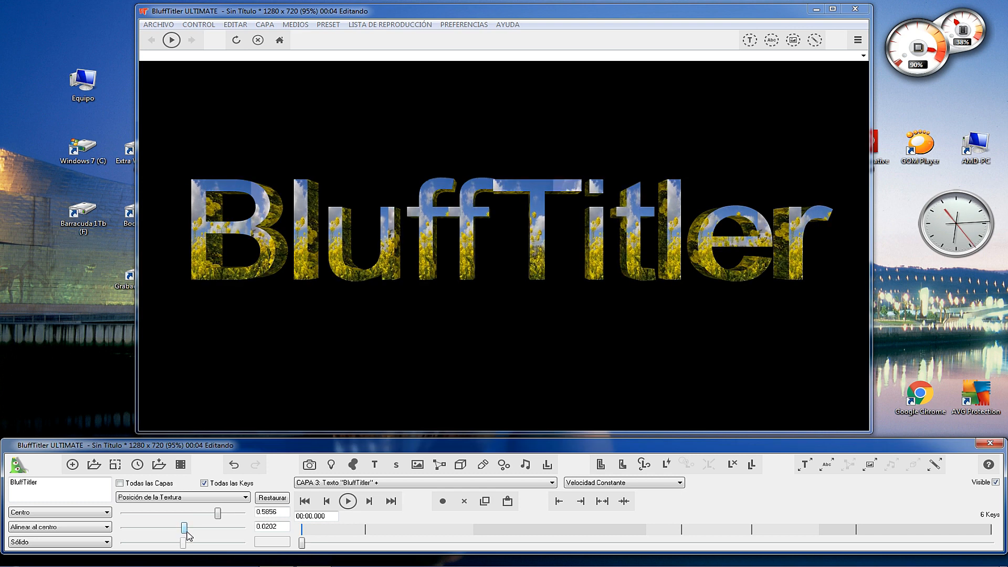
# Vary the texture scale on the BluffTitler text, ending with Tamaño de la Textura at about 0.9696 and 1.0202.
pyautogui.click(234, 499)
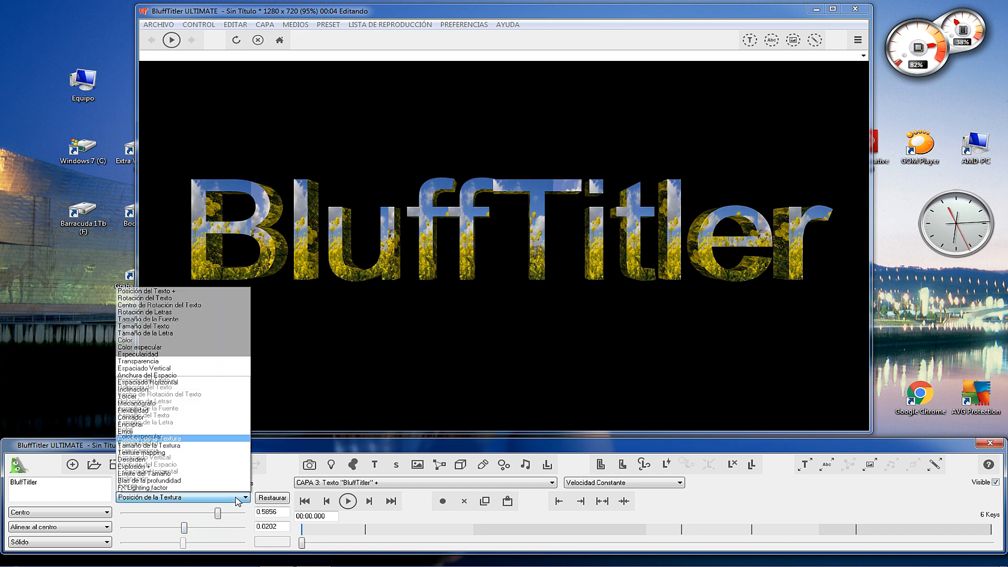
pyautogui.click(181, 445)
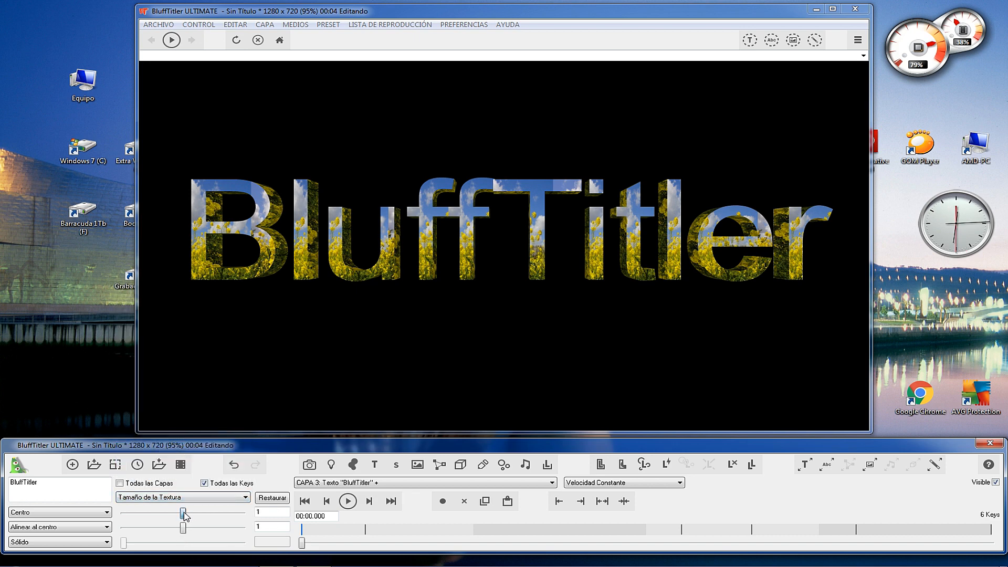
pyautogui.moveTo(207, 517); pyautogui.dragTo(140, 528)
pyautogui.moveTo(224, 515); pyautogui.dragTo(184, 534)
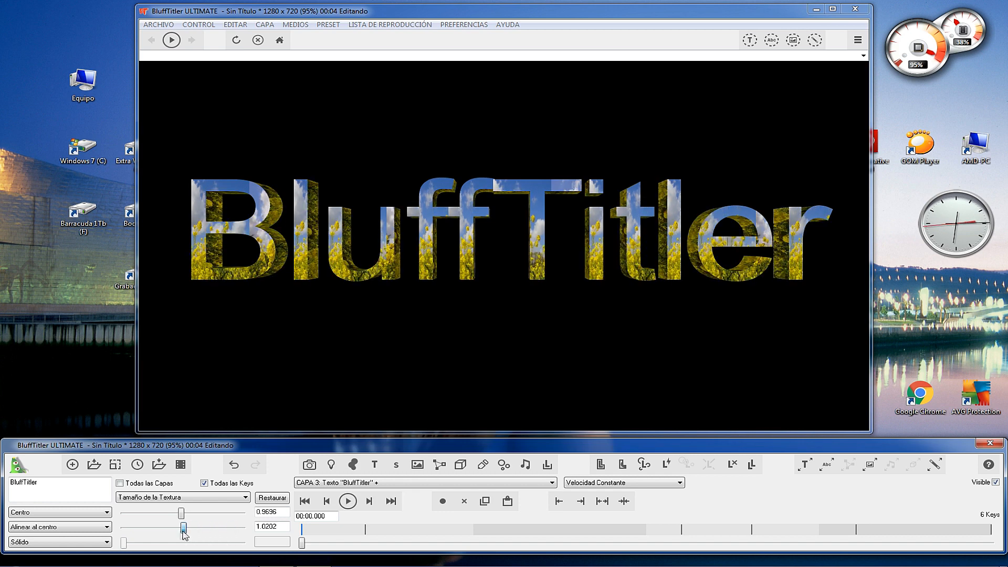
# Try Texture mapping value 1 on the BluffTitler text and return it to 0.
pyautogui.click(186, 500)
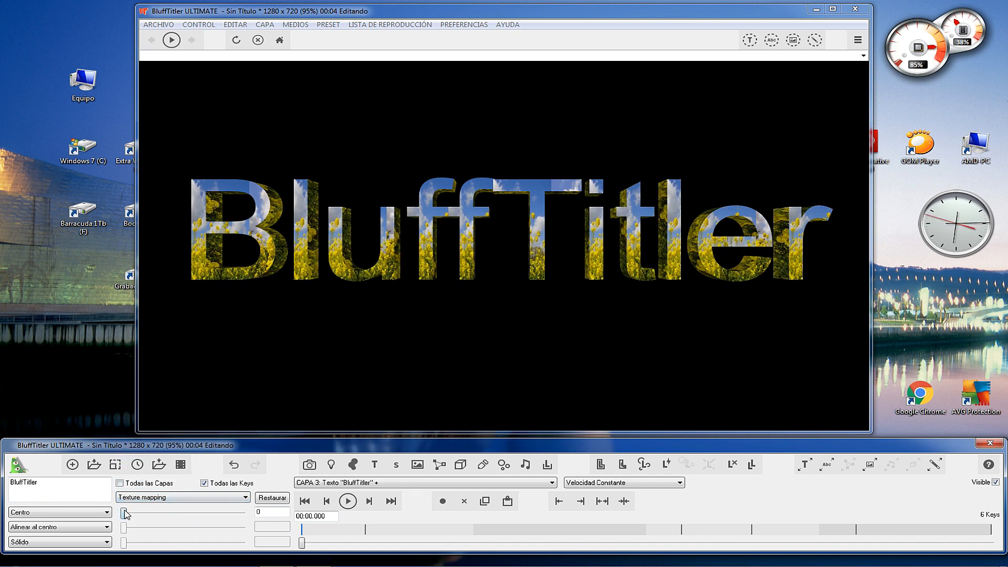
pyautogui.moveTo(138, 513); pyautogui.dragTo(208, 516)
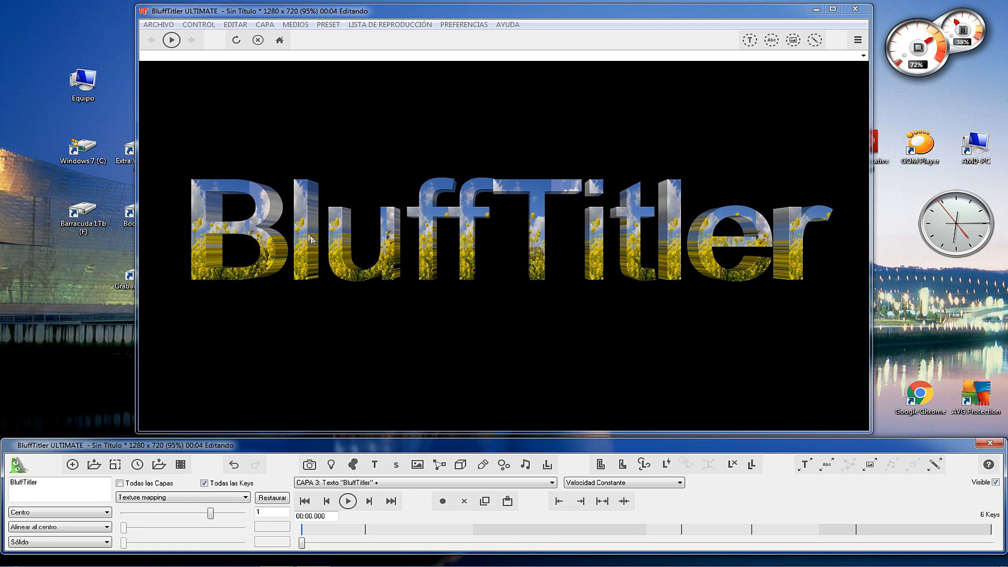
pyautogui.moveTo(213, 514); pyautogui.dragTo(166, 516)
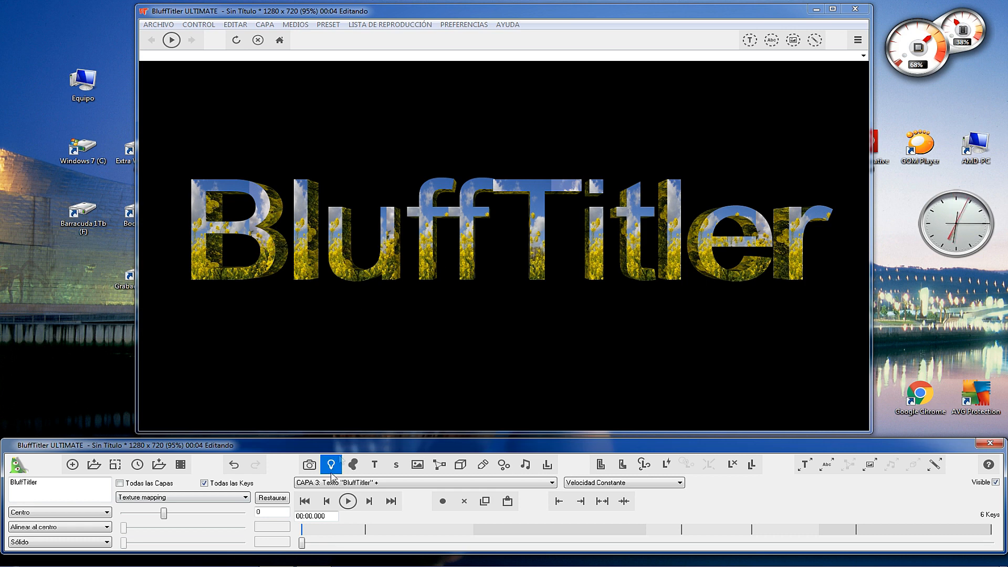
# Set the first Rotación de Letras value of the BluffTitler text to about -3.74, after viewing Rotación del Texto.
pyautogui.click(200, 499)
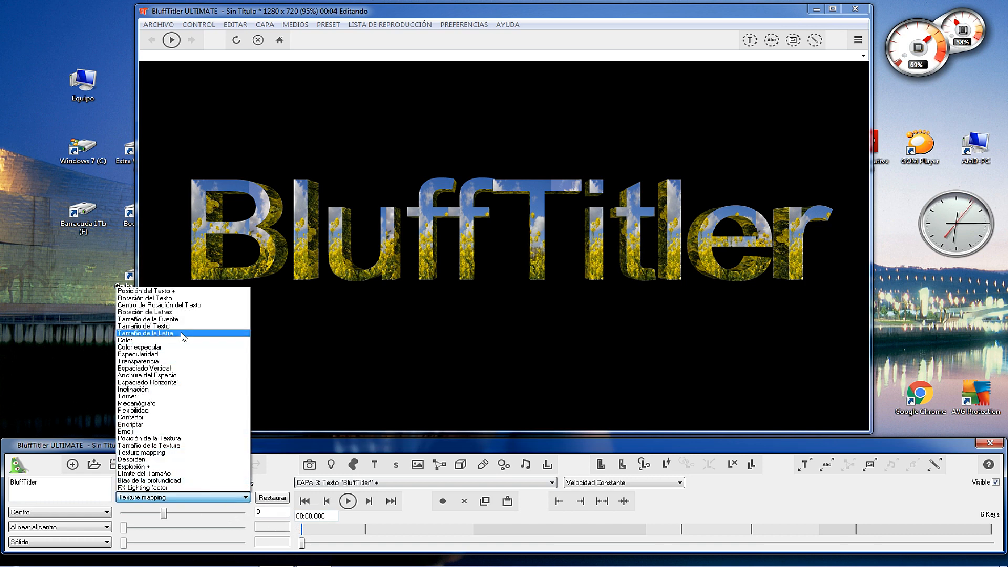
pyautogui.click(145, 298)
pyautogui.moveTo(182, 515); pyautogui.dragTo(182, 517)
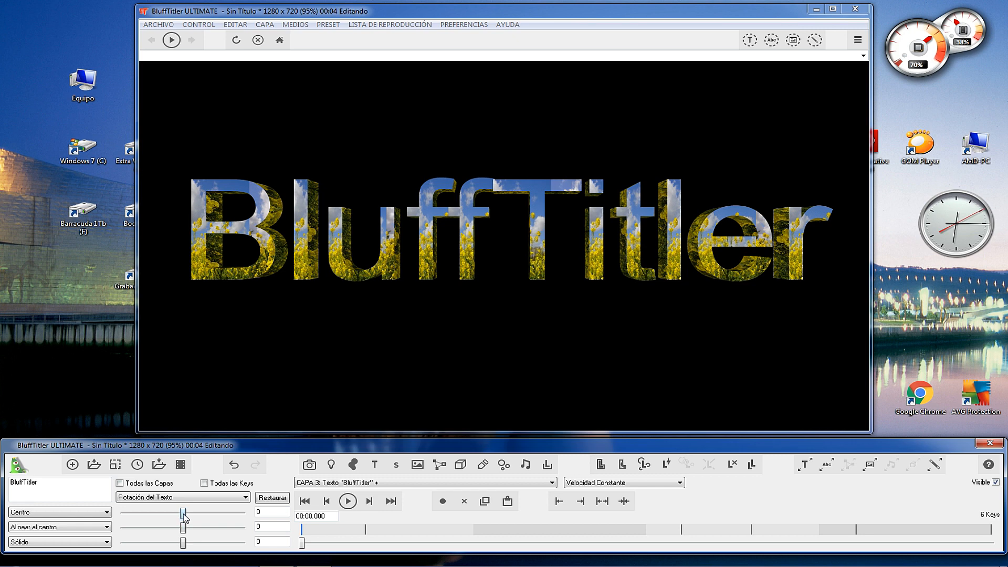
pyautogui.click(210, 498)
pyautogui.click(151, 313)
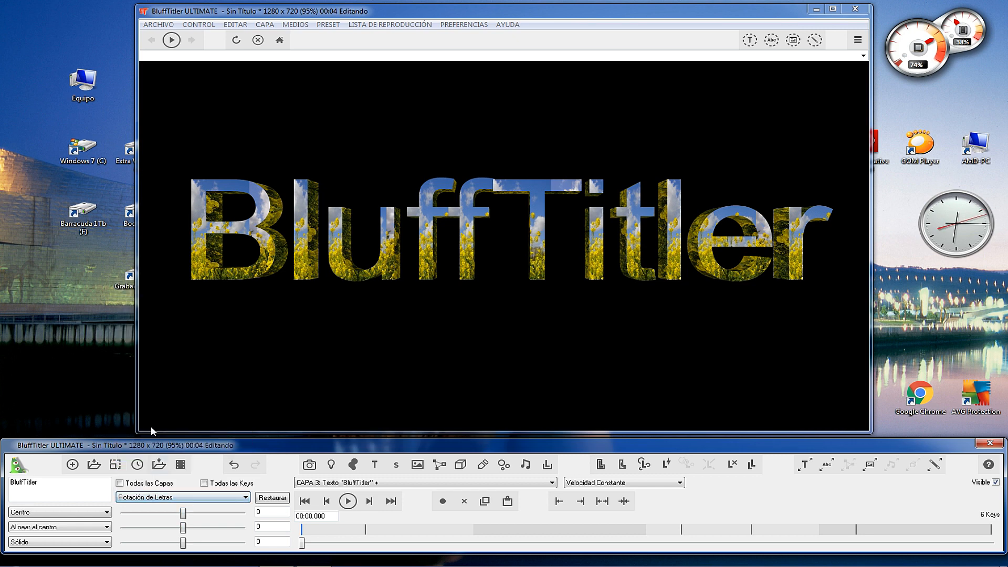
pyautogui.moveTo(184, 516)
pyautogui.mouseDown()
pyautogui.moveTo(209, 516)
pyautogui.moveTo(174, 518)
pyautogui.moveTo(193, 519)
pyautogui.moveTo(183, 527)
pyautogui.mouseUp()
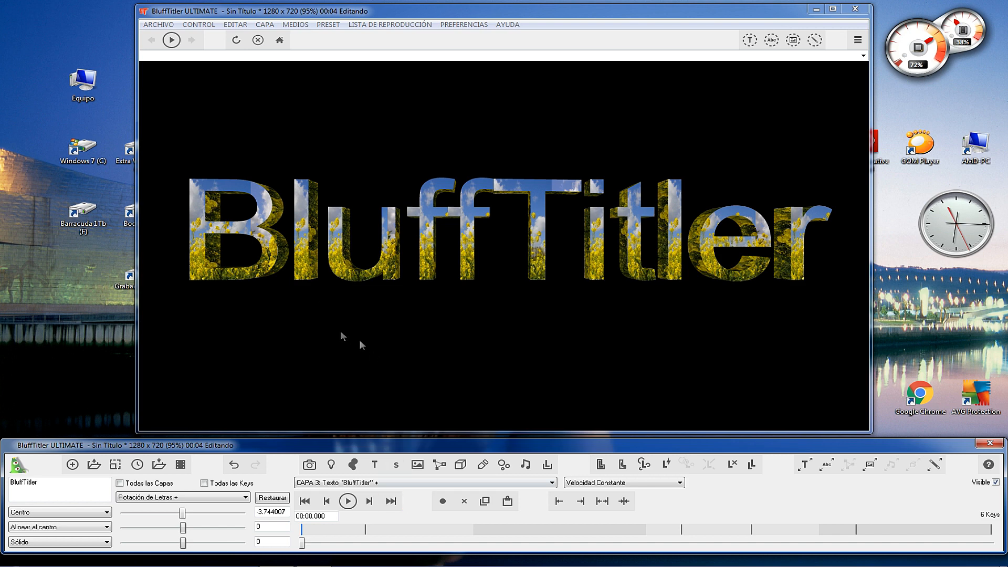
# Open the LightBeams3 show from the Light folder under Shows without saving the current show, and play it.
pyautogui.click(152, 25)
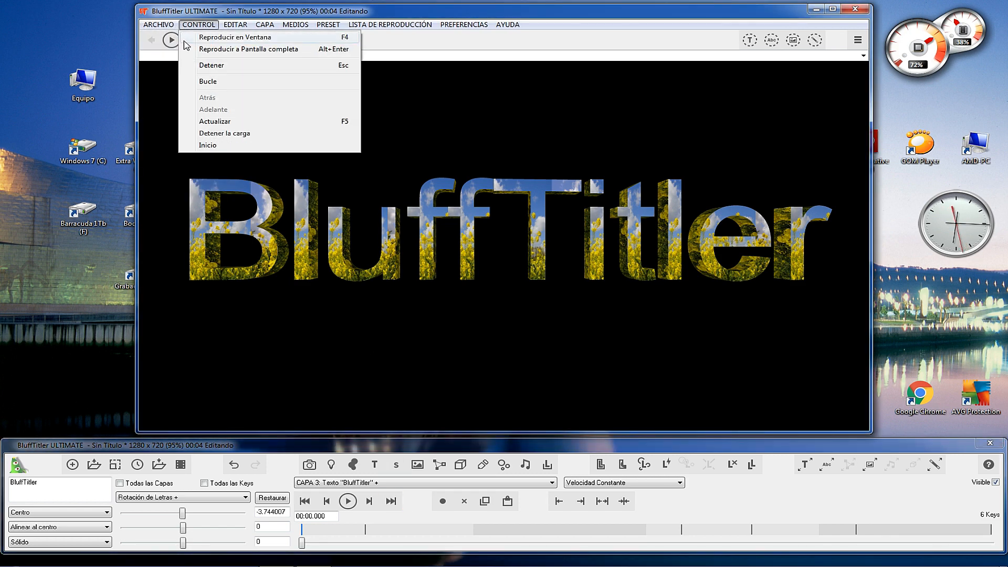
pyautogui.click(174, 48)
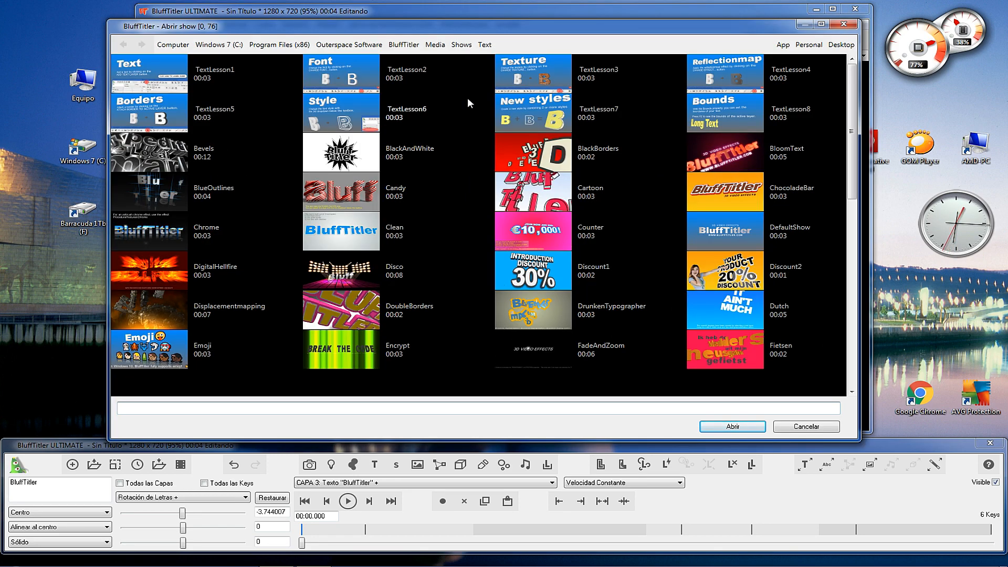
pyautogui.click(462, 45)
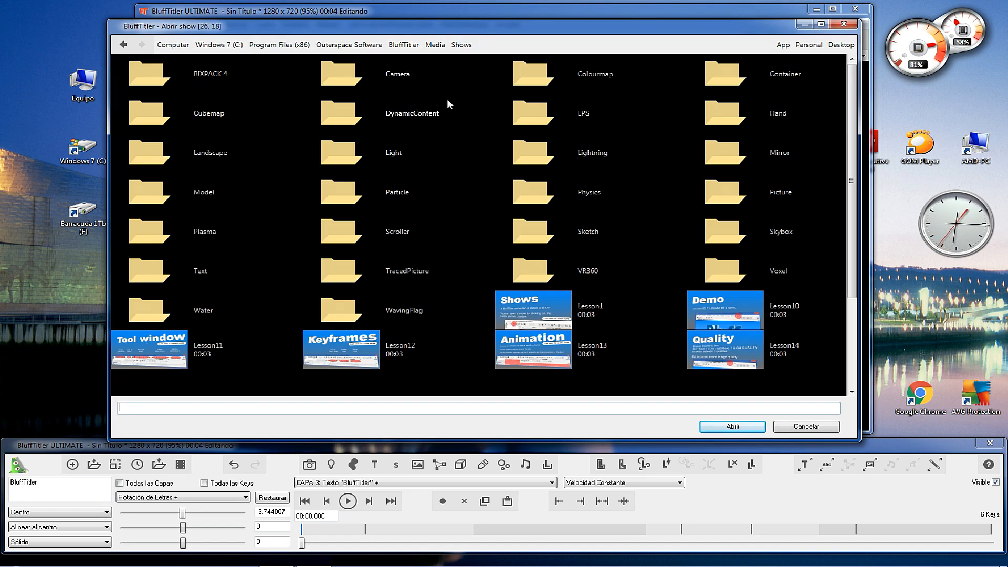
pyautogui.moveTo(852, 175); pyautogui.dragTo(859, 131)
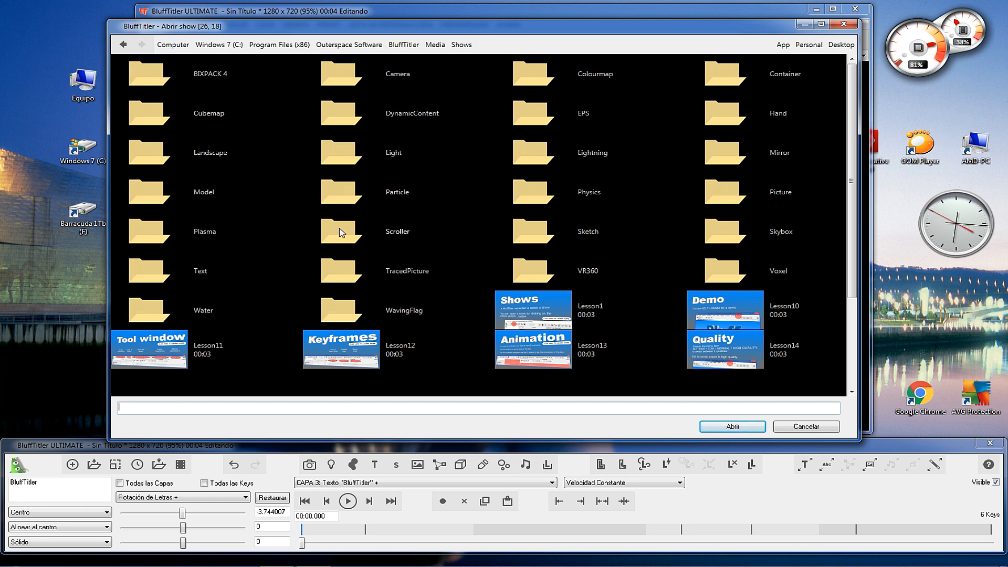
pyautogui.doubleClick(341, 154)
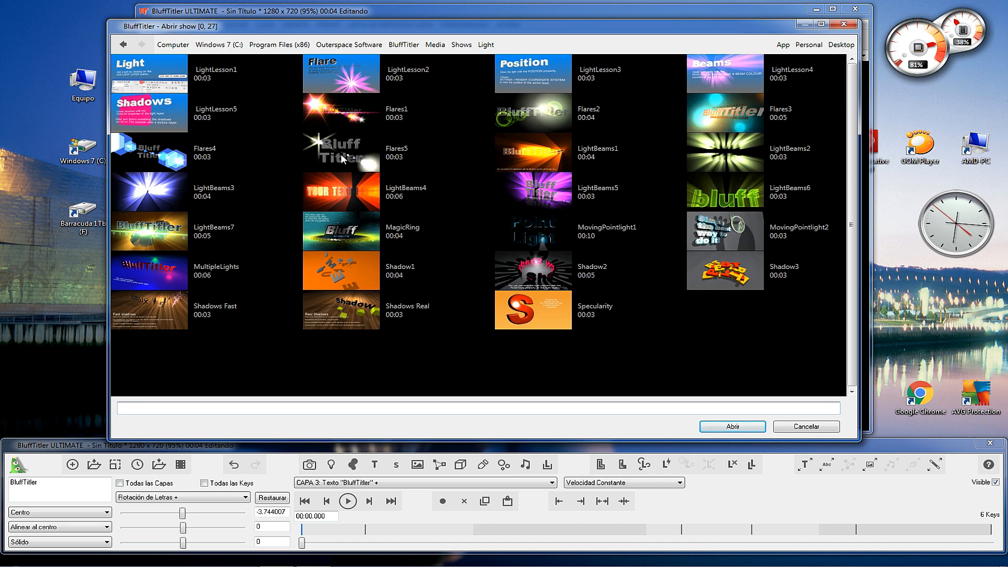
pyautogui.click(152, 195)
pyautogui.doubleClick(150, 193)
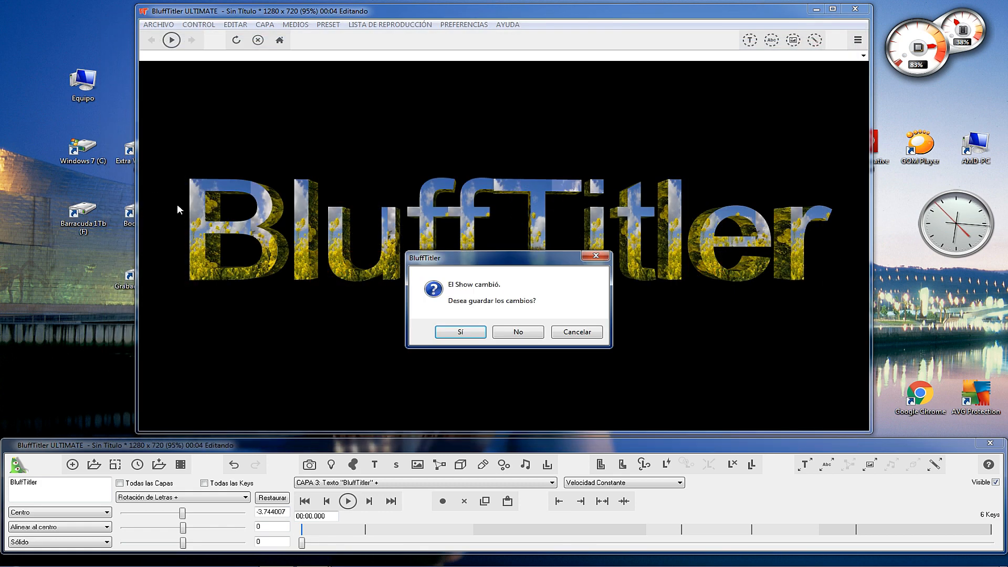
pyautogui.click(517, 332)
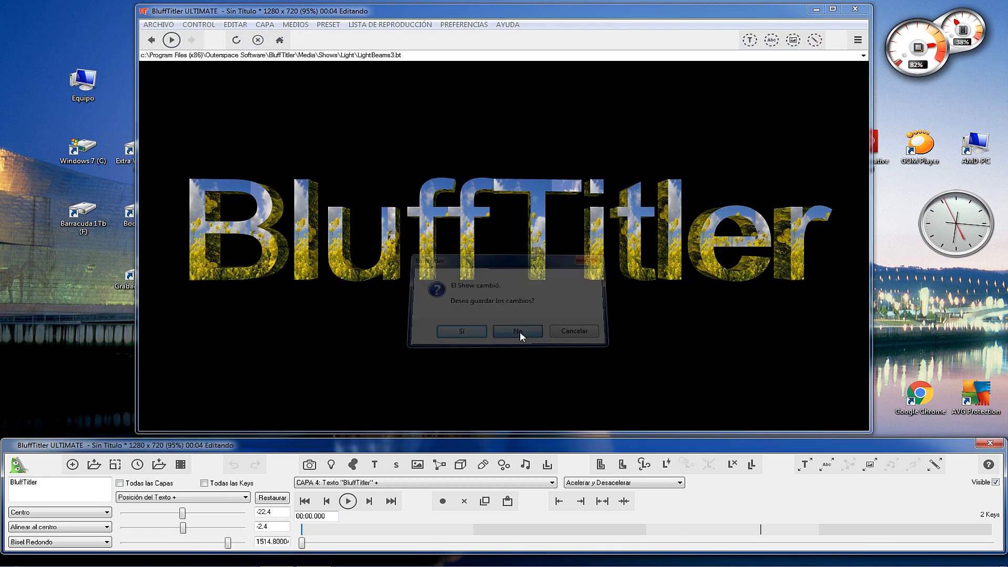
pyautogui.click(348, 503)
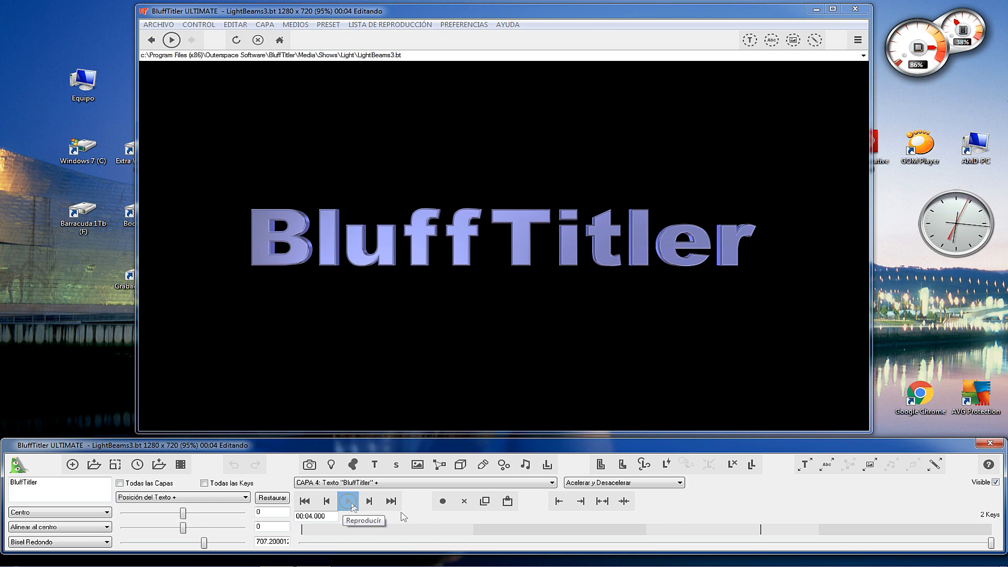
# Replace the LightBeams3 title text with "Nuestro Canal" at about 00:02.674 and preview the show up to about 00:03.983.
pyautogui.moveTo(991, 543); pyautogui.dragTo(762, 542)
pyautogui.doubleClick(16, 483)
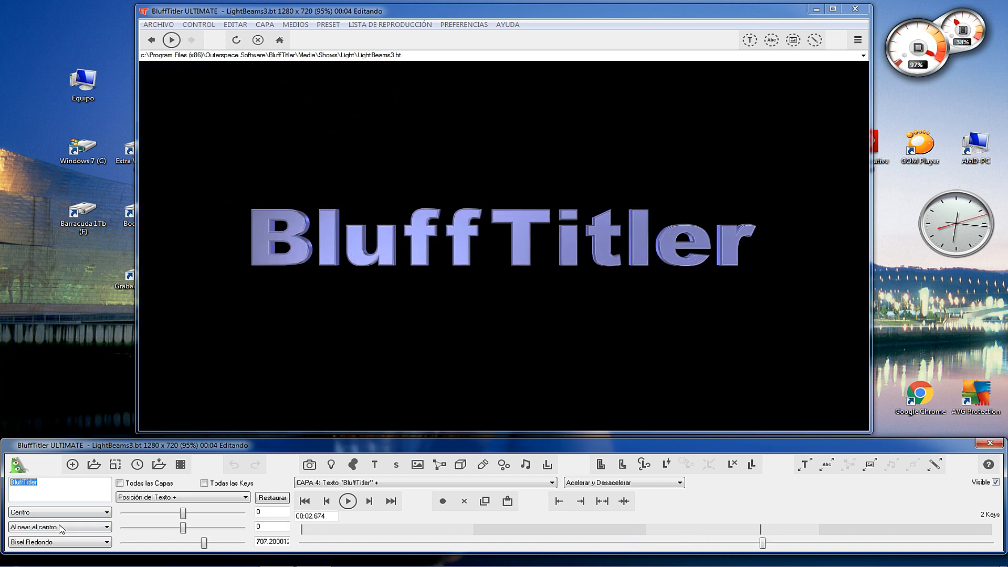
pyautogui.write('Nuestro ')
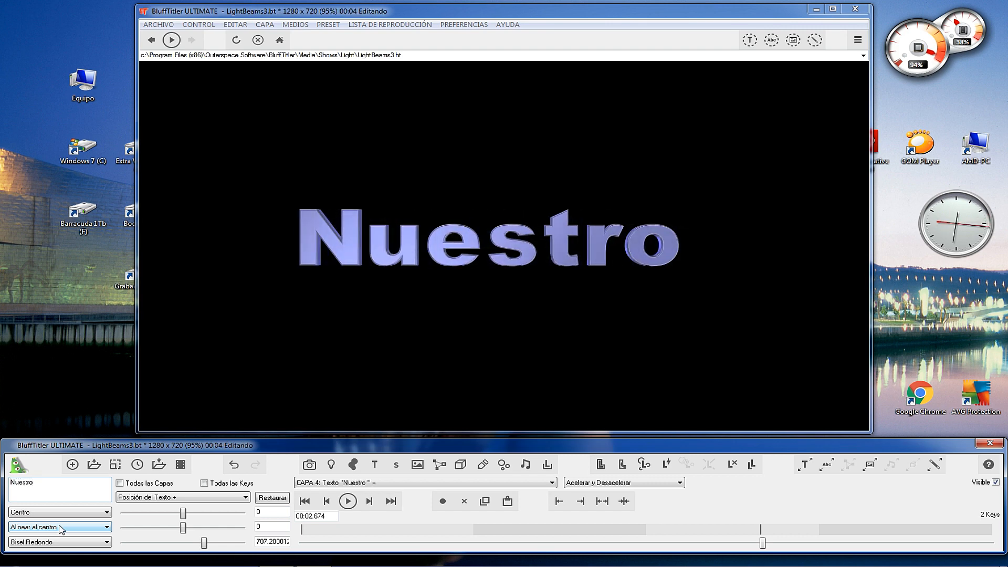
pyautogui.write('Canal')
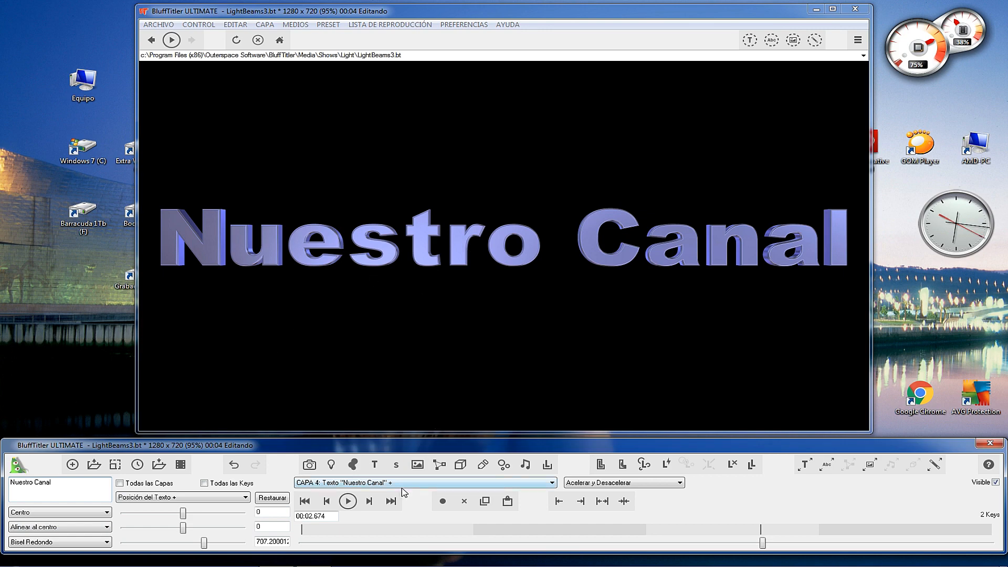
pyautogui.moveTo(762, 543); pyautogui.dragTo(989, 531)
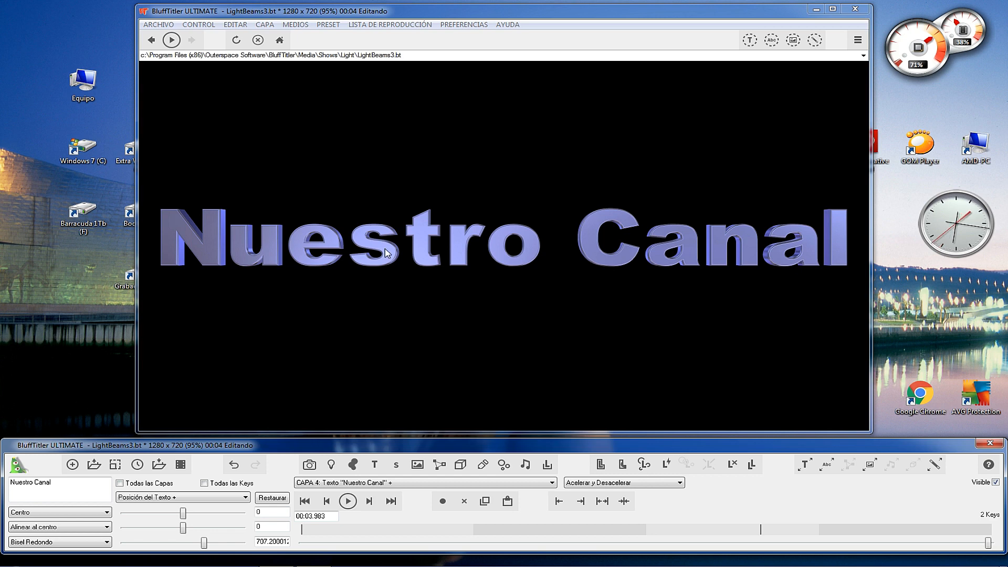
# Open the Specularity show from the Light folder without saving the LightBeams3 changes, and play it.
pyautogui.click(158, 25)
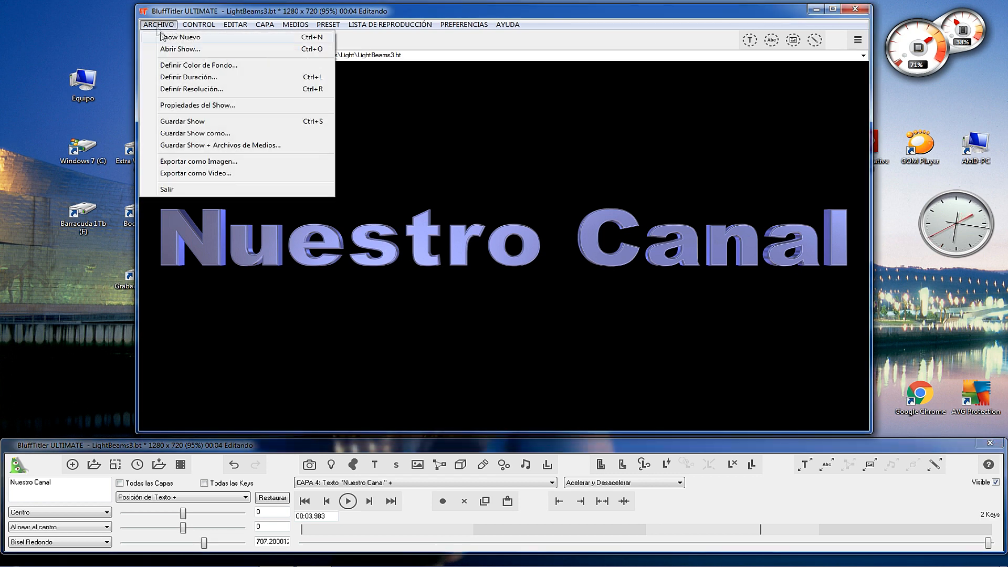
pyautogui.click(168, 50)
pyautogui.doubleClick(519, 323)
pyautogui.click(525, 334)
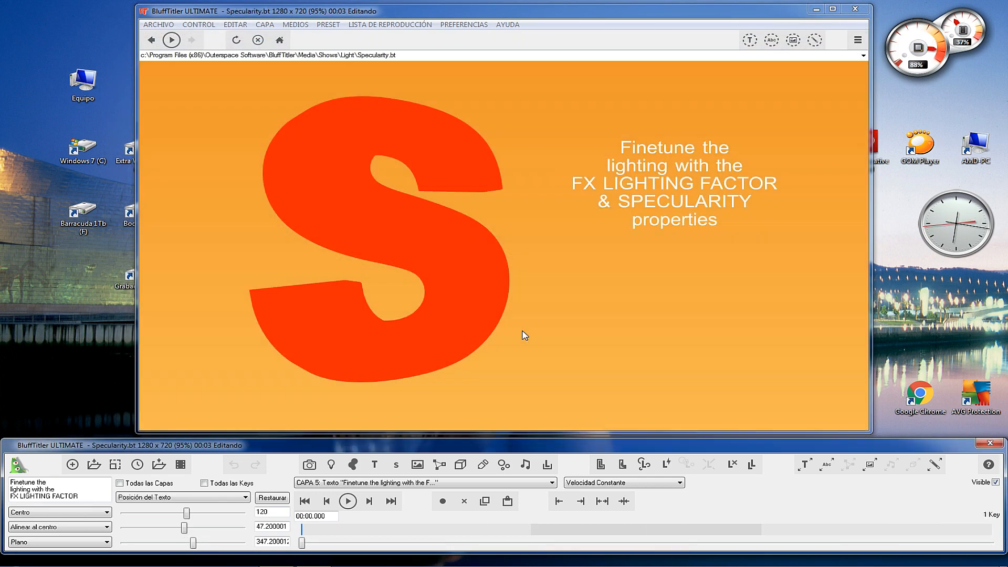
pyautogui.click(348, 501)
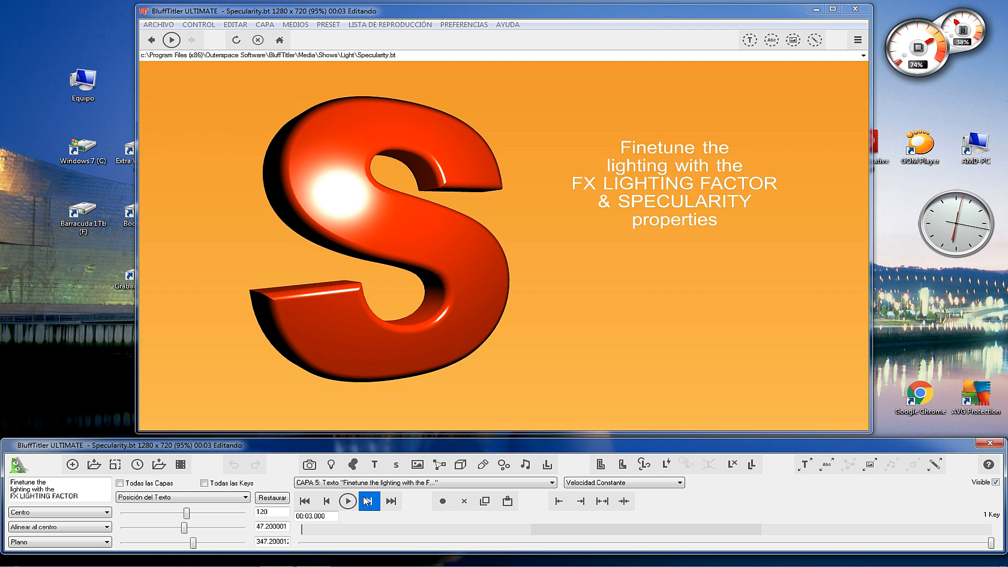
# Open the LightBeams2 show from the Light folder and play it.
pyautogui.click(156, 26)
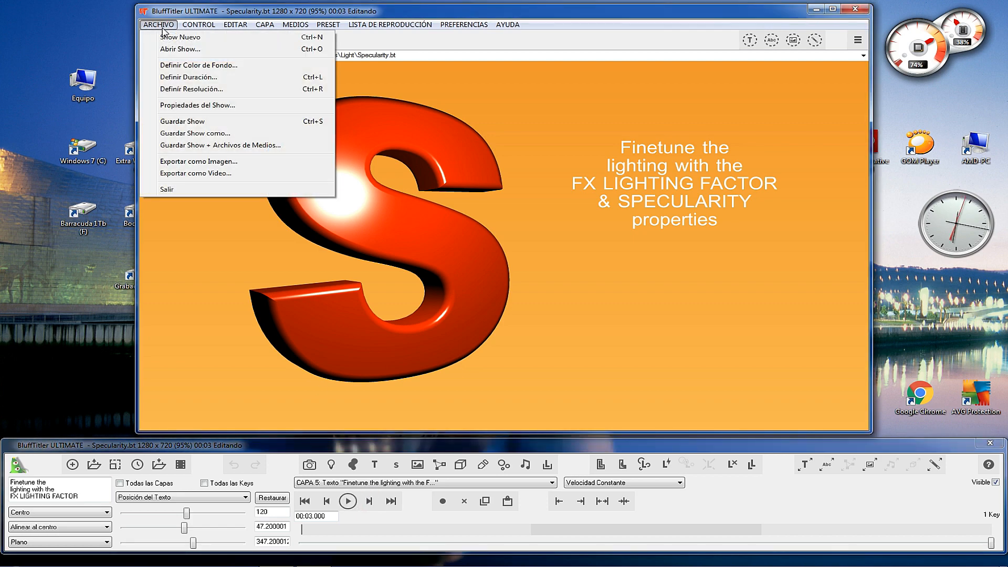
pyautogui.click(160, 47)
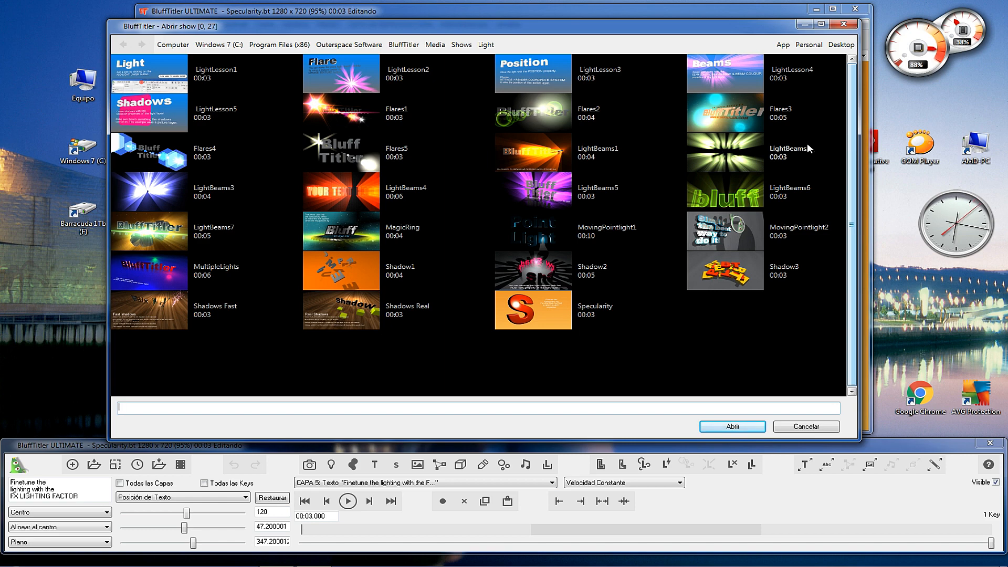
pyautogui.doubleClick(728, 157)
pyautogui.click(348, 501)
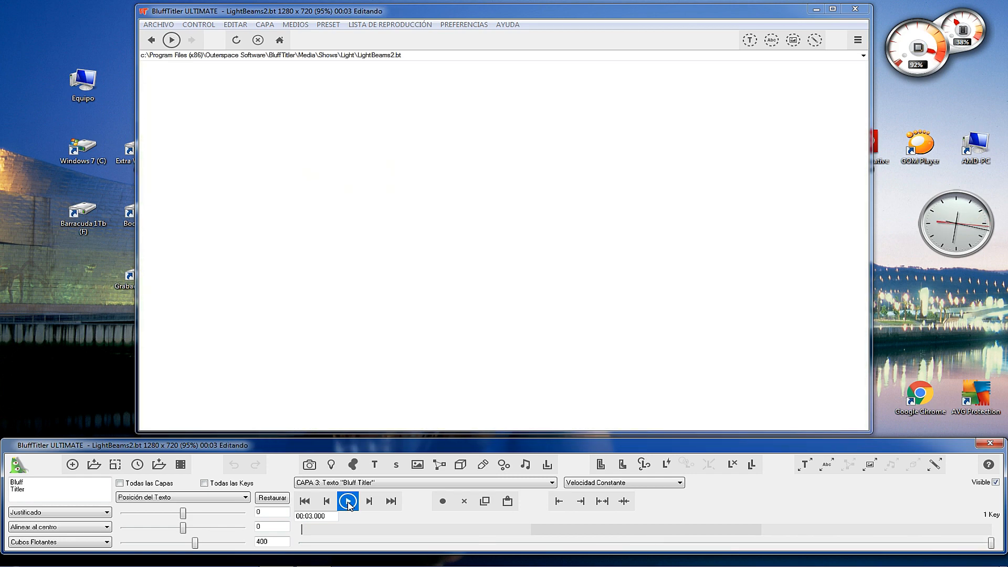
# Open the MovingWords show from the Physics folder under Shows and play it.
pyautogui.click(158, 25)
pyautogui.click(179, 49)
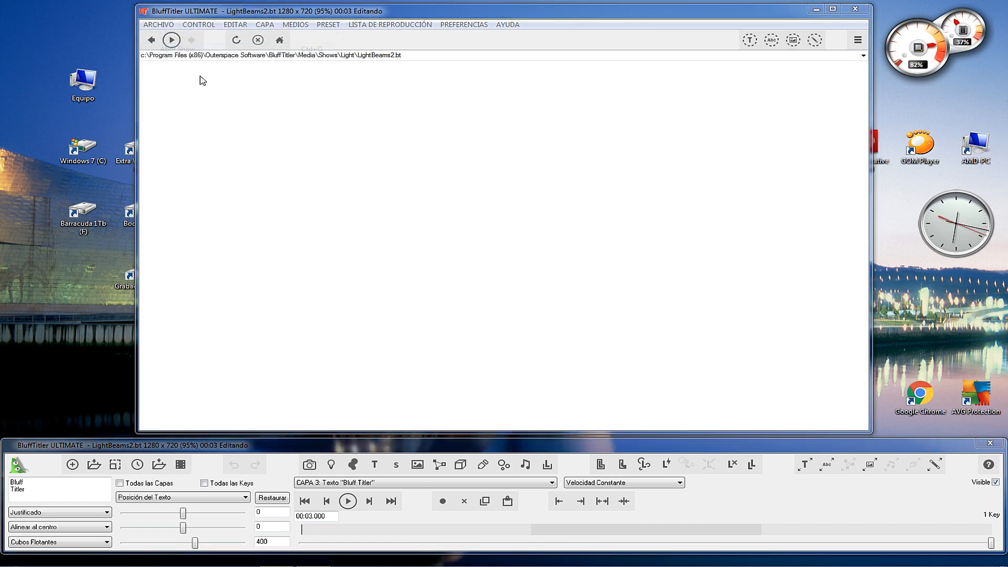
pyautogui.click(462, 44)
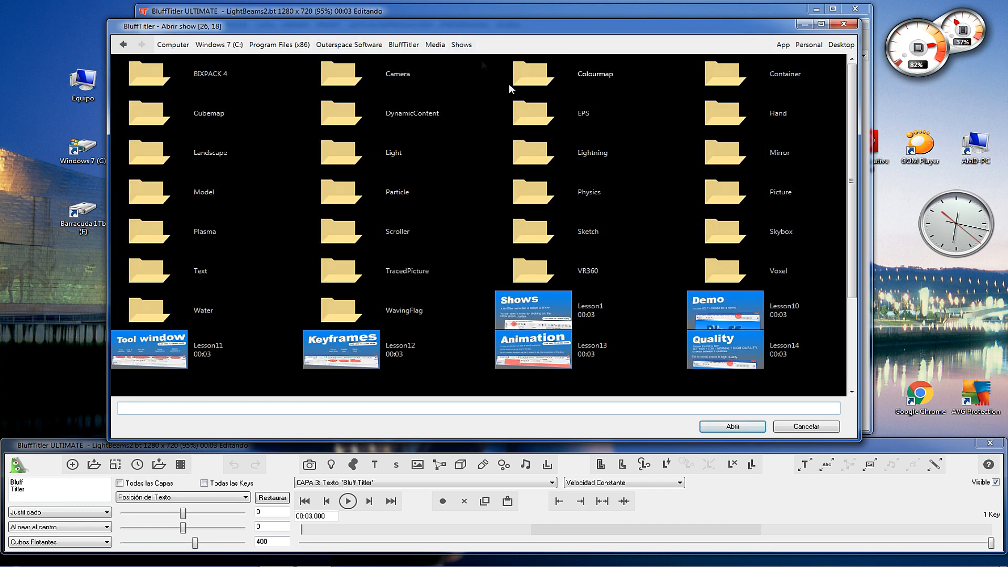
pyautogui.click(546, 198)
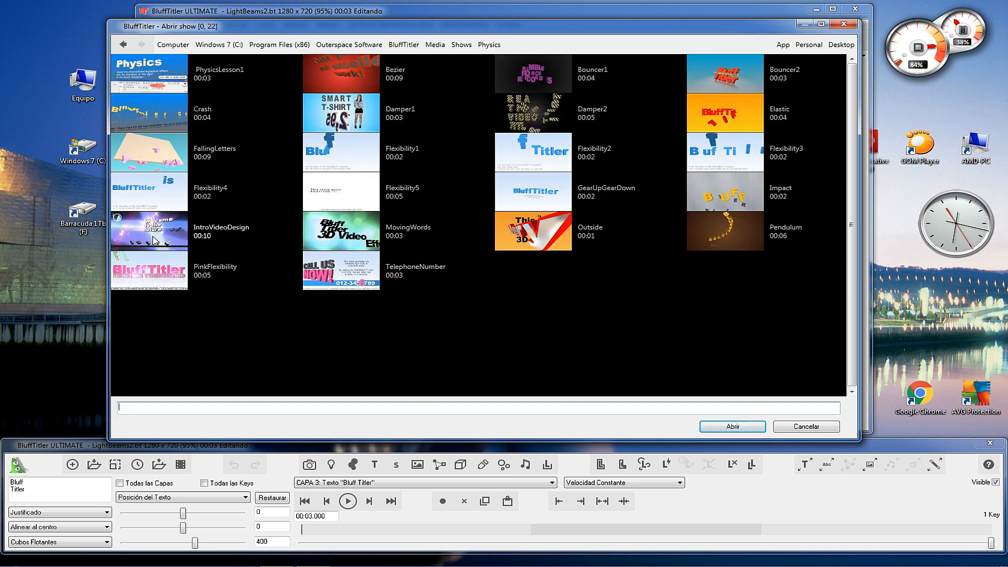
pyautogui.doubleClick(340, 241)
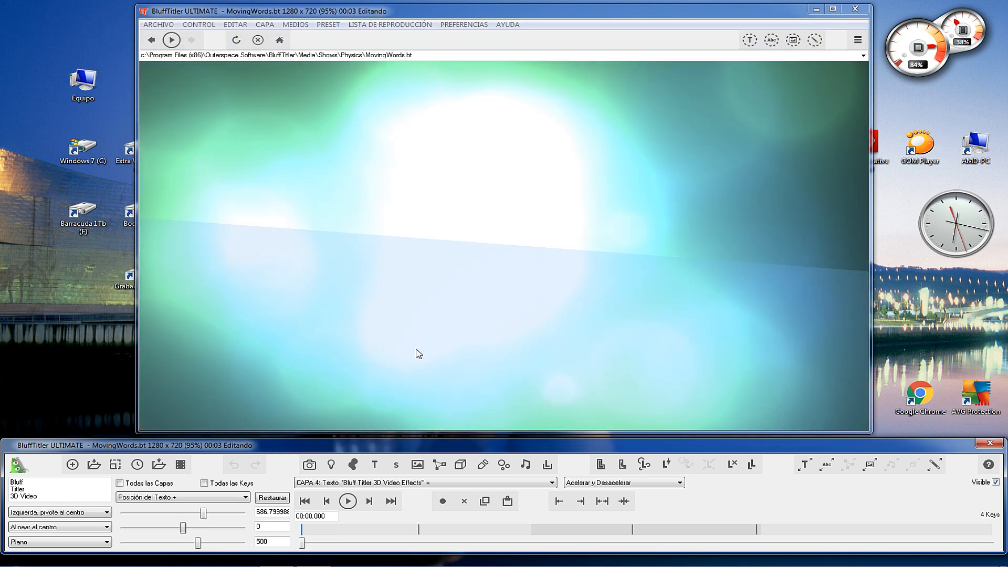
pyautogui.click(348, 501)
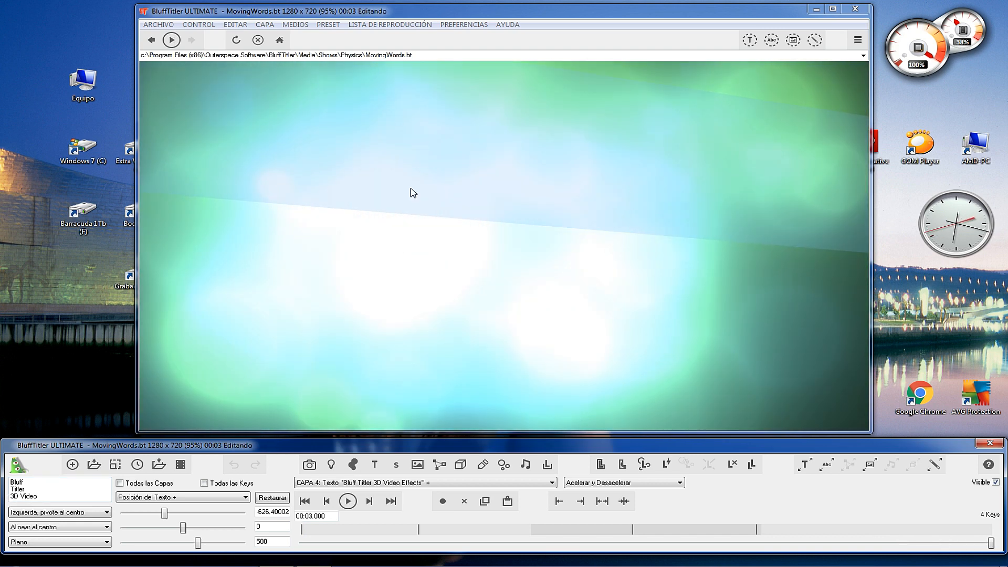
# Open the Flexibility1 show from the Physics folder and play it.
pyautogui.click(158, 25)
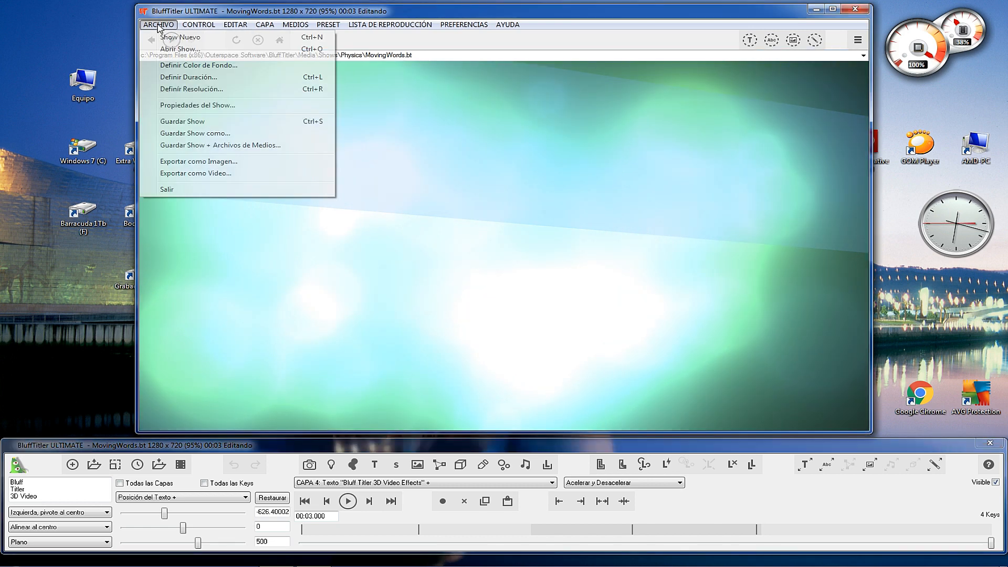
pyautogui.click(172, 48)
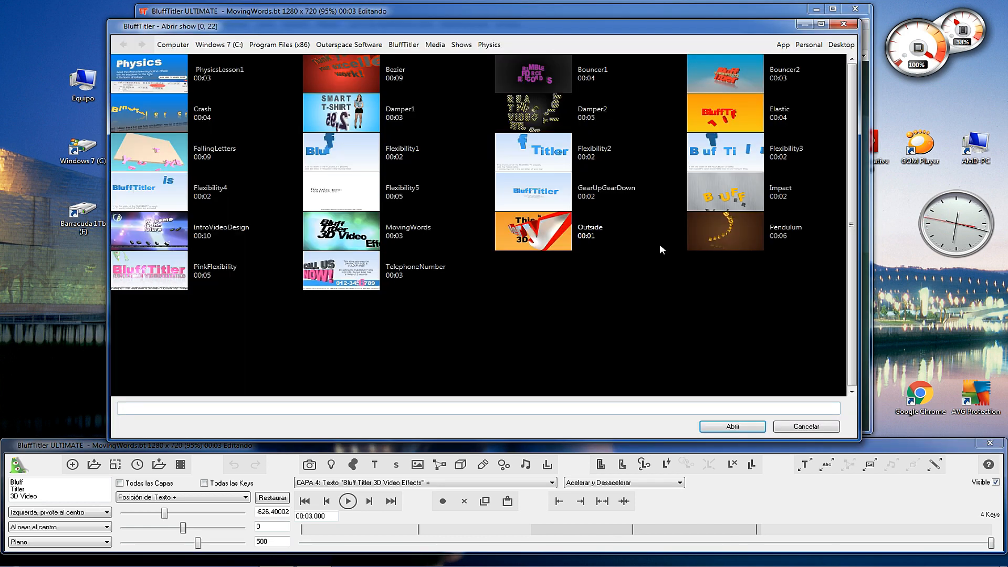
pyautogui.click(342, 152)
pyautogui.doubleClick(342, 152)
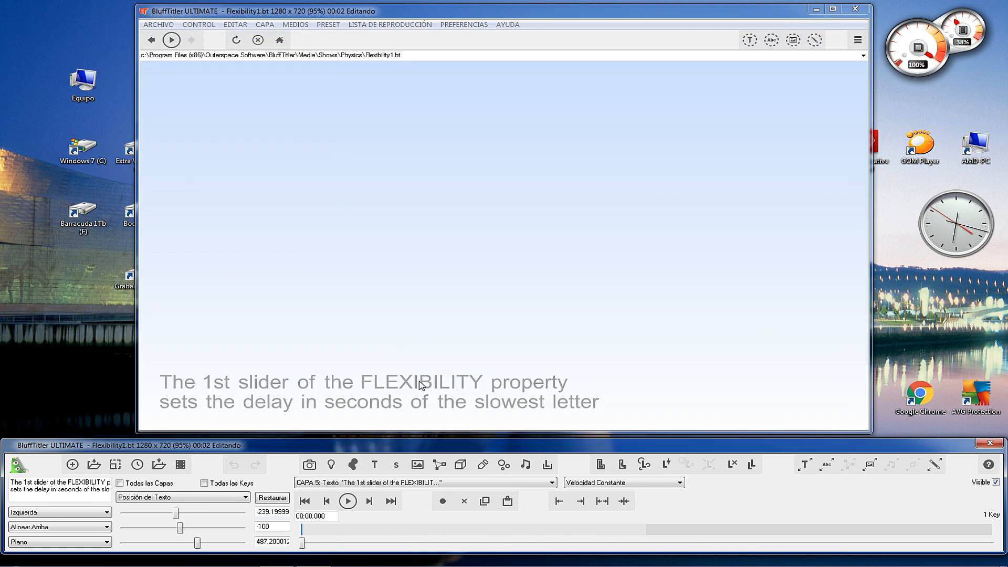
pyautogui.click(352, 501)
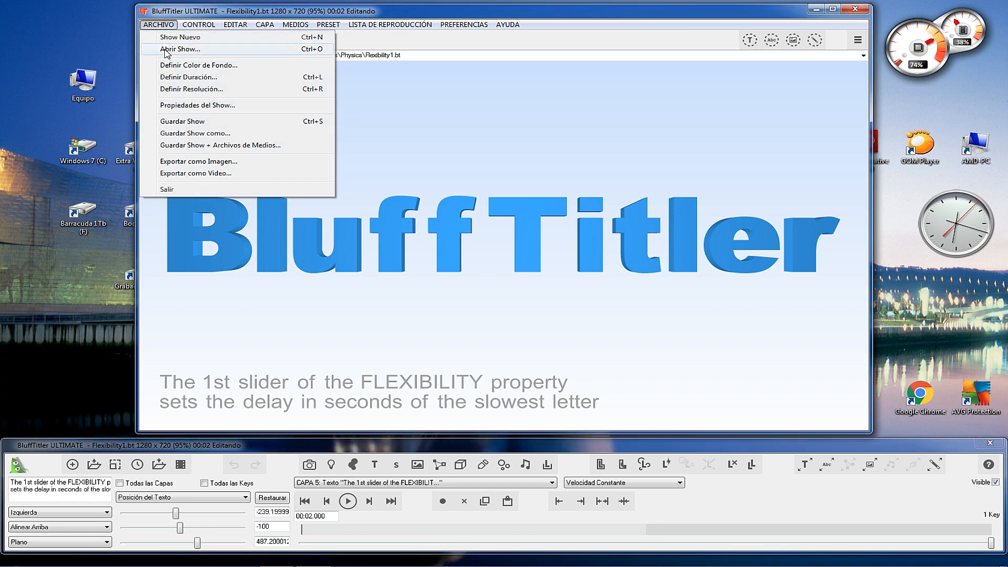
# Open the 13 Intensity3 show from the "BIXPACK 4 - Lights, Camera, Action" folder inside BIXPACK 4 under Shows.
pyautogui.click(165, 49)
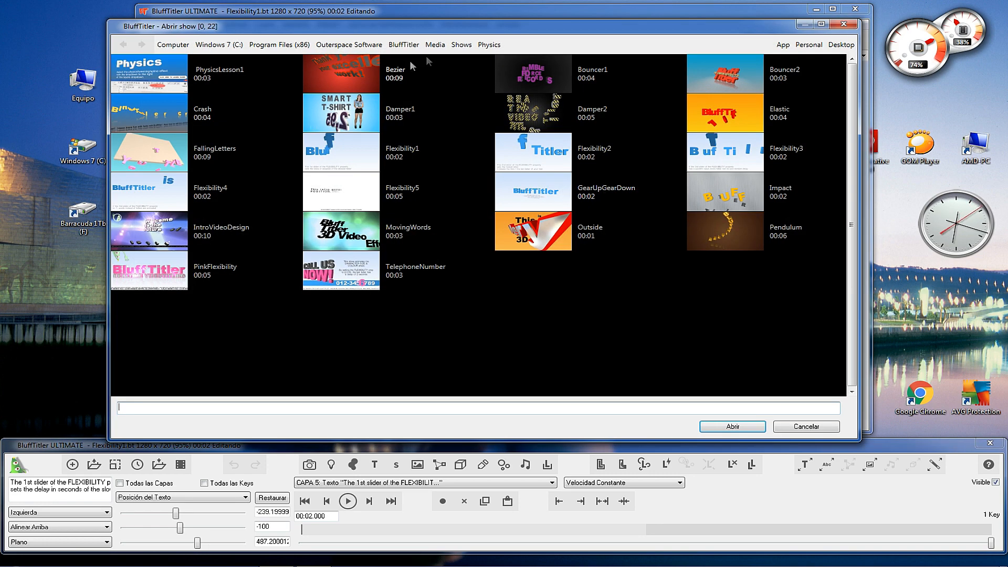
pyautogui.click(461, 45)
pyautogui.click(205, 79)
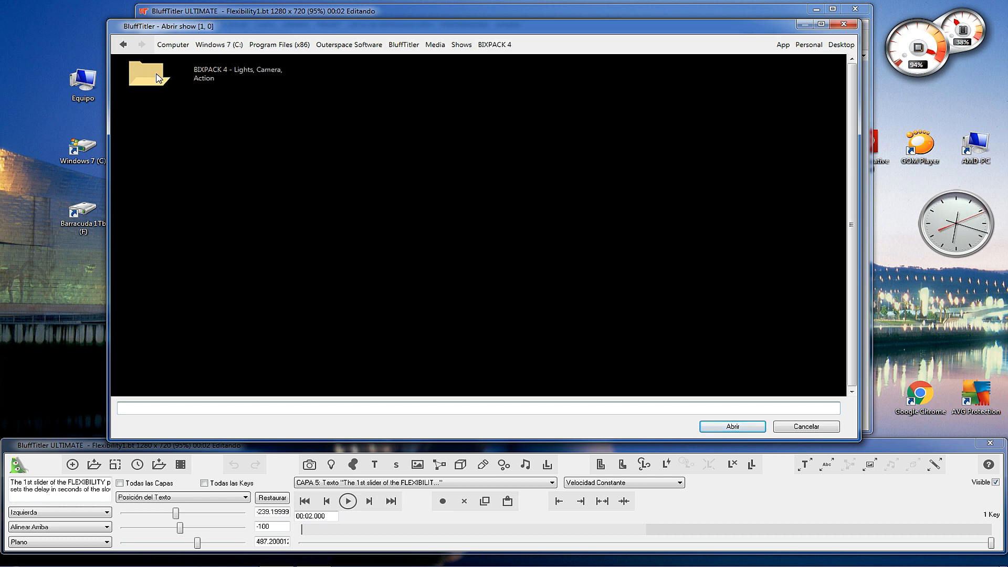
pyautogui.click(152, 81)
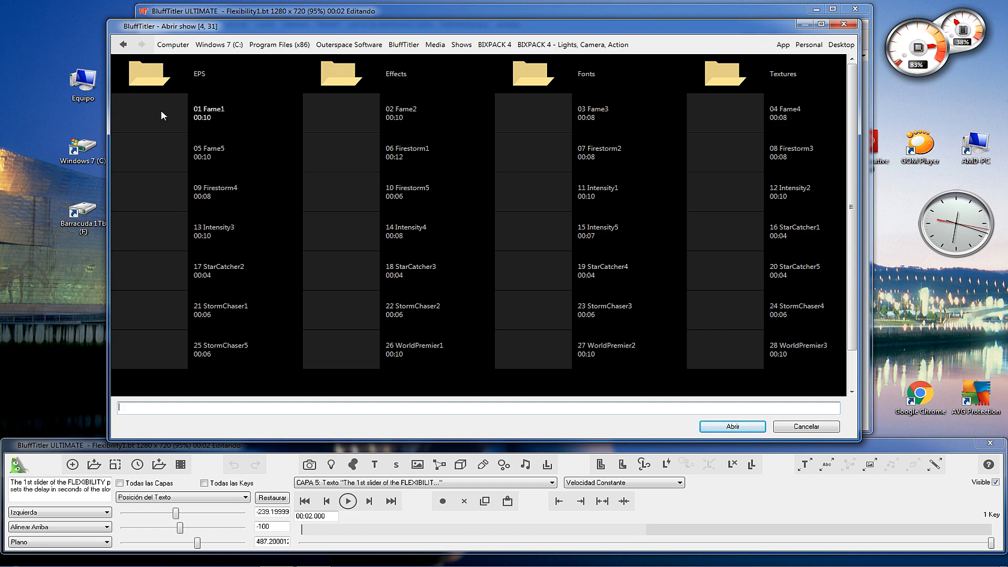
pyautogui.click(153, 234)
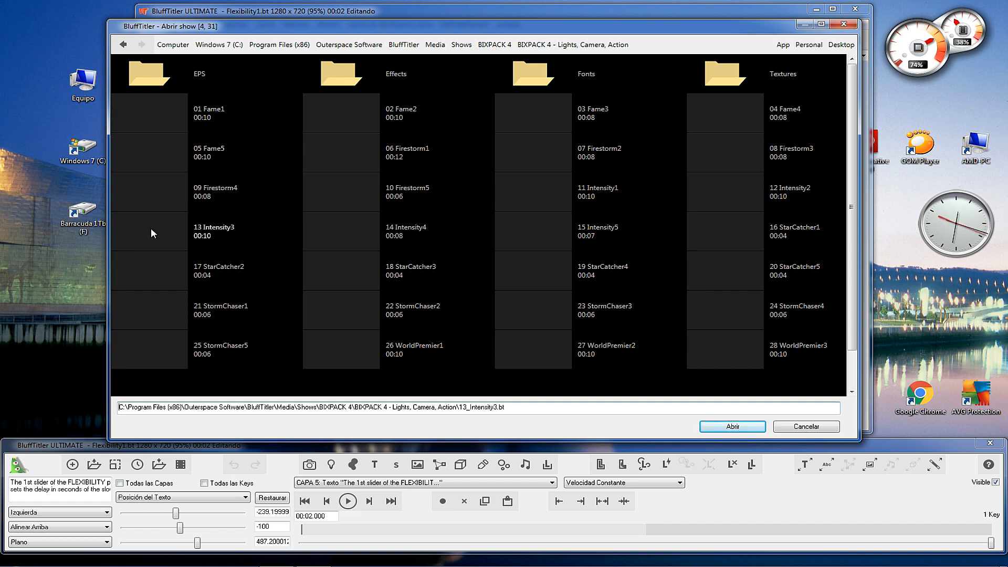
pyautogui.doubleClick(150, 228)
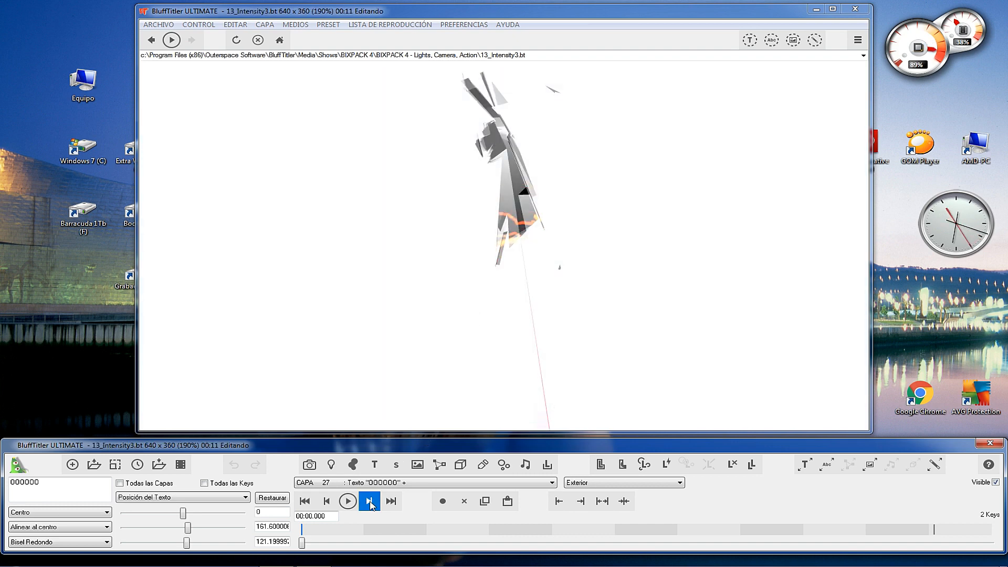
# Play the 13 Intensity3 show and switch the rendering quality to Calidad Baja during playback.
pyautogui.click(347, 502)
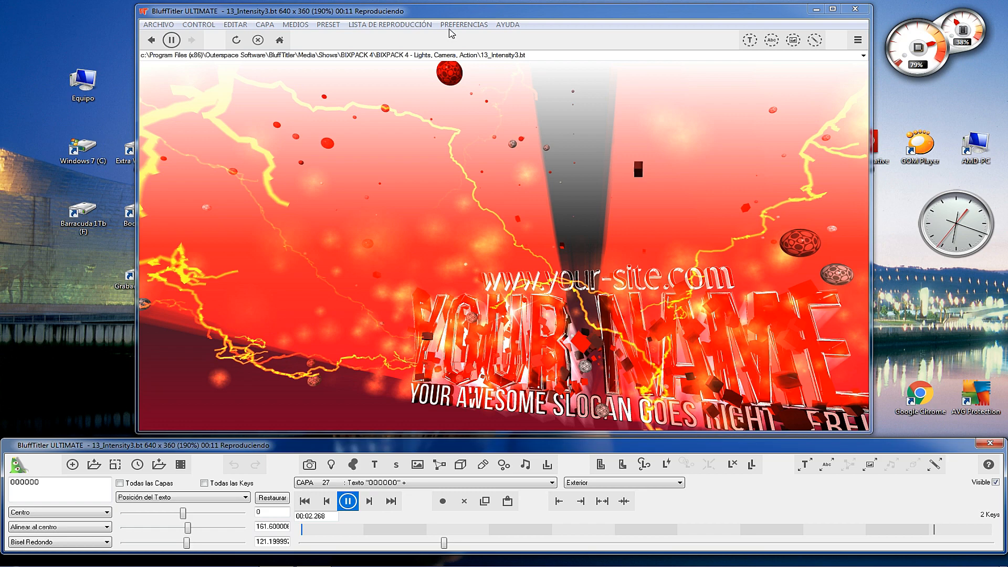
pyautogui.click(452, 24)
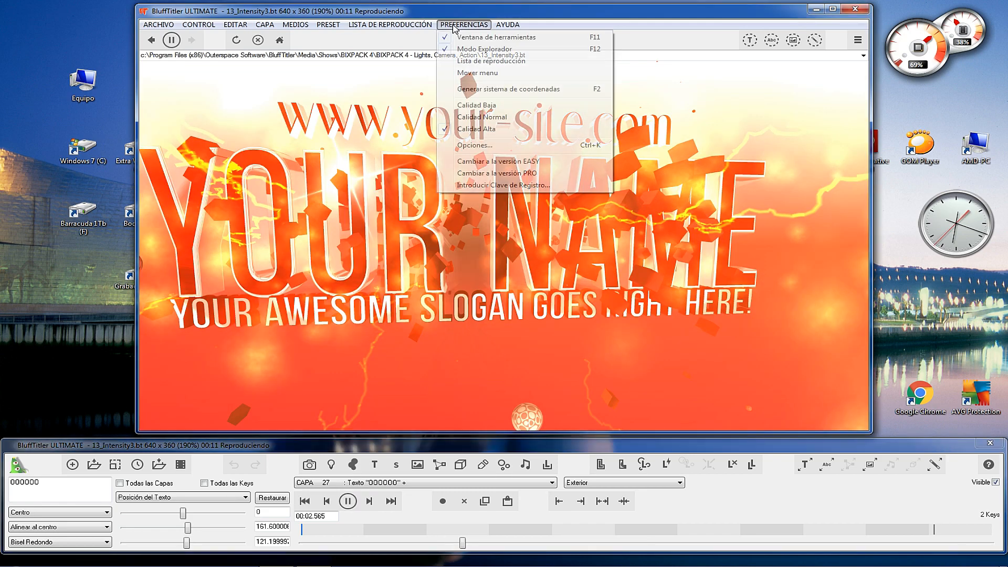
pyautogui.click(482, 105)
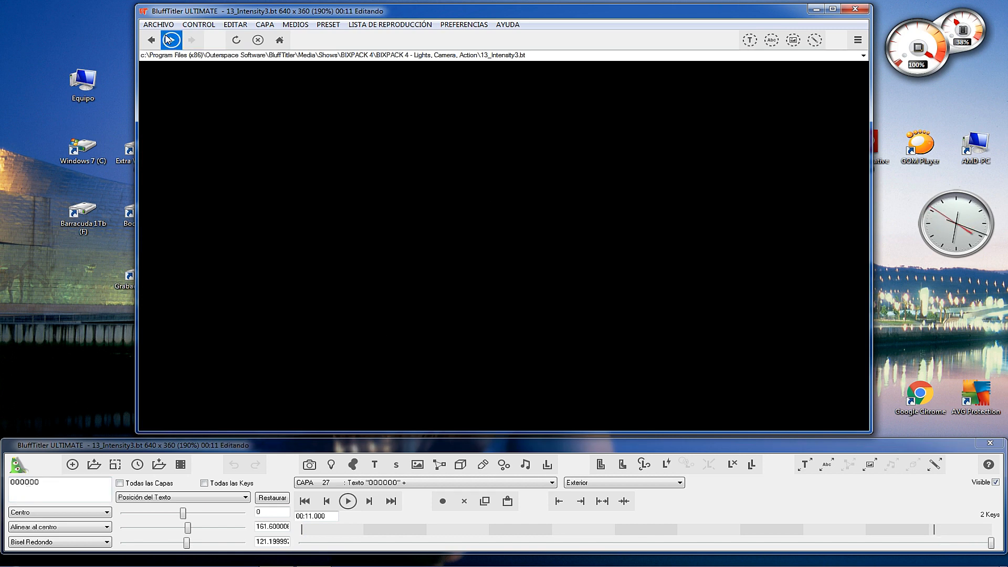
# Open the 14 Intensity4 show from the same BIXPACK 4 folder and play it to the end.
pyautogui.click(158, 24)
pyautogui.click(171, 49)
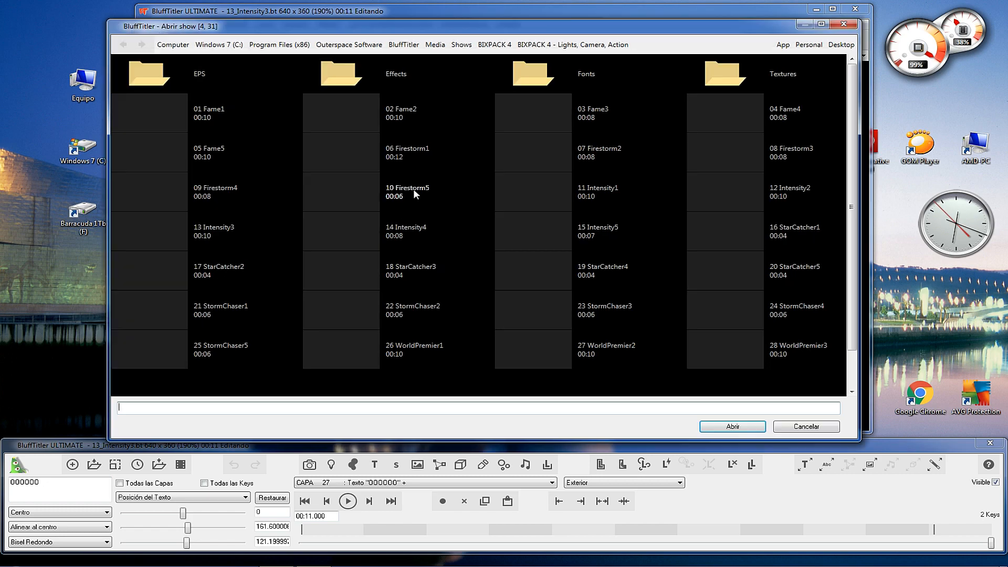
pyautogui.click(363, 233)
pyautogui.doubleClick(361, 233)
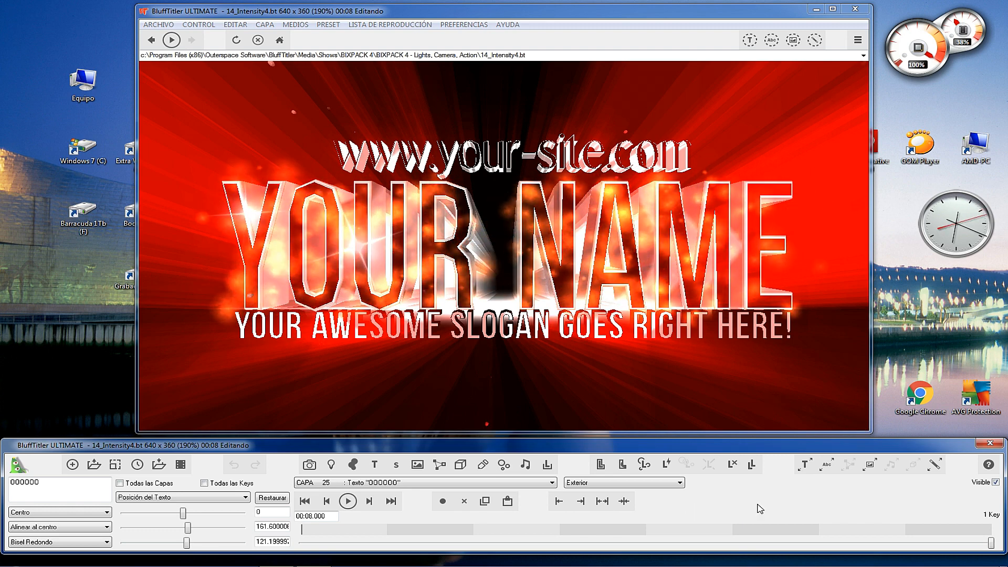
# Replace the "YOUR NAME" text of layer 10, NAME [Texto], with "Mi Canal".
pyautogui.click(421, 482)
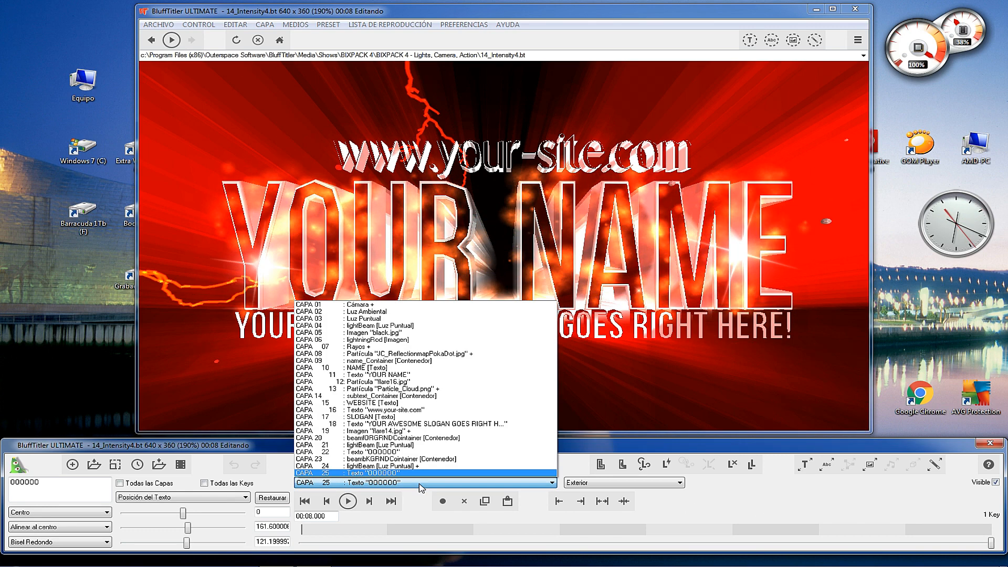
pyautogui.click(327, 368)
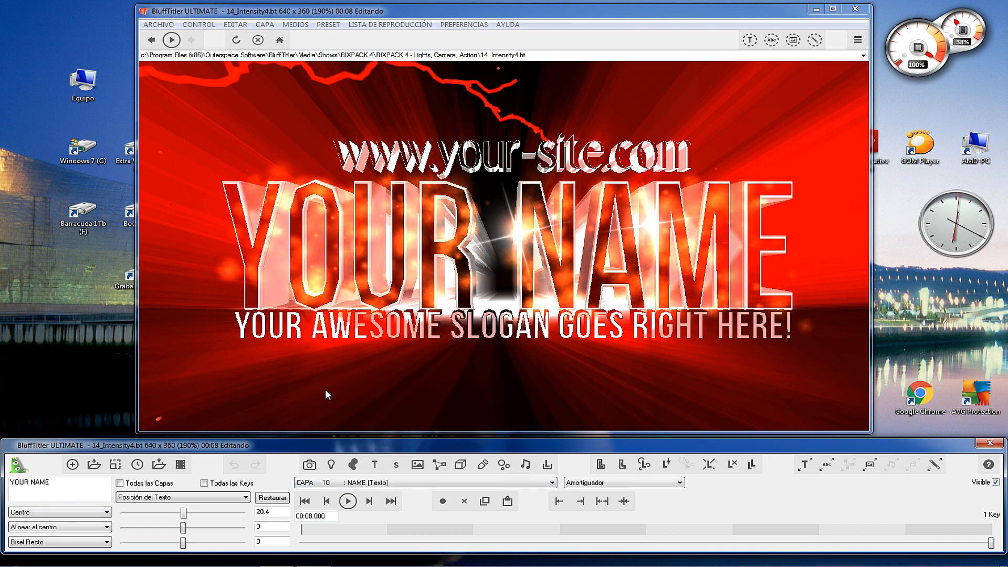
pyautogui.moveTo(63, 483); pyautogui.dragTo(1, 492)
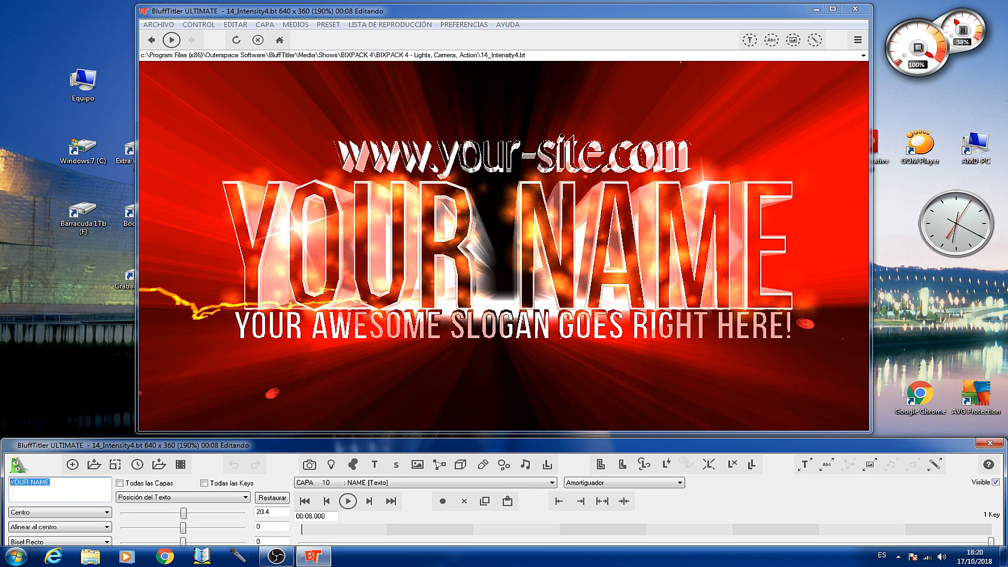
pyautogui.write('Mi Canal')
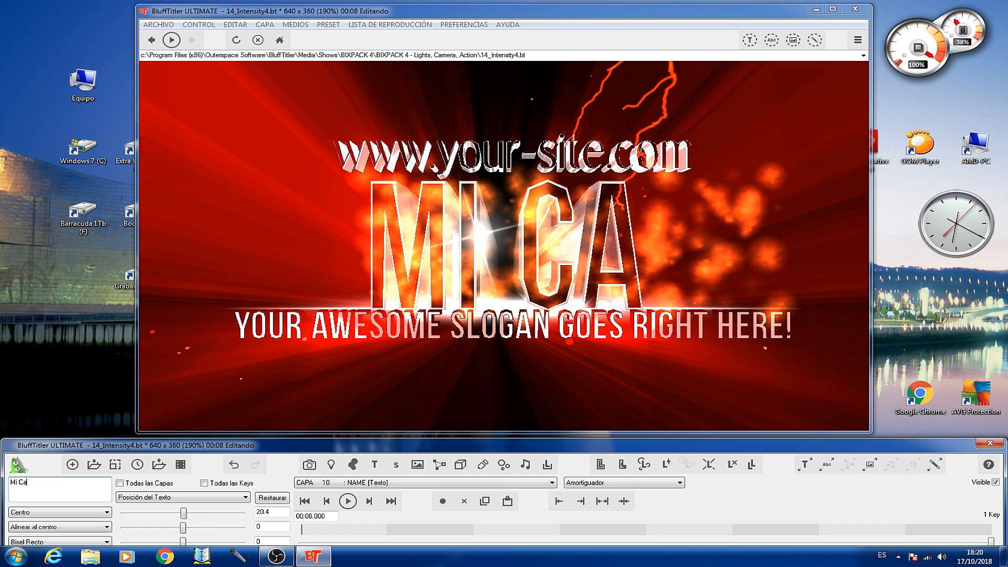